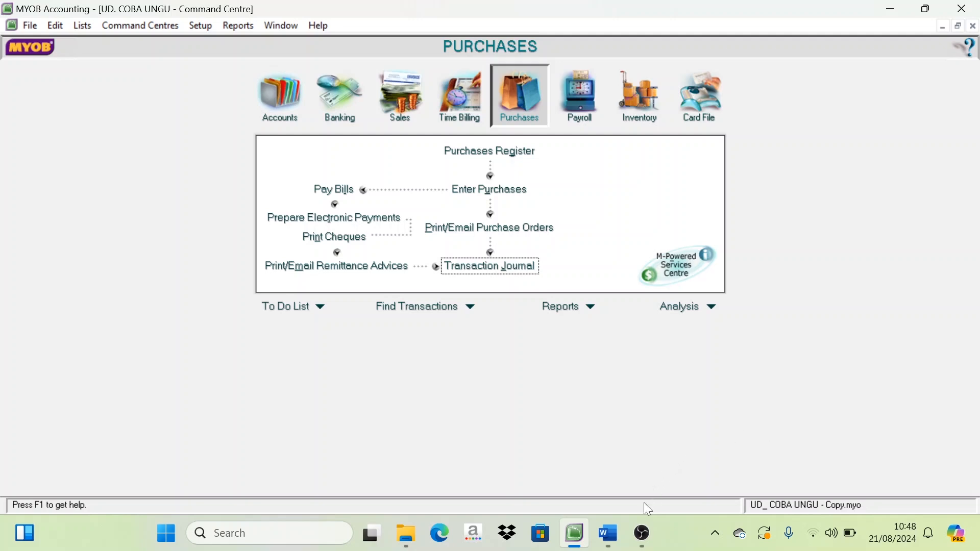
Look through the transaction documents in the Word file from No. 4 to No. 8, and return to MYOB Accounting.
left_click(608, 534)
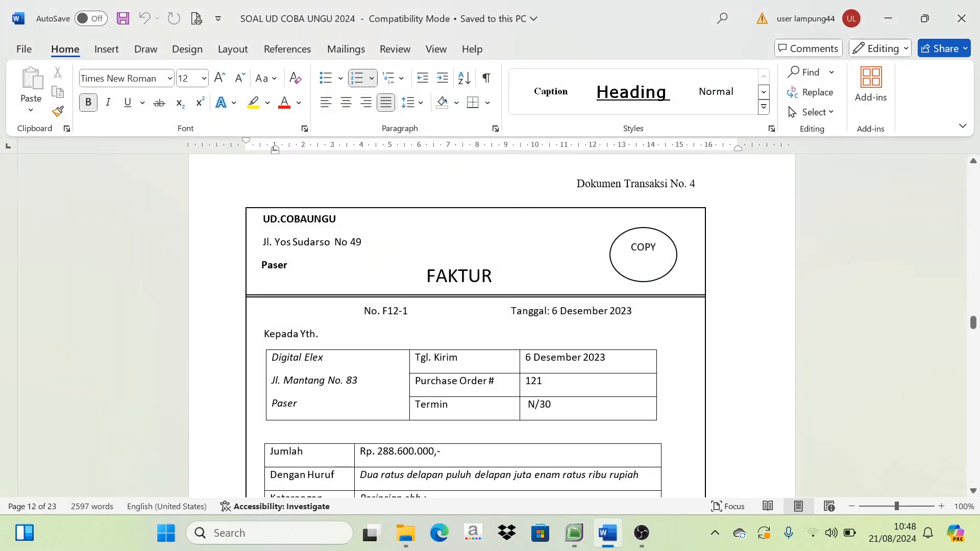
scroll(474, 332, "down", 1)
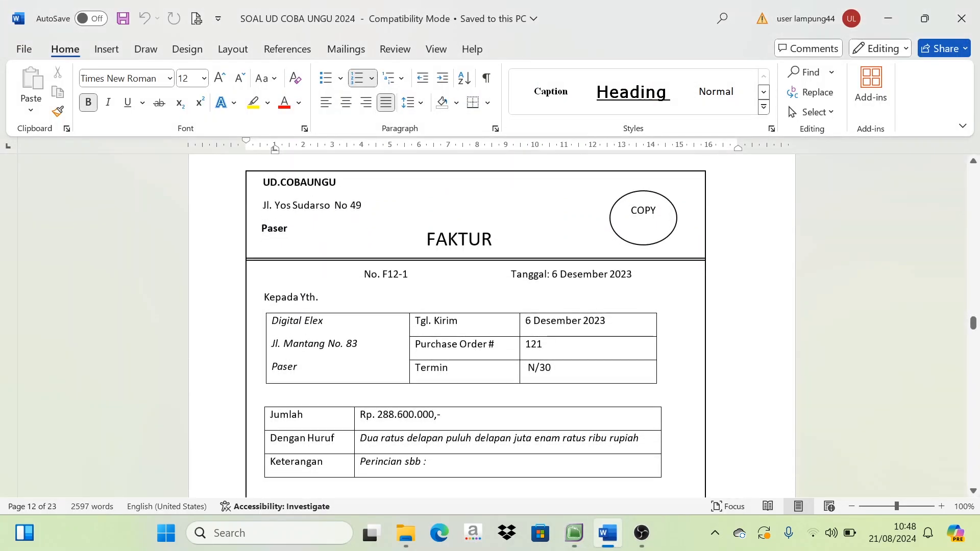
scroll(477, 326, "down", 14)
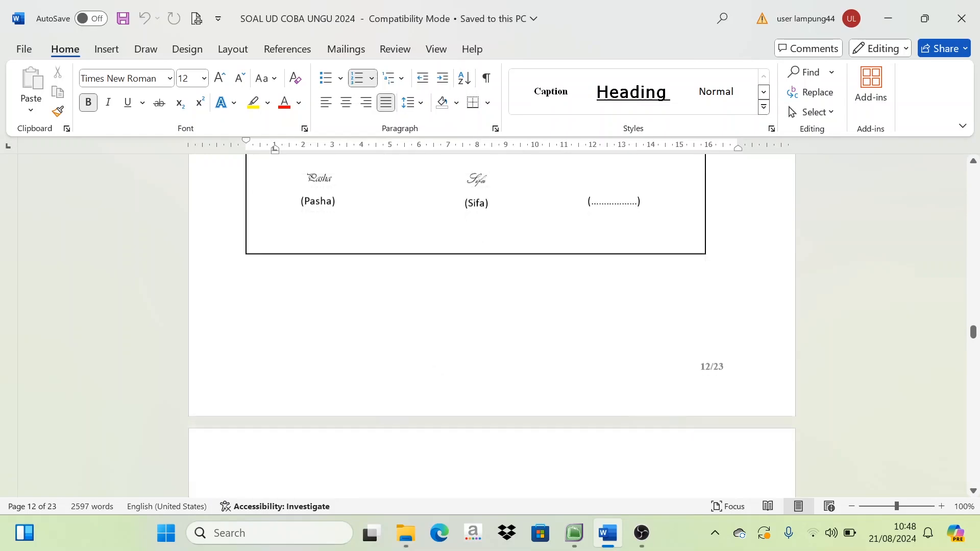
scroll(492, 326, "down", 20)
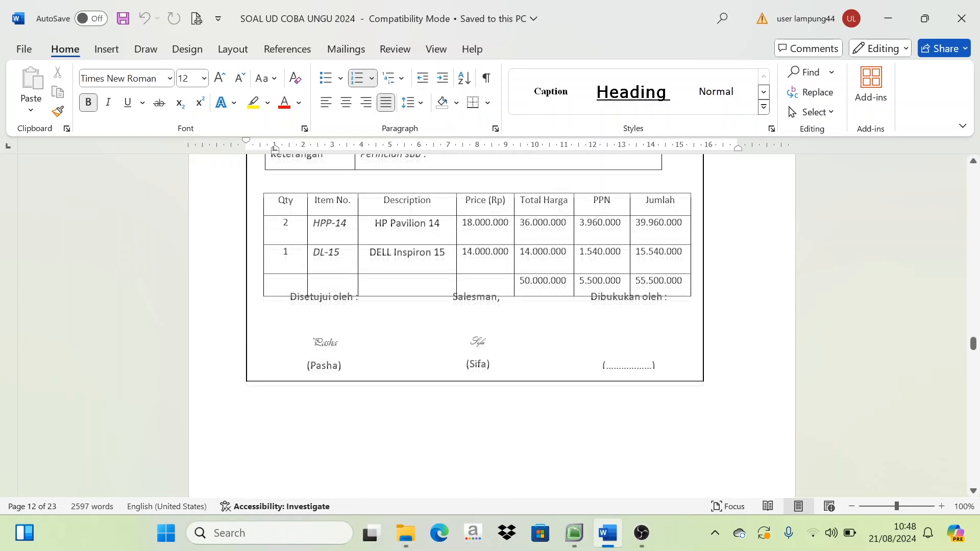
scroll(443, 388, "down", 20)
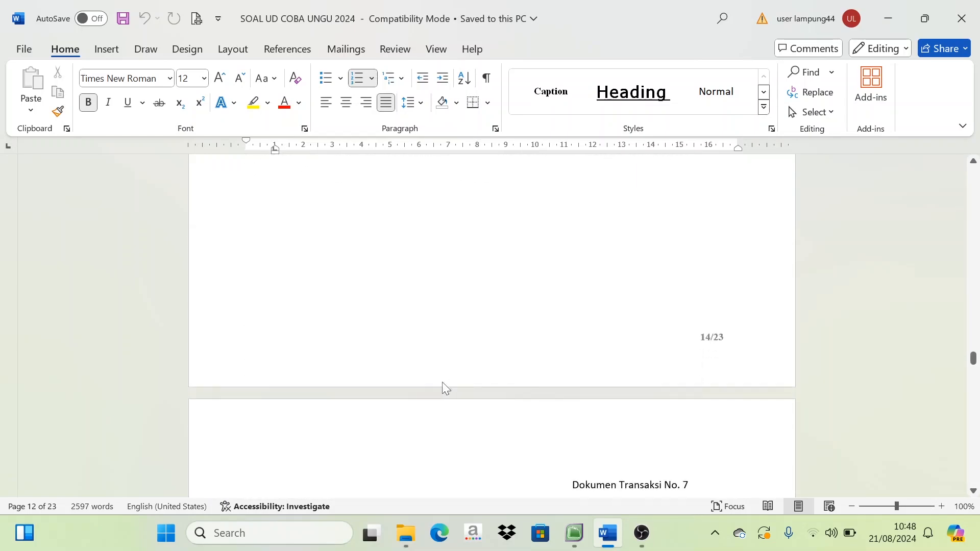
scroll(444, 386, "down", 10)
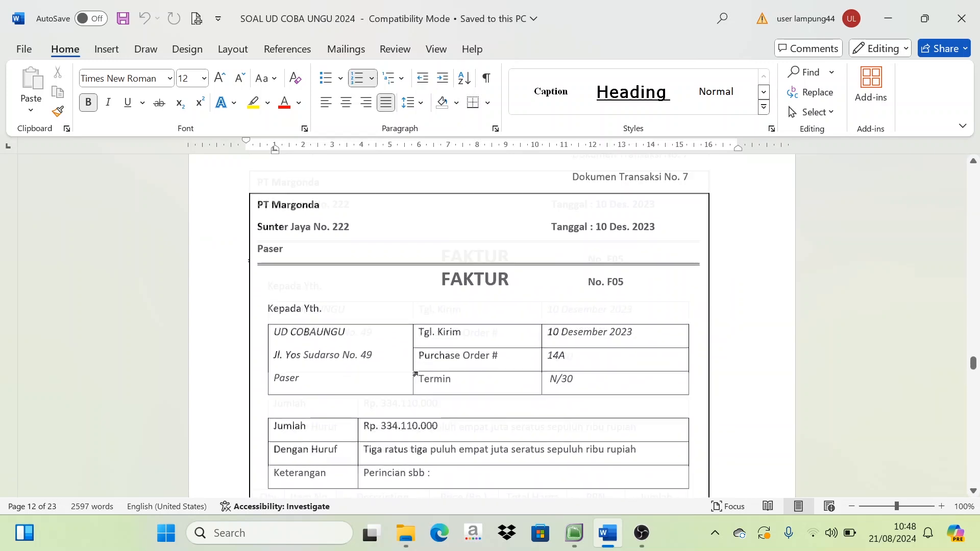
scroll(415, 374, "down", 10)
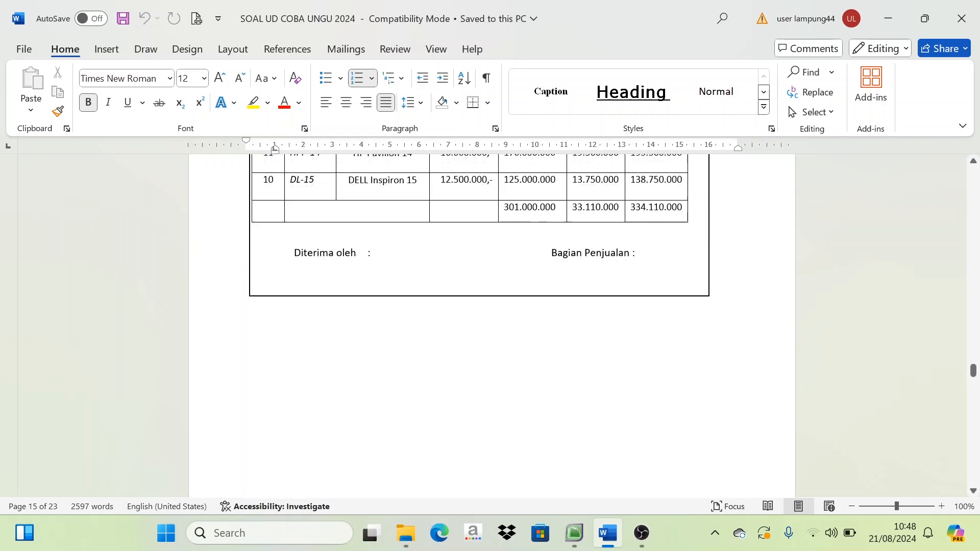
scroll(428, 380, "down", 9)
scroll(429, 380, "up", 5)
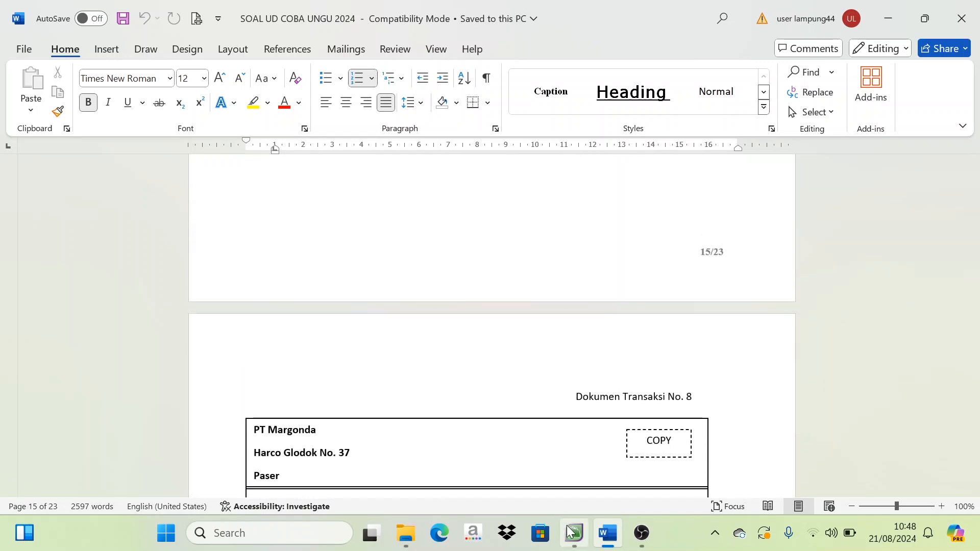
mouse_move(571, 532)
left_click(522, 477)
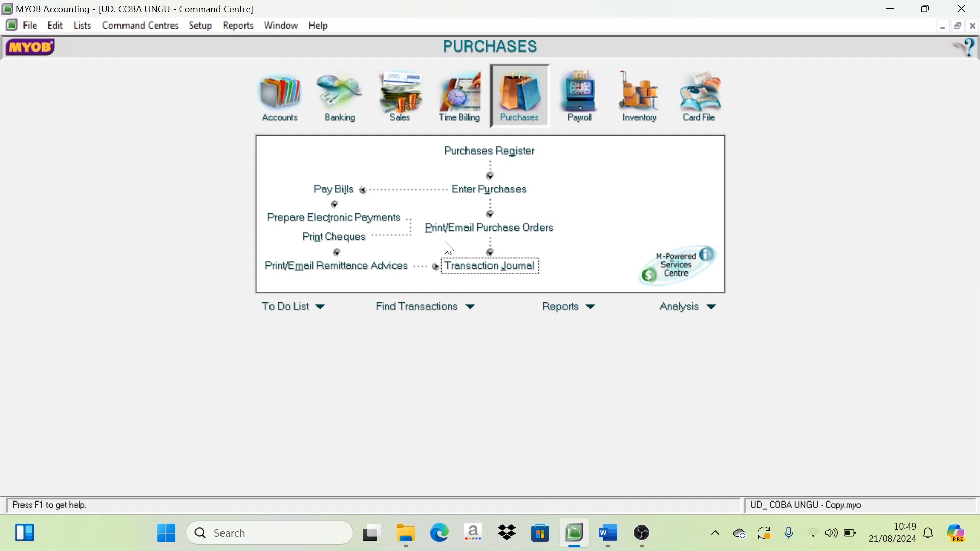
Switch to the Word file and go back to the sales invoice in Dokumen Transaksi No. 4.
left_click(623, 539)
scroll(588, 360, "up", 10)
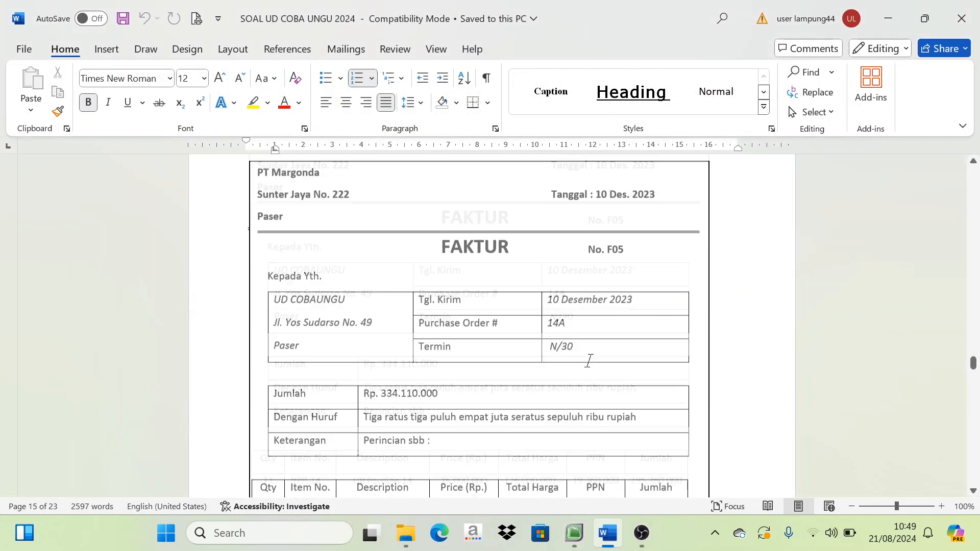
scroll(588, 360, "up", 20)
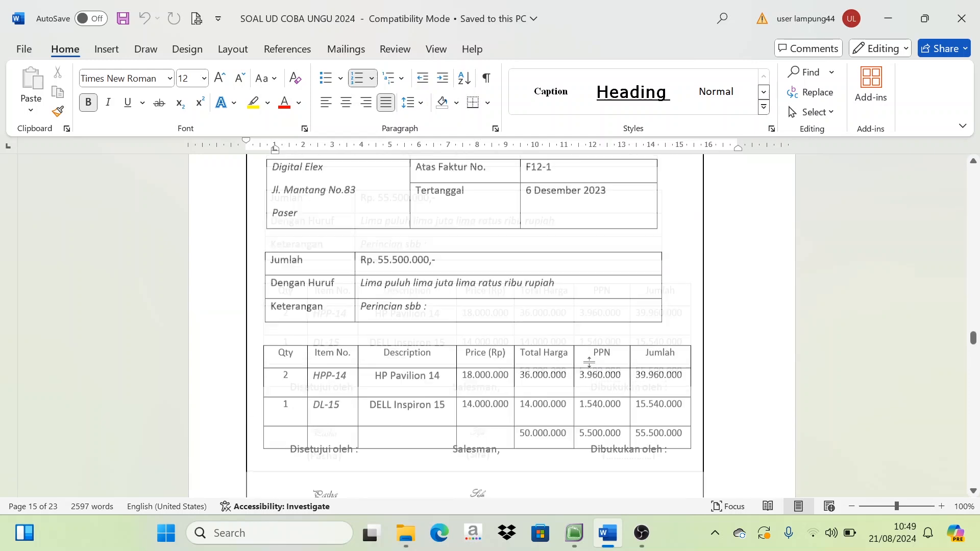
scroll(588, 361, "up", 20)
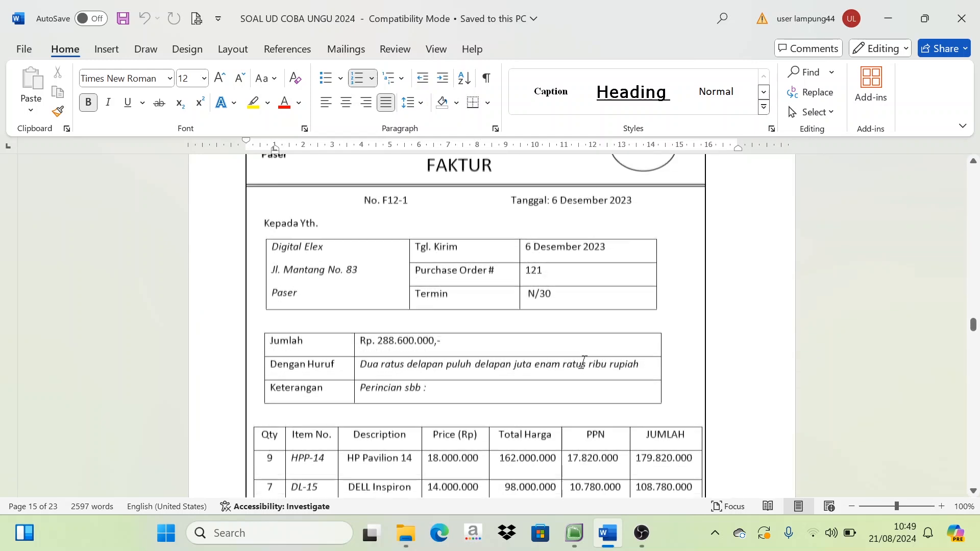
scroll(583, 361, "up", 3)
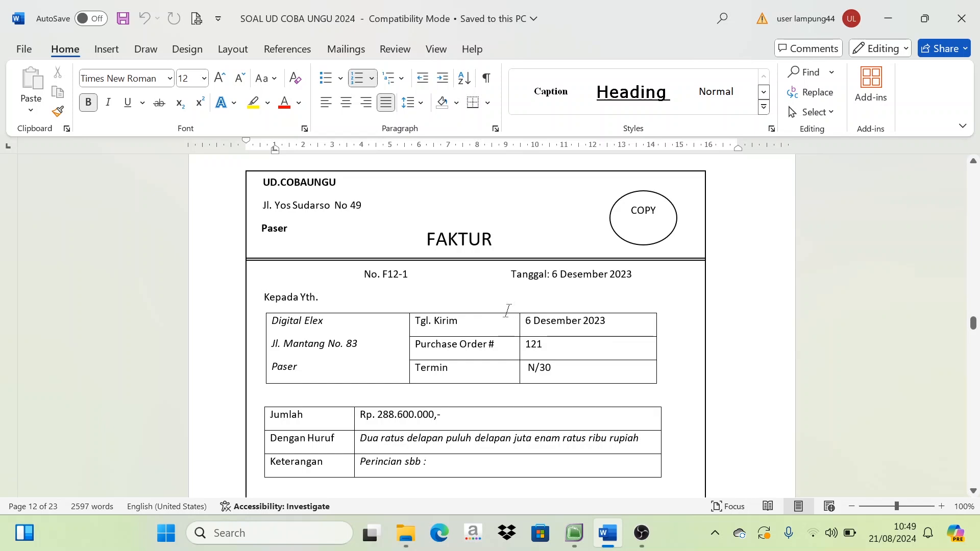
Switch to MYOB Accounting and open a new sales invoice from the Sales command centre, checking the source invoice in Word.
left_click(574, 533)
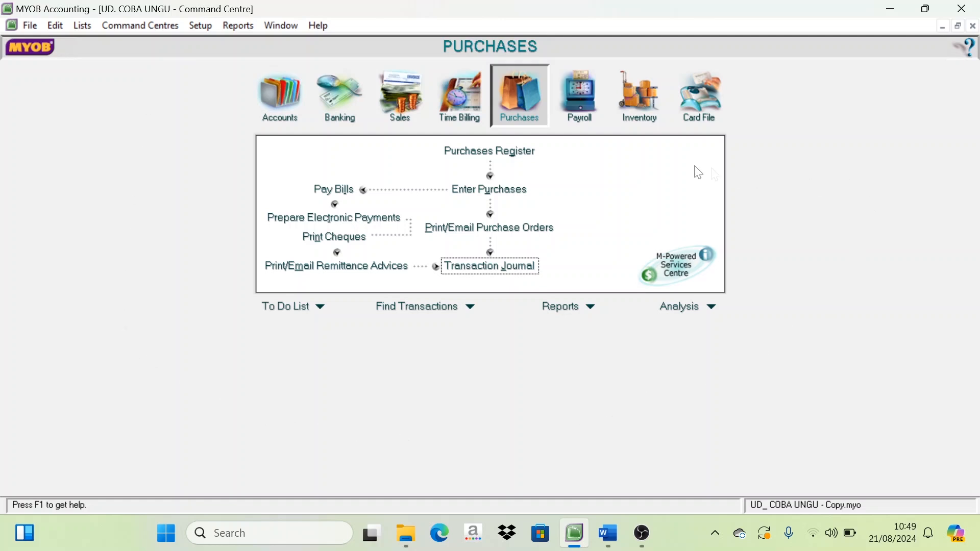
left_click(412, 121)
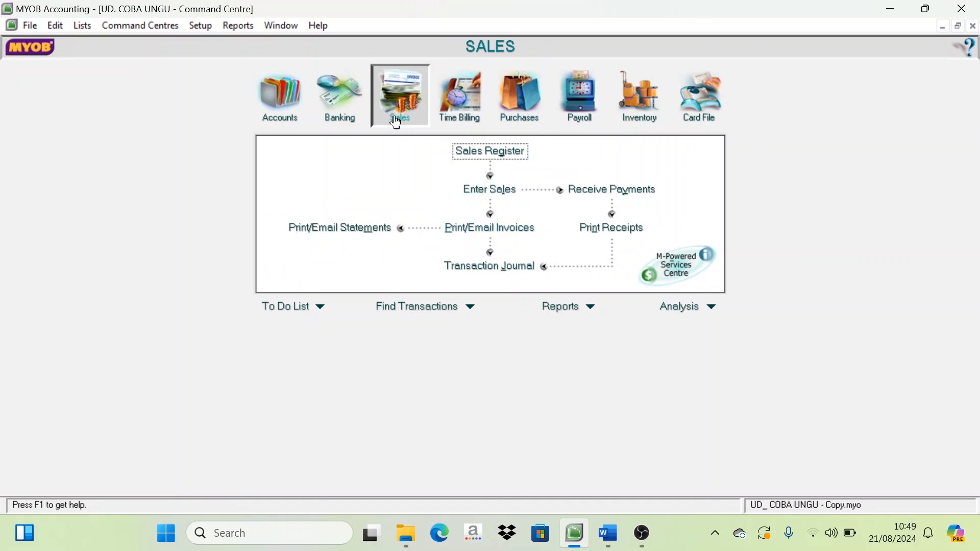
left_click(609, 534)
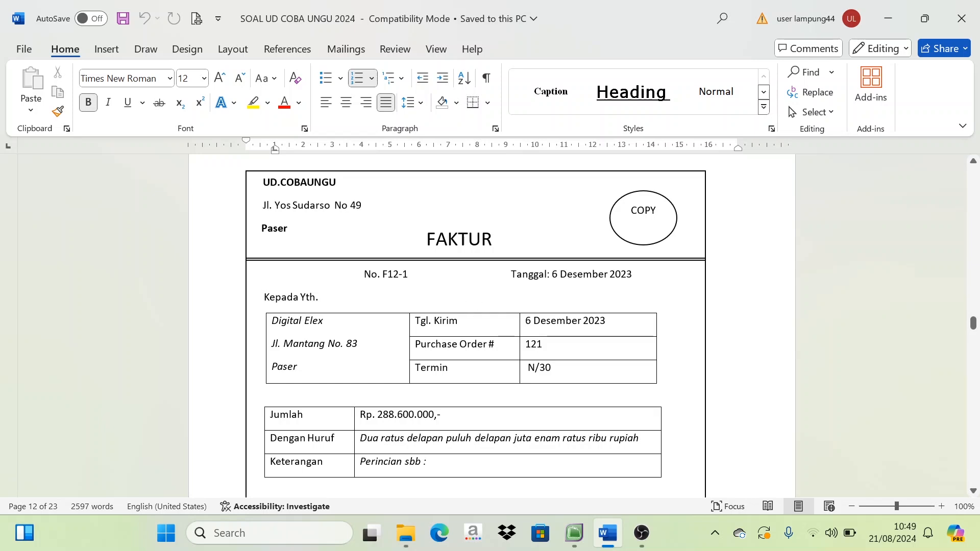
left_click(574, 532)
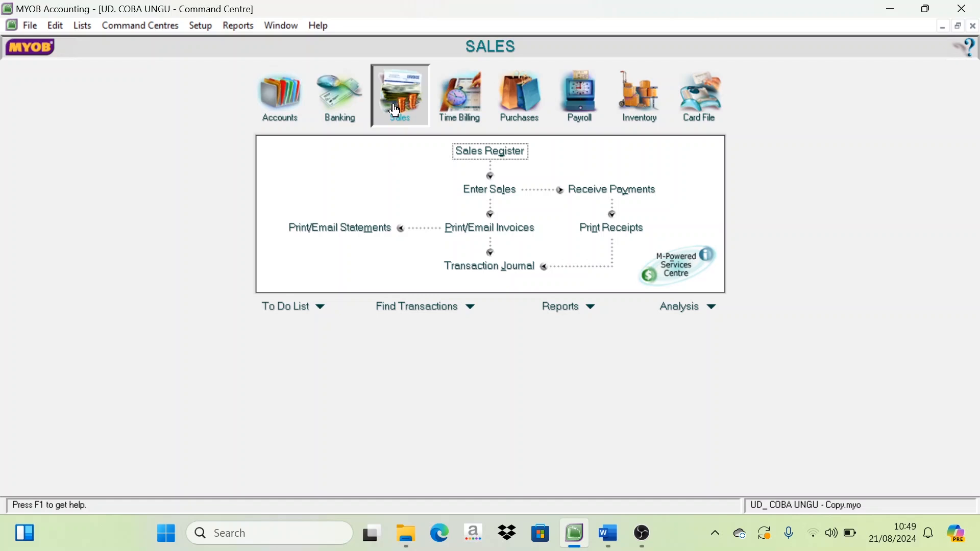
left_click(478, 189)
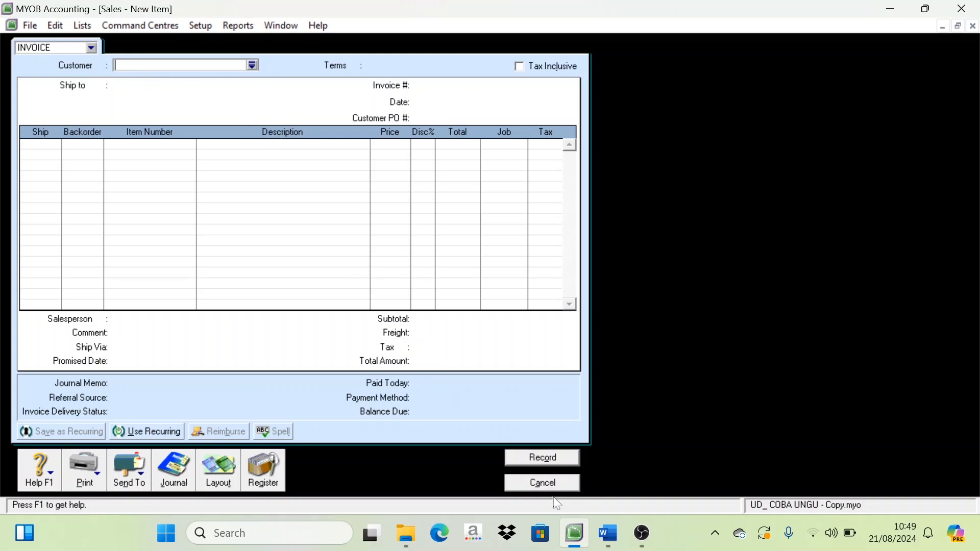
Check the customer on the source invoice in Word and choose Digital Elex as the customer of the MYOB sale.
left_click(589, 512)
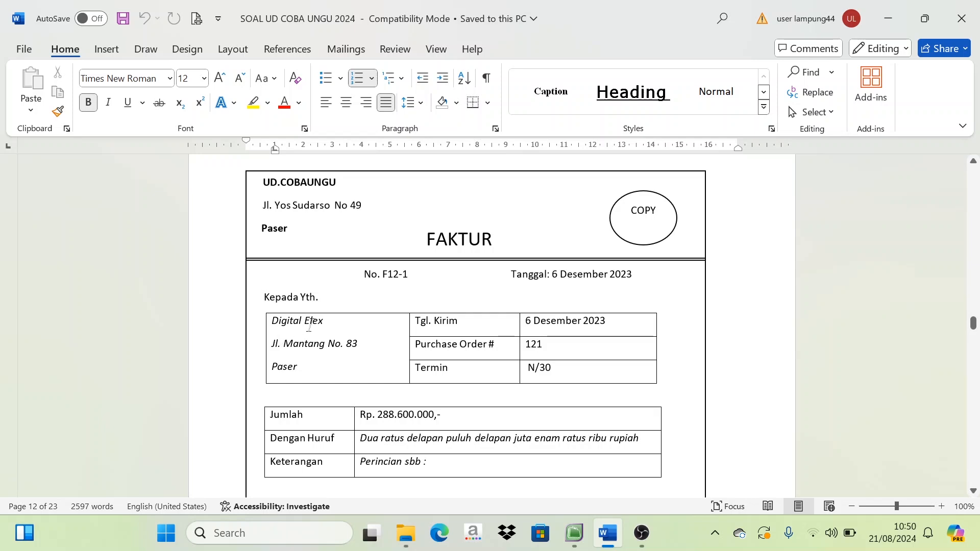
left_click(574, 532)
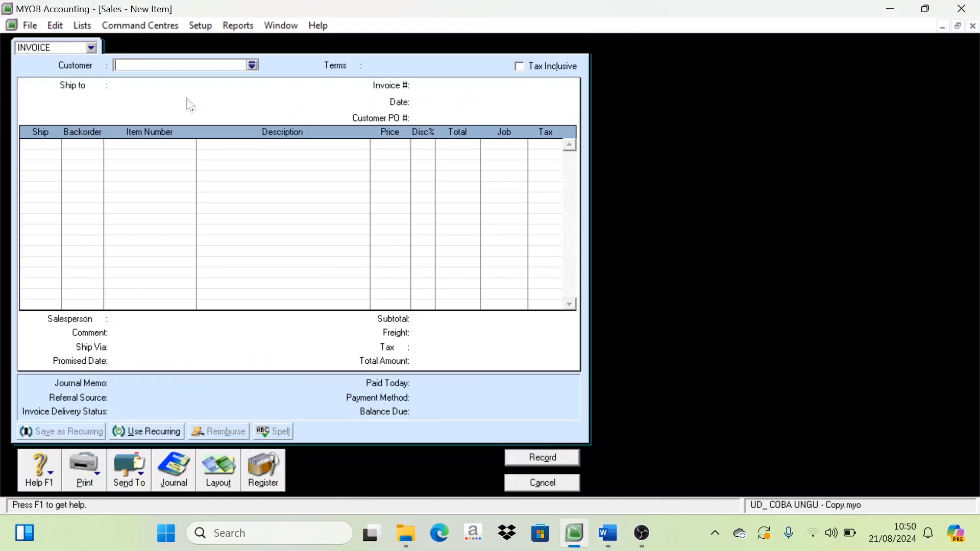
left_click(253, 65)
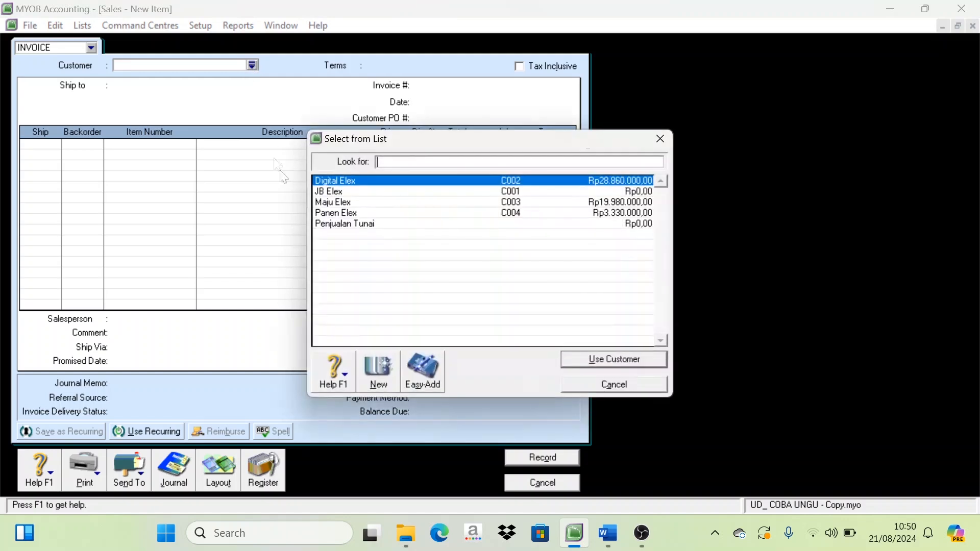
left_click(342, 211)
left_click(341, 202)
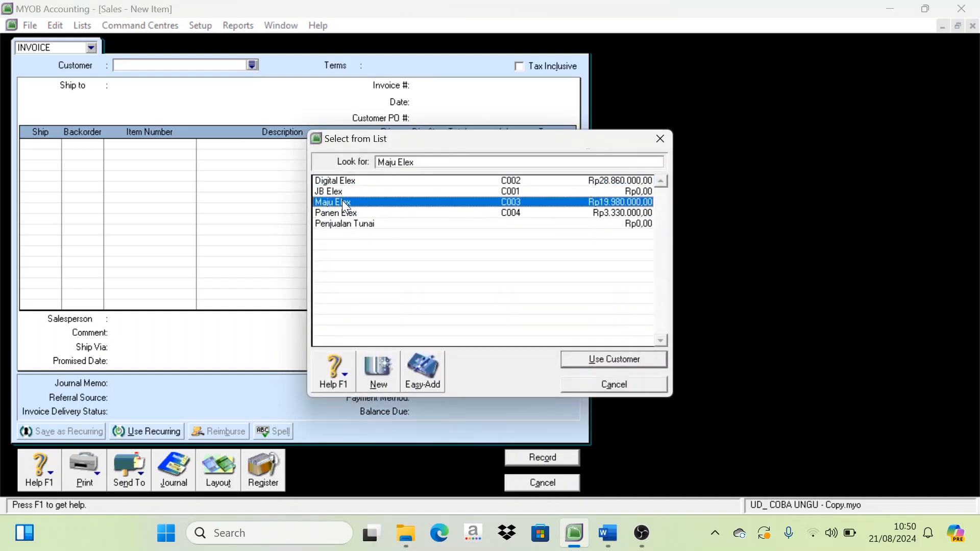
left_click(344, 179)
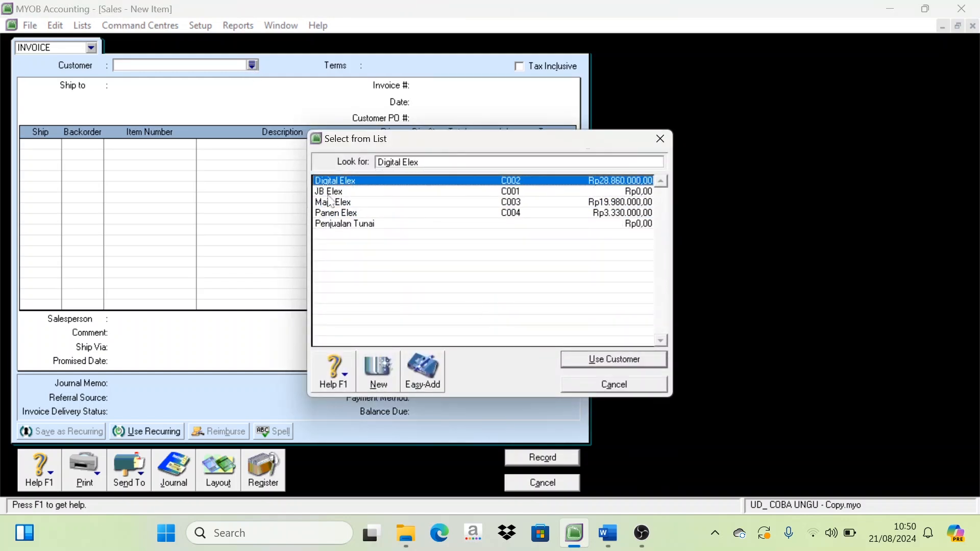
left_click(608, 359)
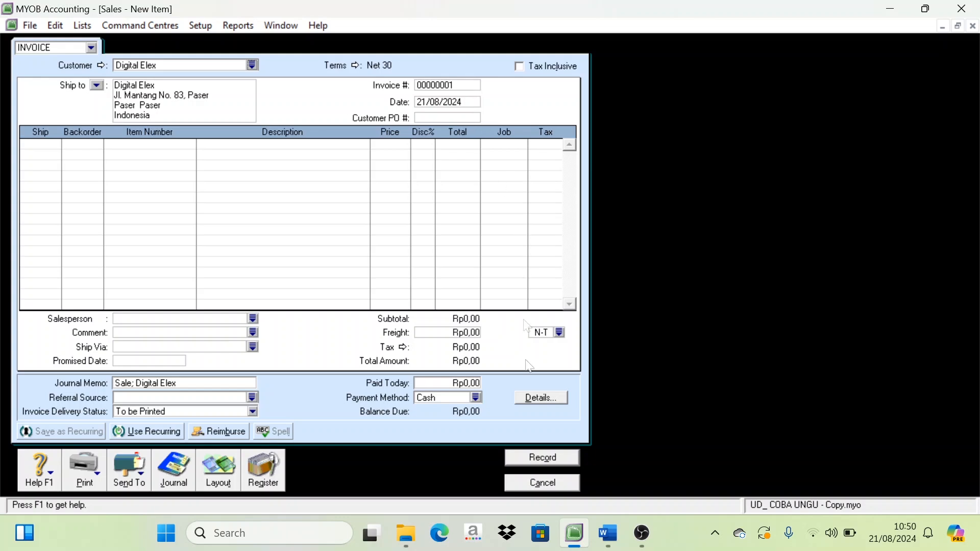
Copy the invoice number F12-1 from the Word document into the MYOB sale's invoice number.
left_click(608, 534)
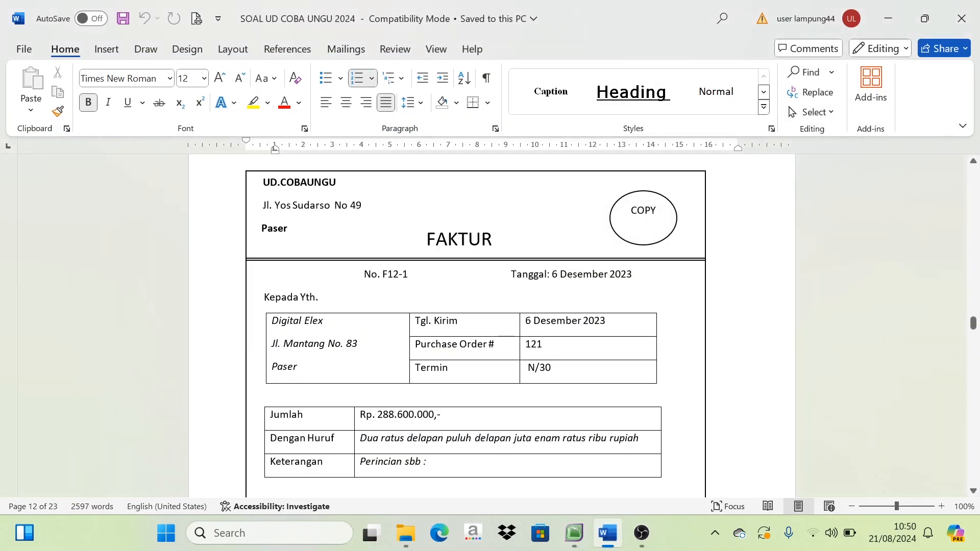
left_click_drag(383, 274, 408, 274)
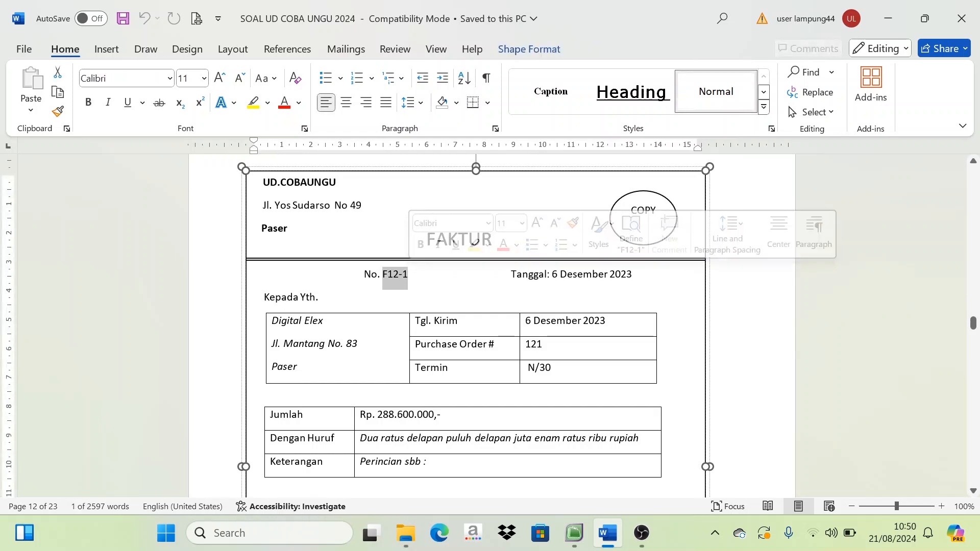
key("ctrl+c")
left_click(574, 533)
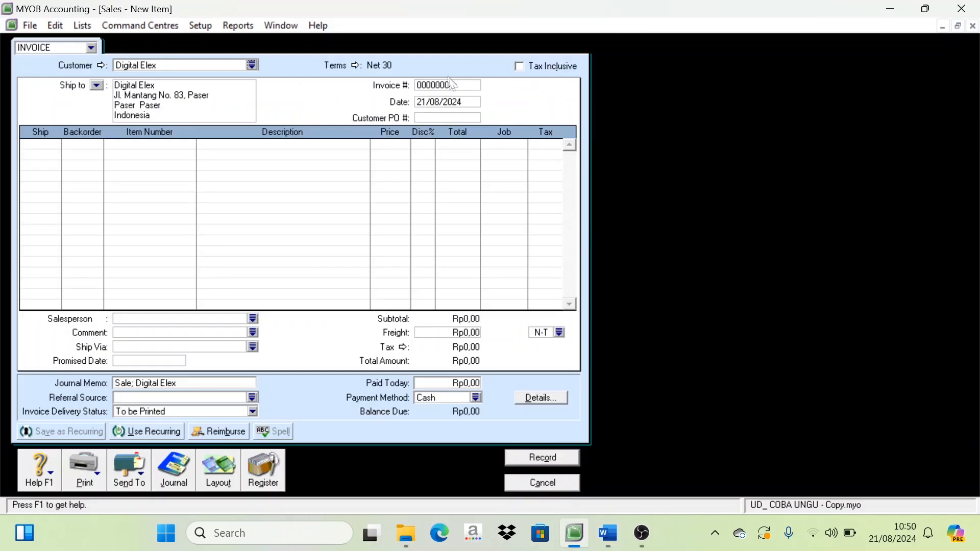
left_click(449, 85)
key("ctrl+v")
Check the invoice date in the Word document and set the MYOB sale's date to 6/12/2023.
left_click(607, 533)
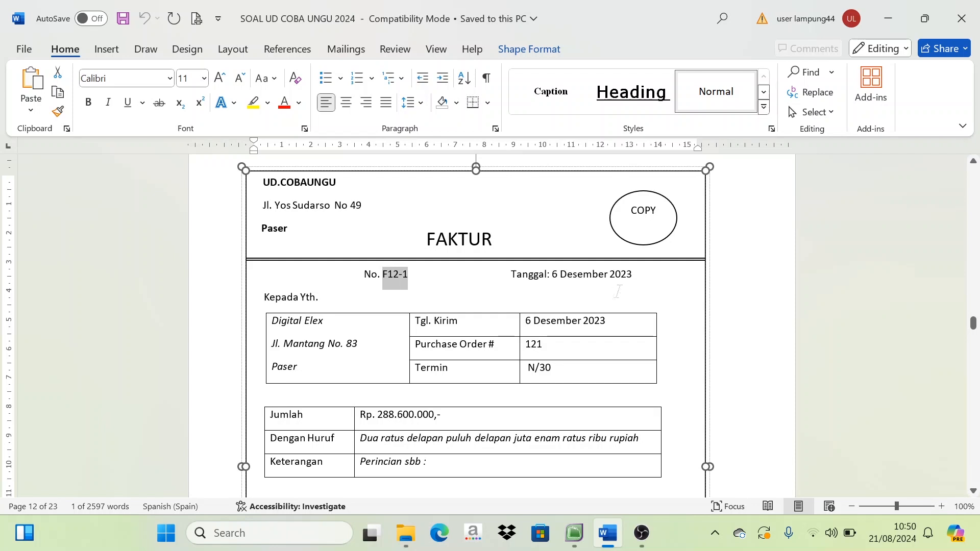
left_click(574, 533)
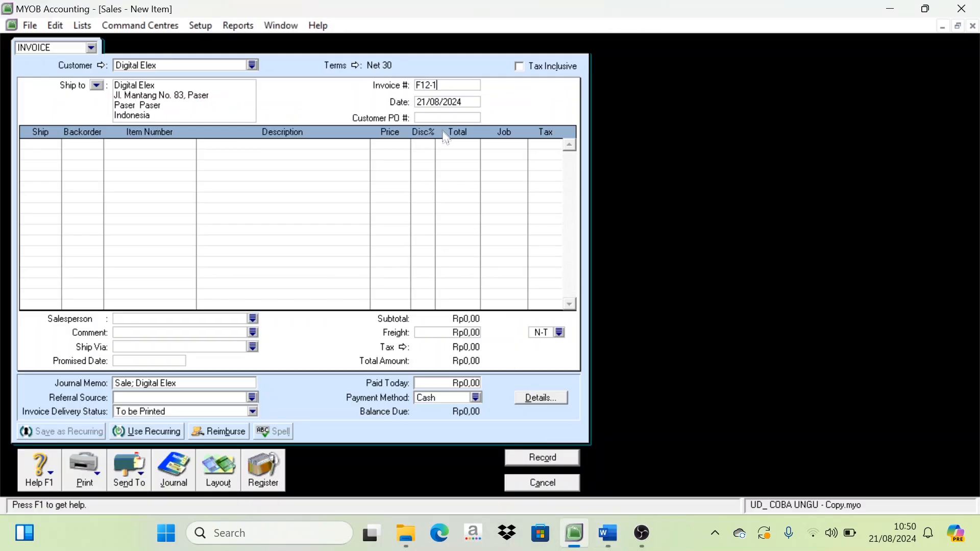
left_click(441, 103)
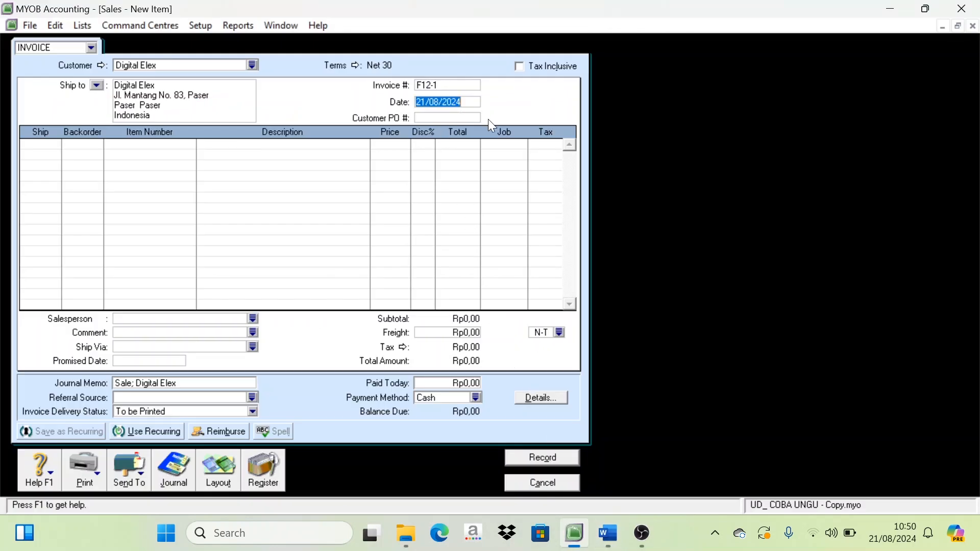
type("6/12/2023")
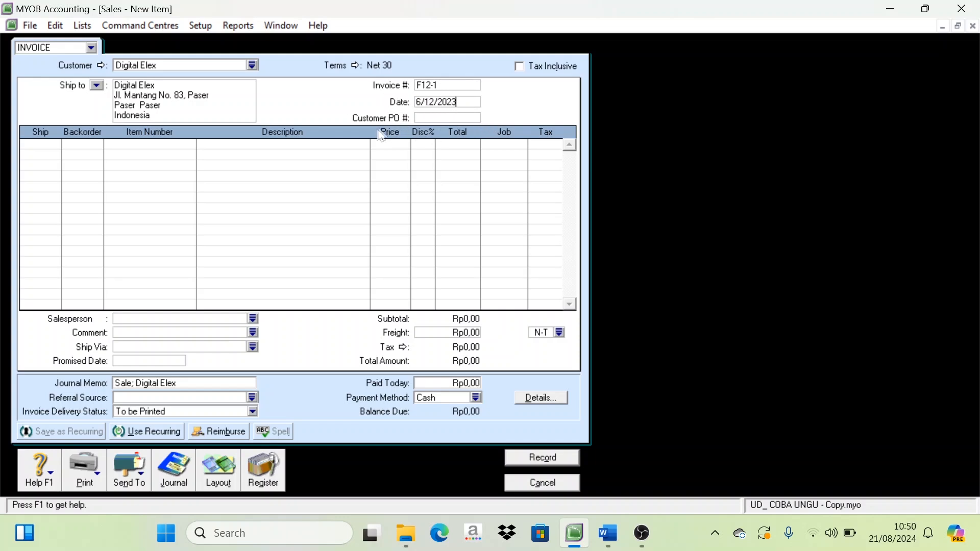
Consult the item table of the Word invoice and enter a ship quantity of 9 on the MYOB sale's first line.
left_click(45, 145)
left_click(608, 542)
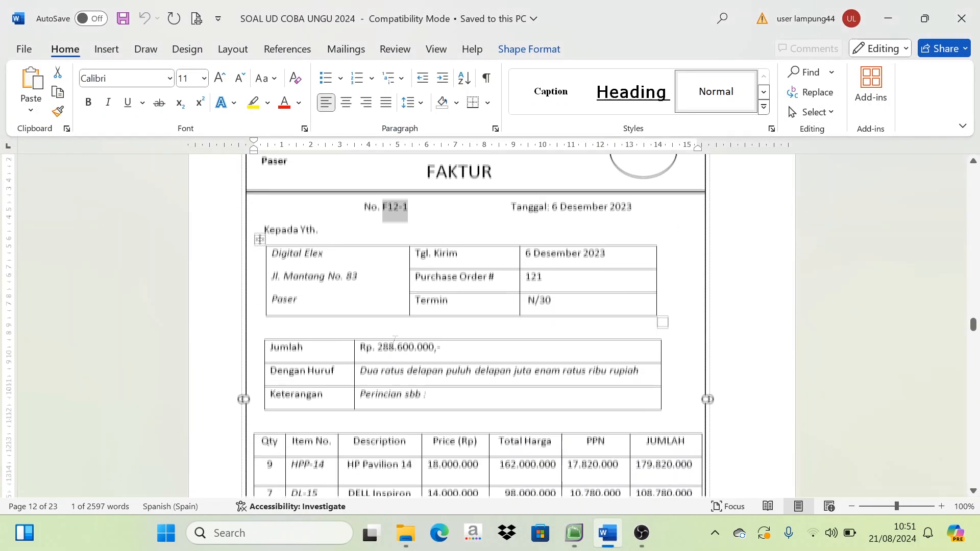
scroll(394, 339, "down", 5)
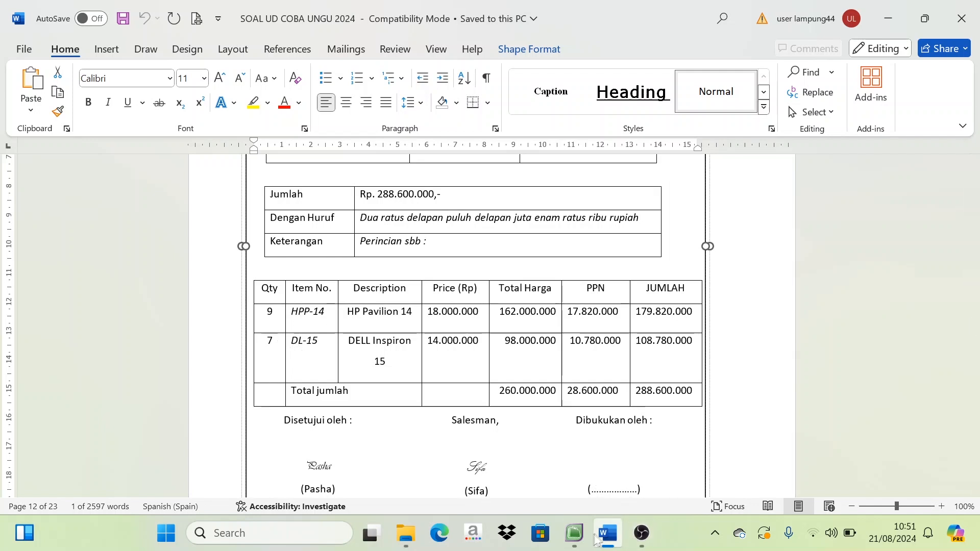
left_click(574, 533)
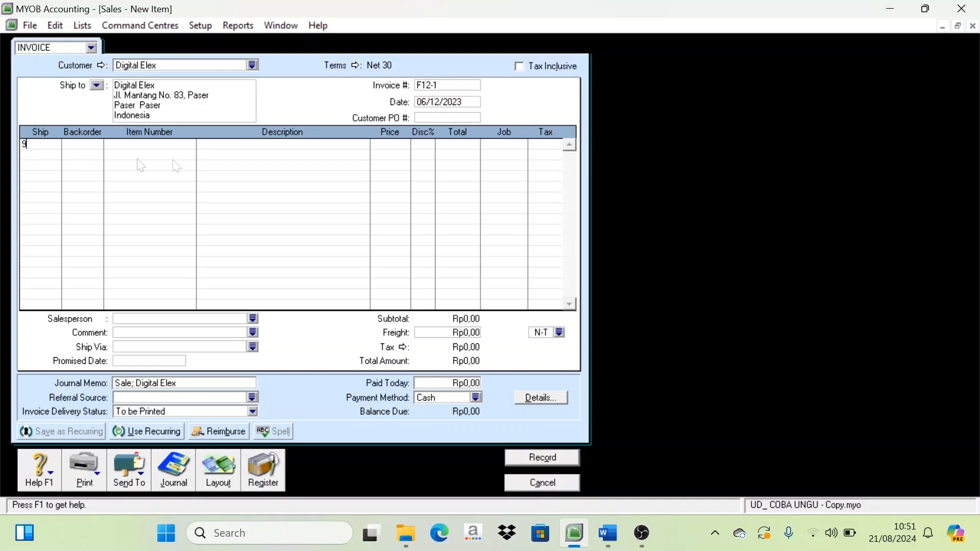
key("Tab")
key("Tab")
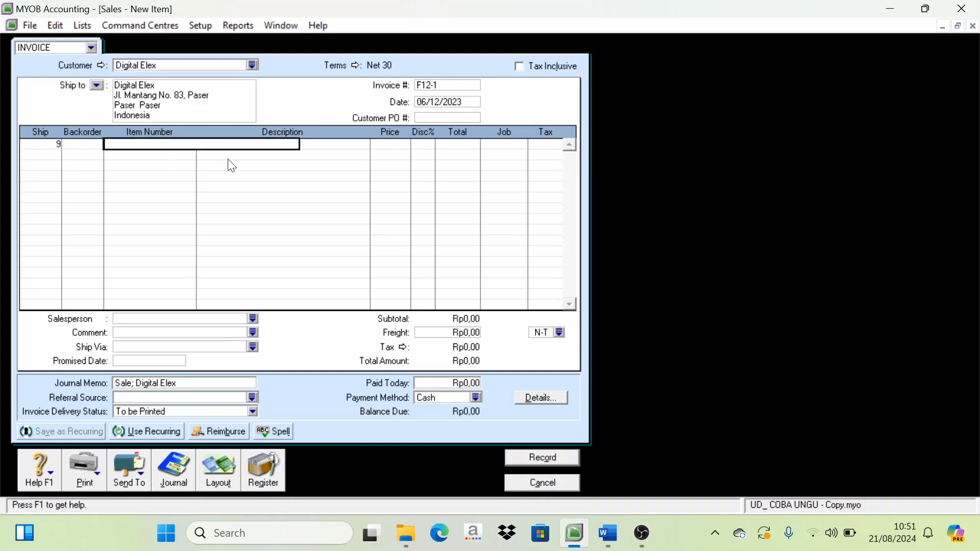
Choose item HPP-14 (HP Pavilion 14) for the first line of the sale and accept its description.
key("Tab")
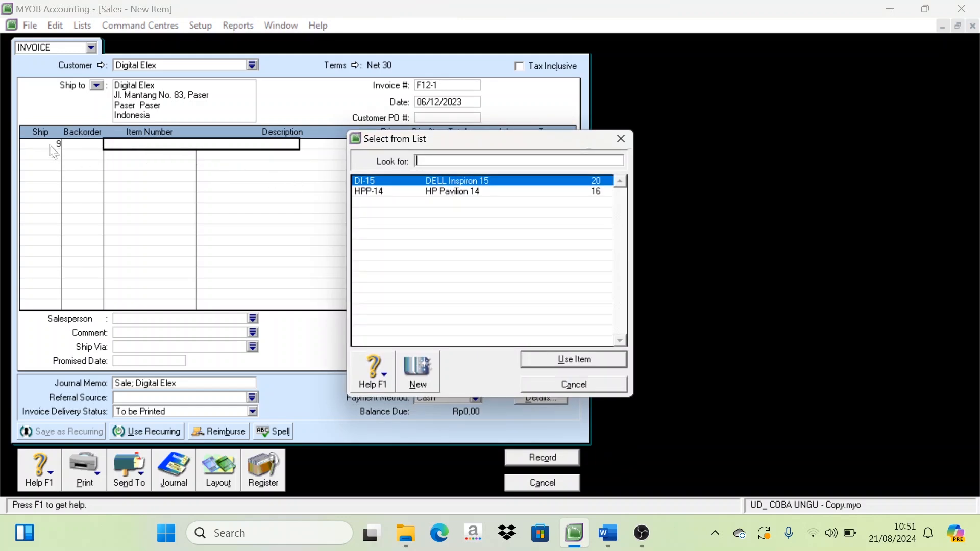
left_click(465, 193)
left_click(595, 359)
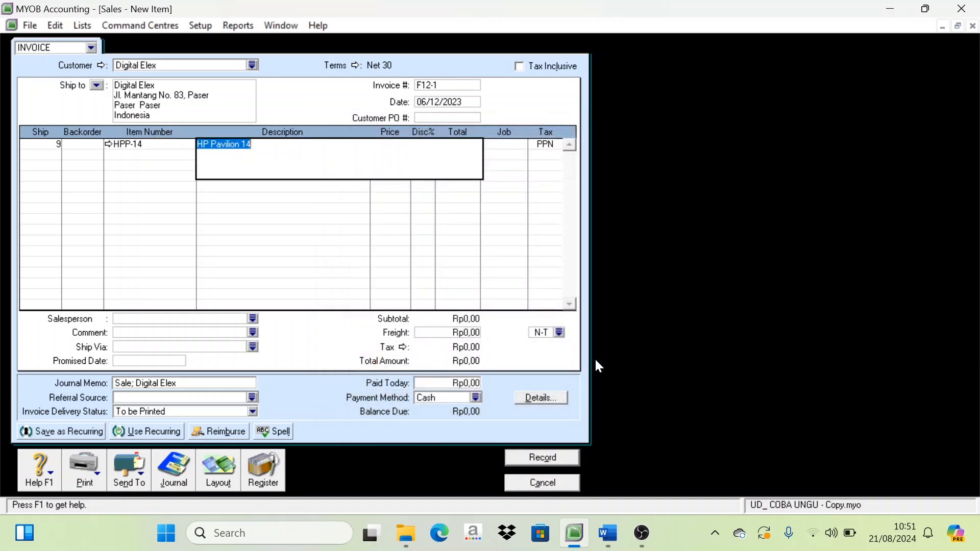
key("Tab")
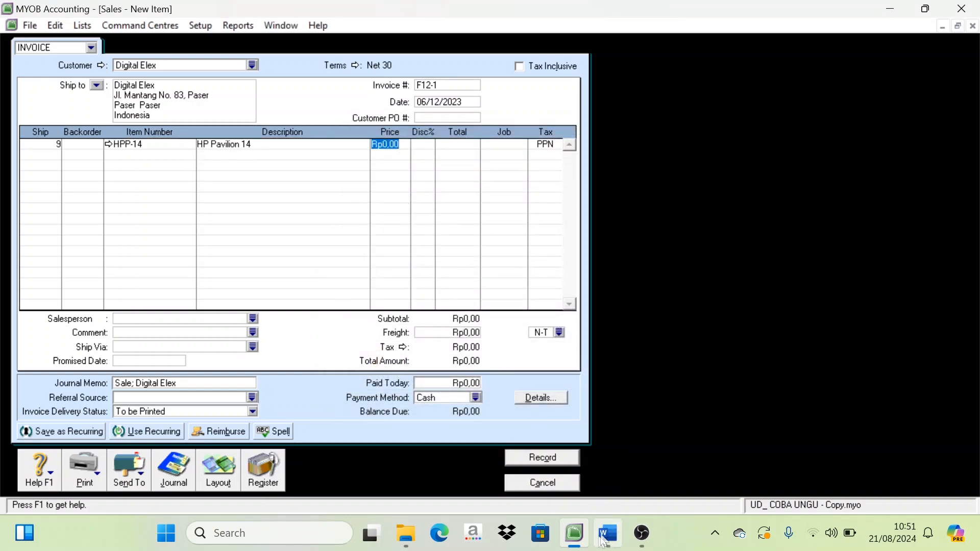
Check the HP Pavilion 14 price in the Word invoice and set the MYOB line's price to 18000000.
mouse_move(608, 530)
left_click(569, 501)
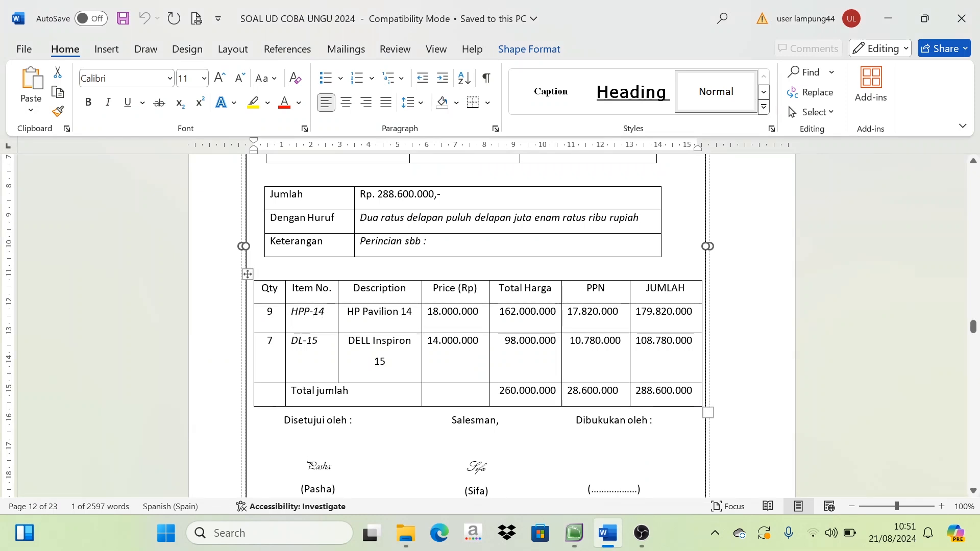
left_click(574, 532)
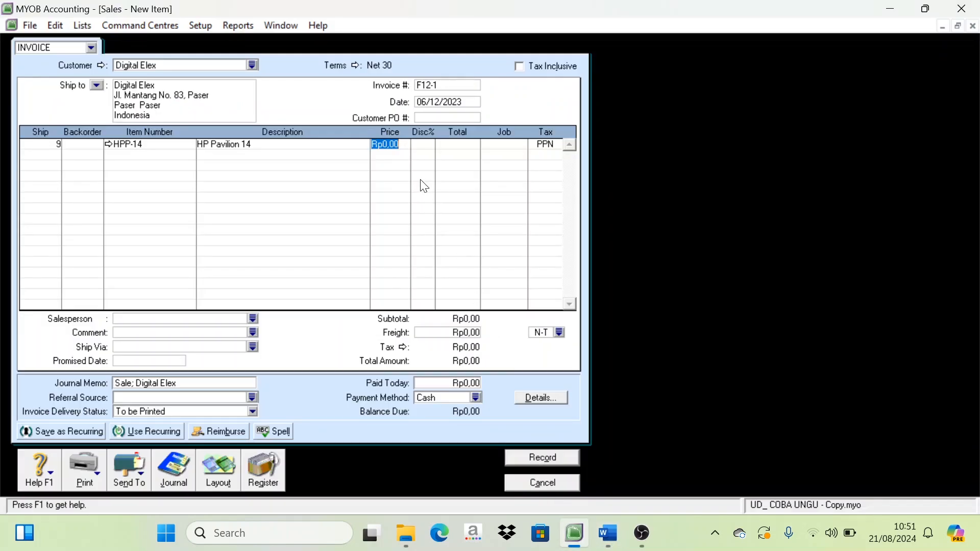
type("18000000")
key("Tab")
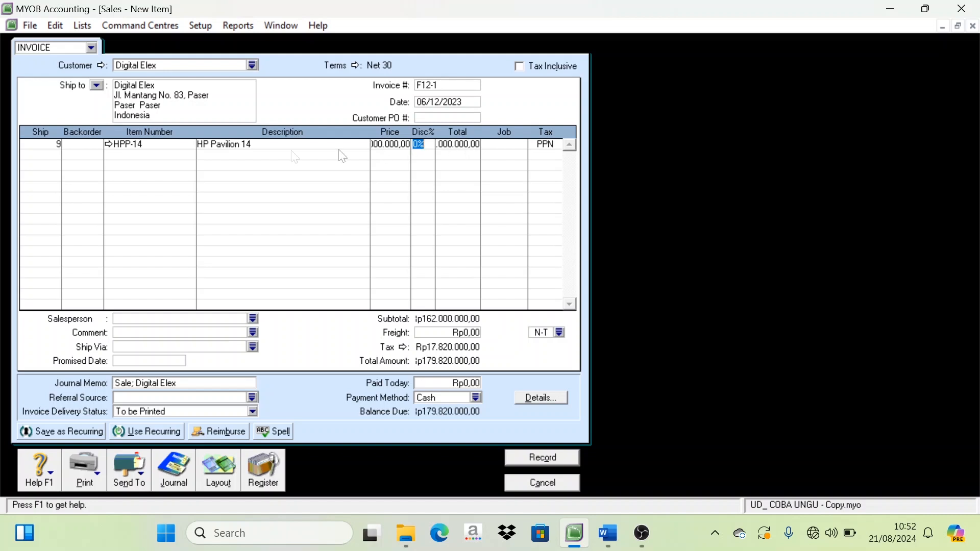
Check the second item row of the Word invoice and enter a ship quantity of 7 on the MYOB sale's second line.
left_click(609, 536)
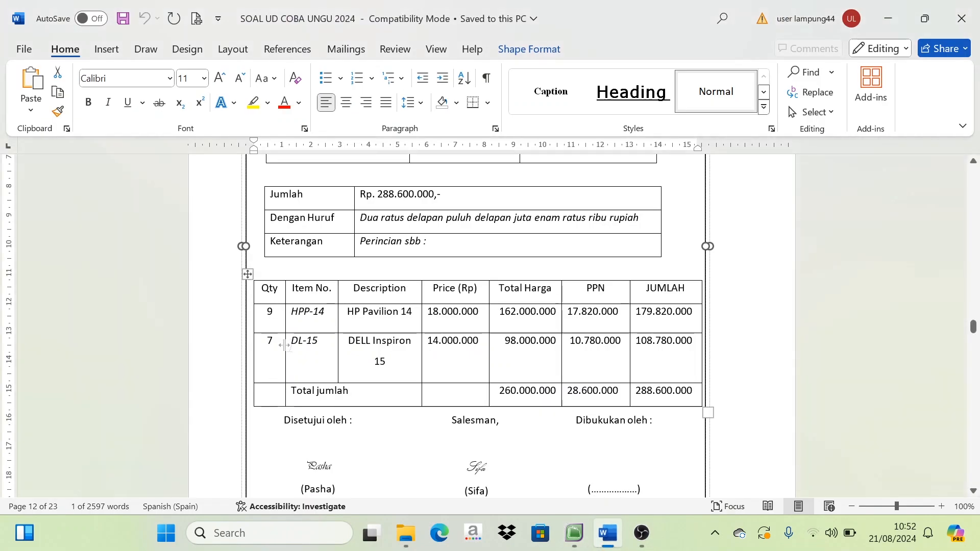
left_click(574, 533)
left_click(60, 156)
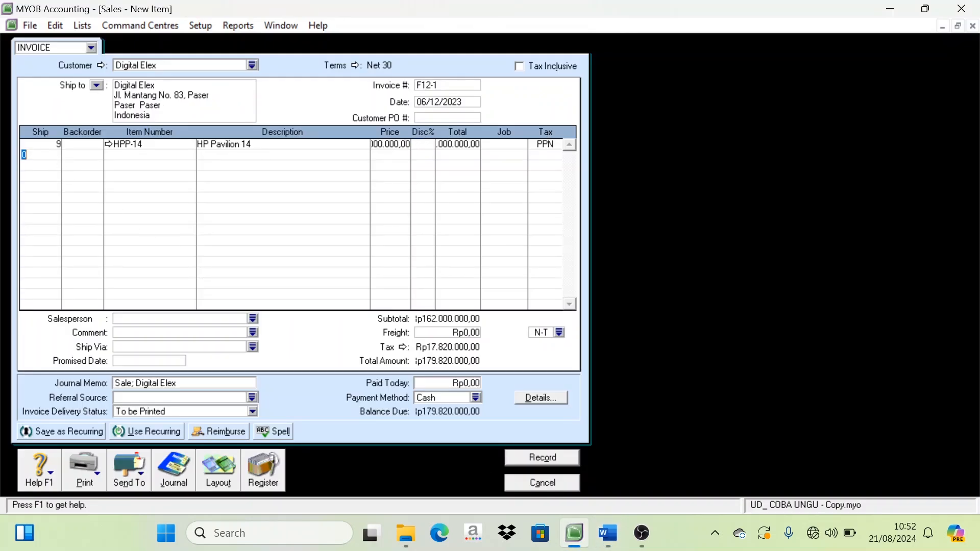
type("7")
key("Tab")
Choose item DI-15 (DELL Inspiron 15) for the second line of the sale.
key("Tab")
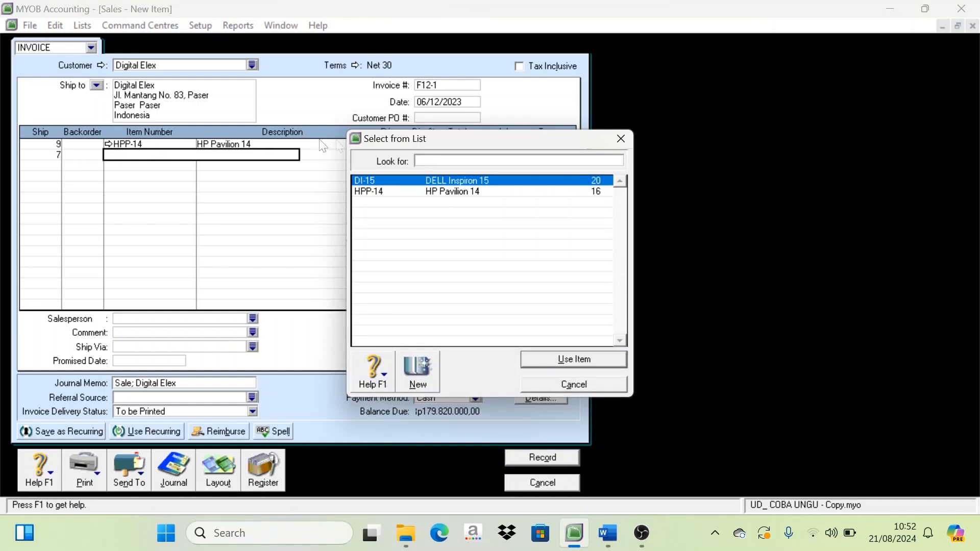
left_click(458, 191)
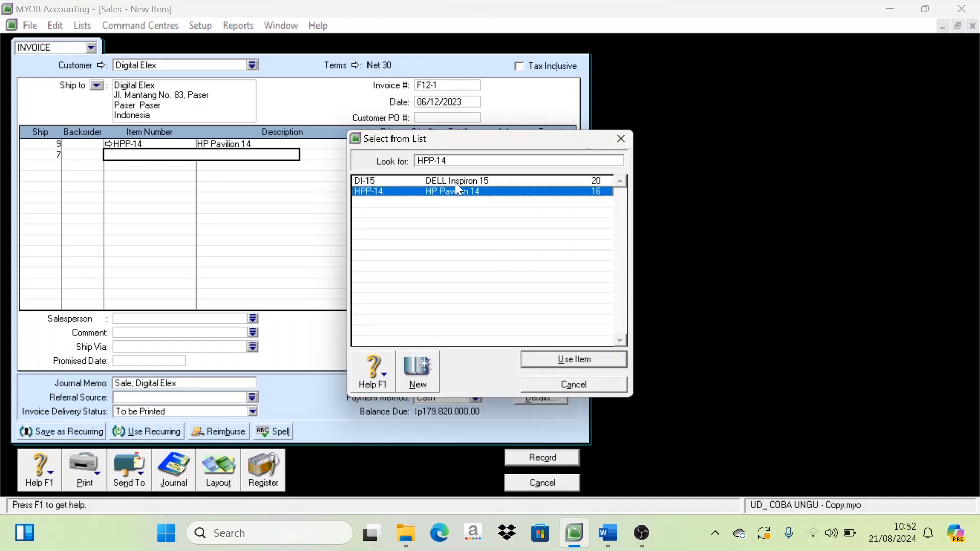
left_click(464, 180)
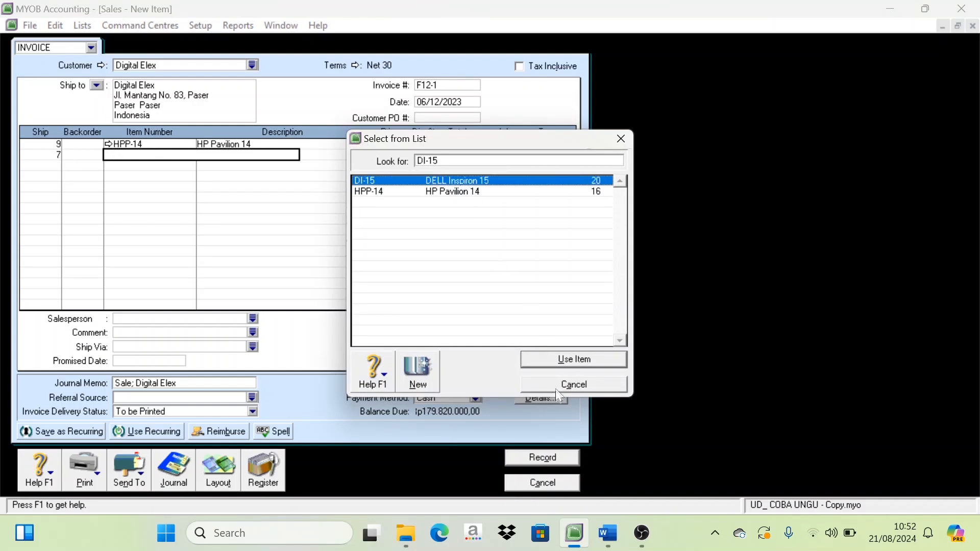
left_click(589, 359)
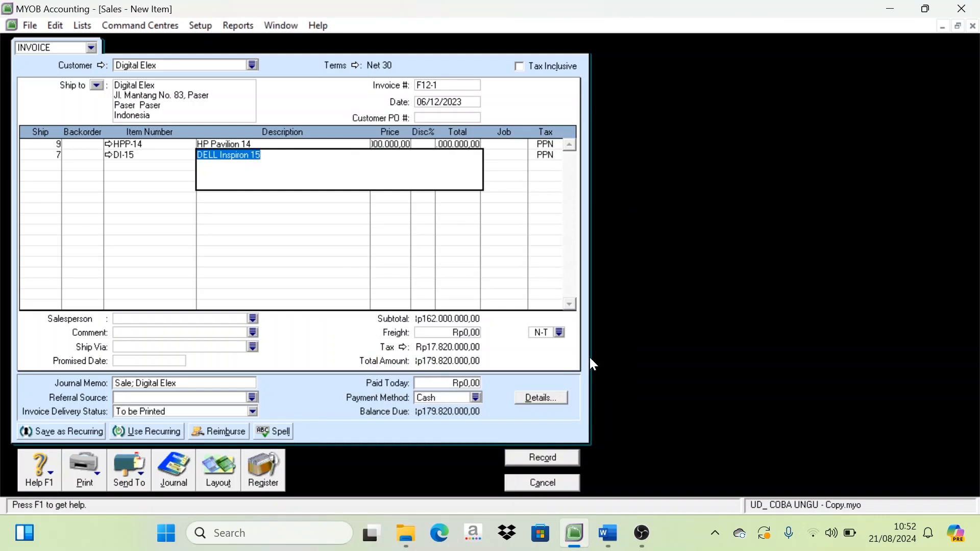
Check the DELL Inspiron 15 price in the Word invoice and set the MYOB line's price to 14000000.
left_click(584, 503)
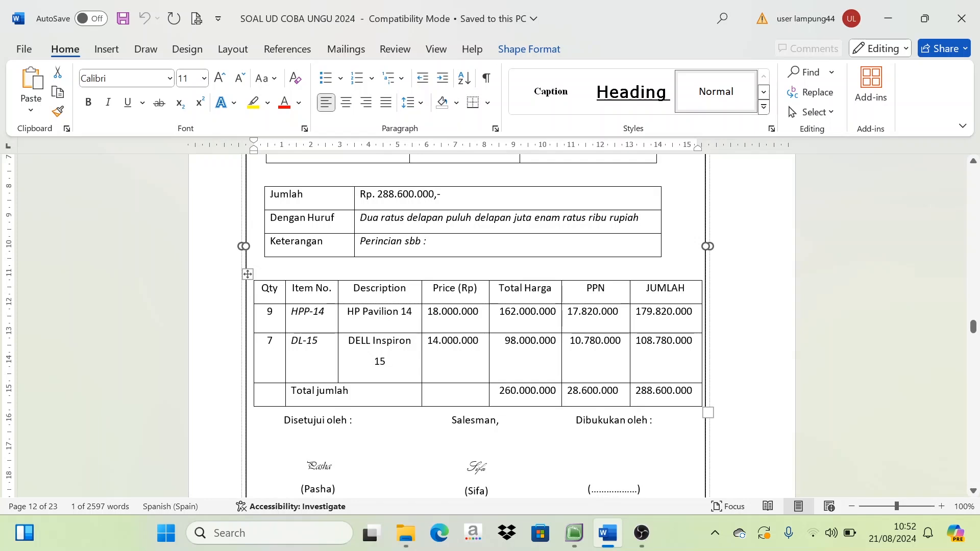
left_click(573, 532)
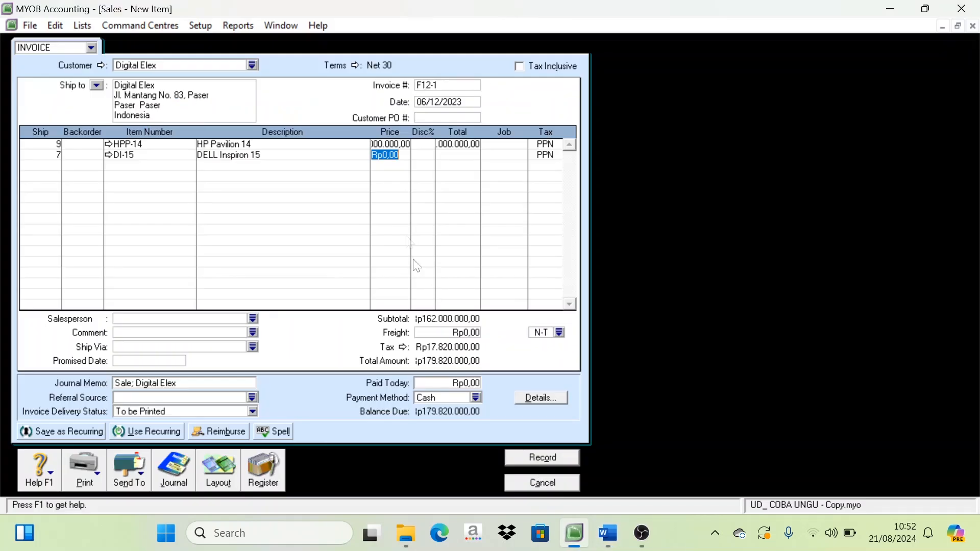
type("14000000")
key("Tab")
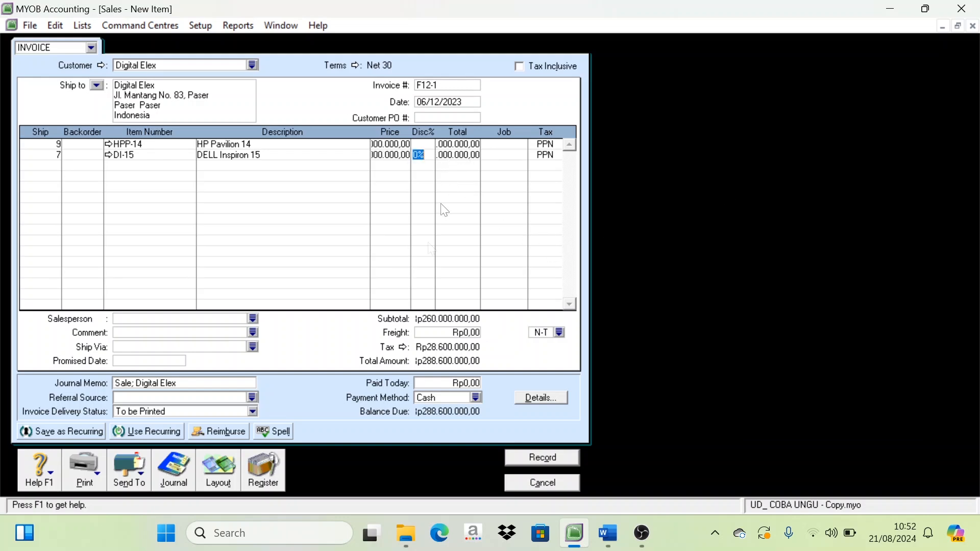
Compare the sale's totals with the Word invoice, then record the sale, ignoring all spelling flags for Inspiron, and close the sales form.
left_click(608, 533)
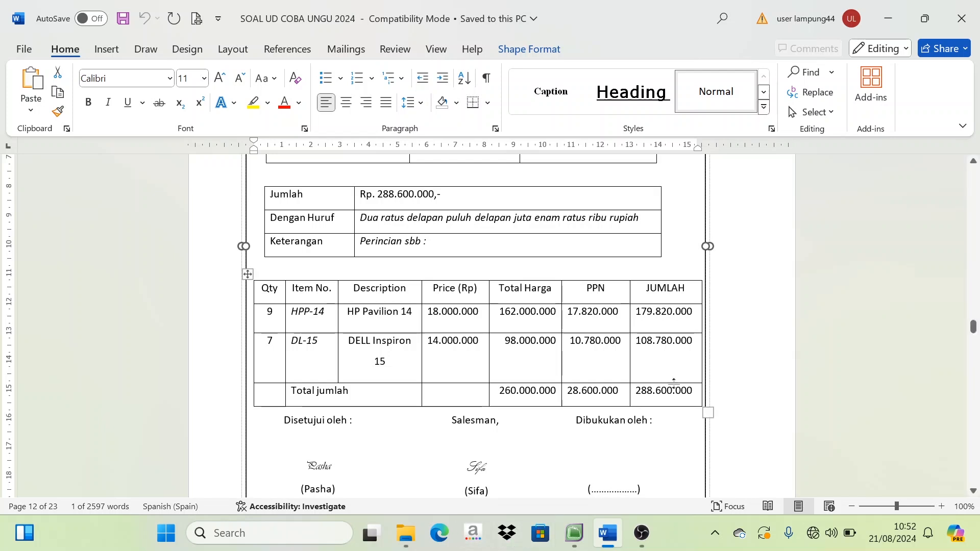
left_click(575, 537)
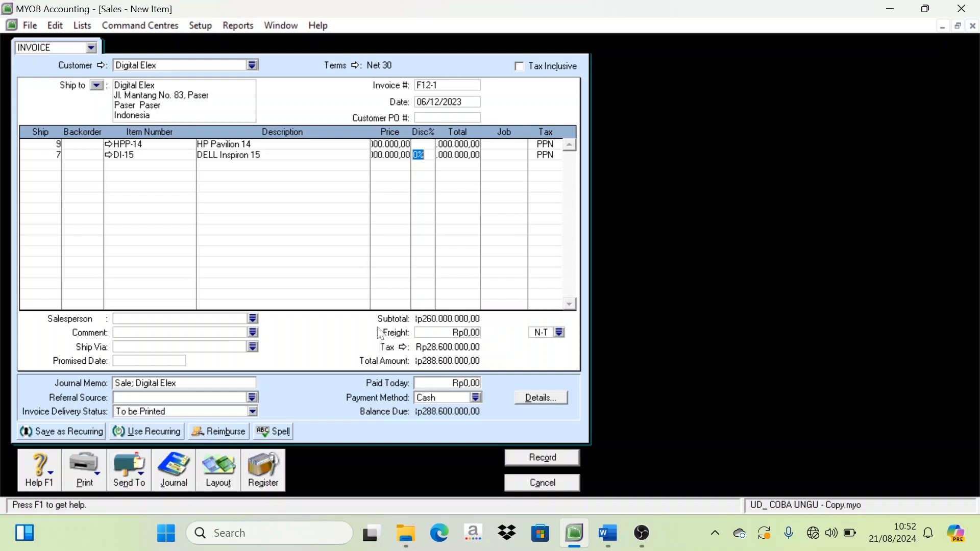
left_click(558, 468)
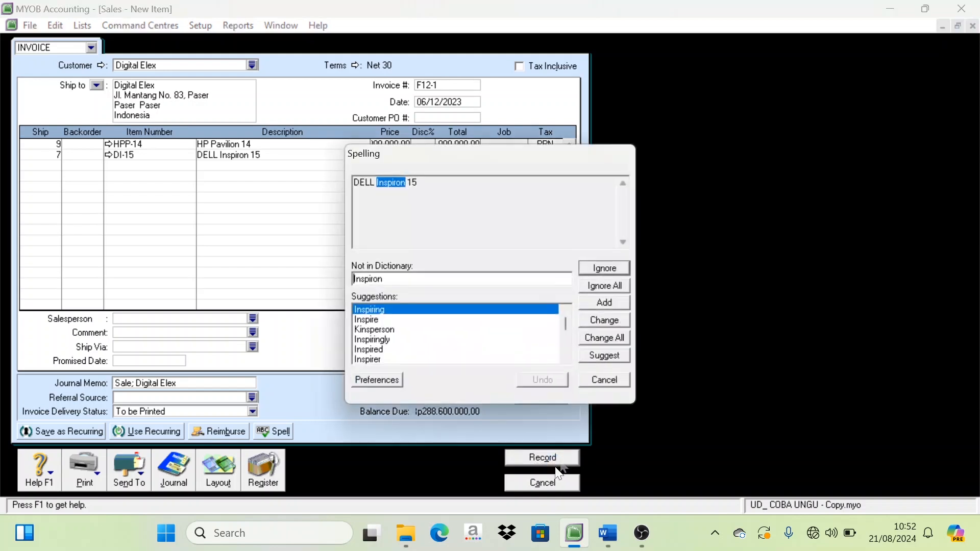
left_click(605, 284)
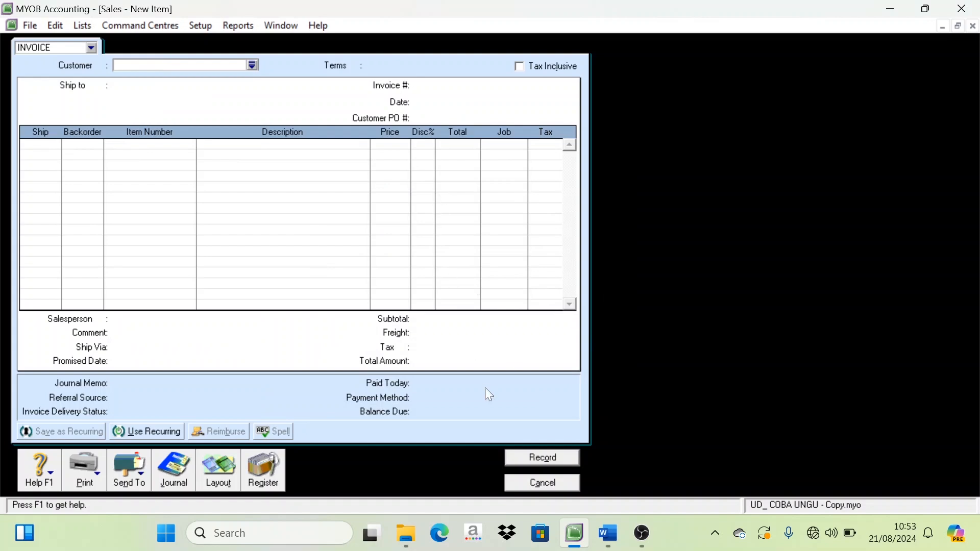
left_click(544, 483)
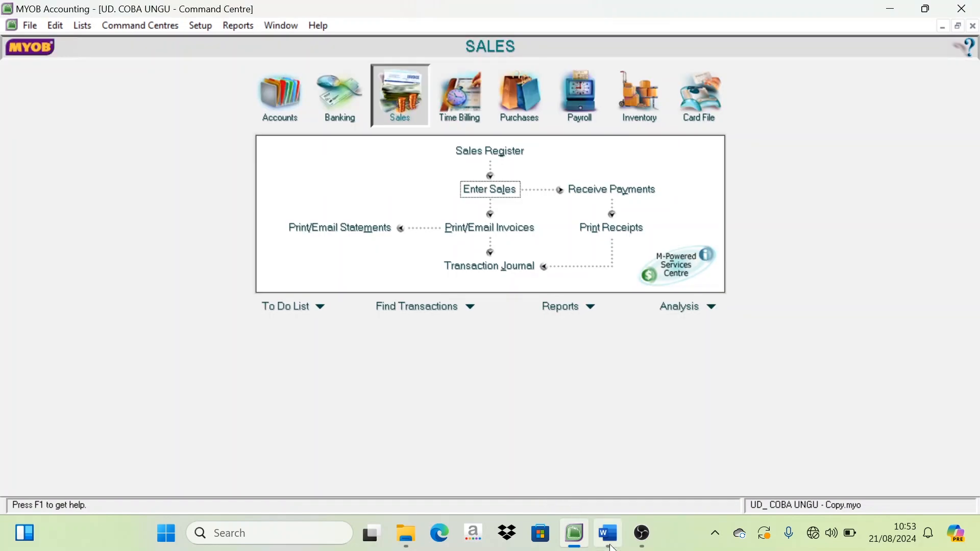
Examine the credit note in transaction document No. 5 in Word and compare it with the invoice in document No. 4.
left_click(607, 533)
scroll(464, 331, "up", 3)
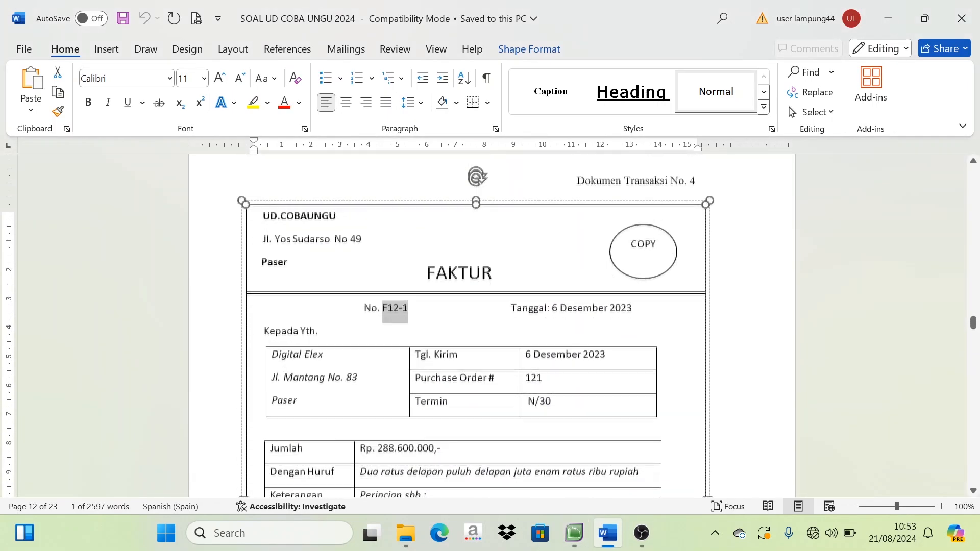
scroll(464, 330, "down", 3)
scroll(464, 331, "down", 10)
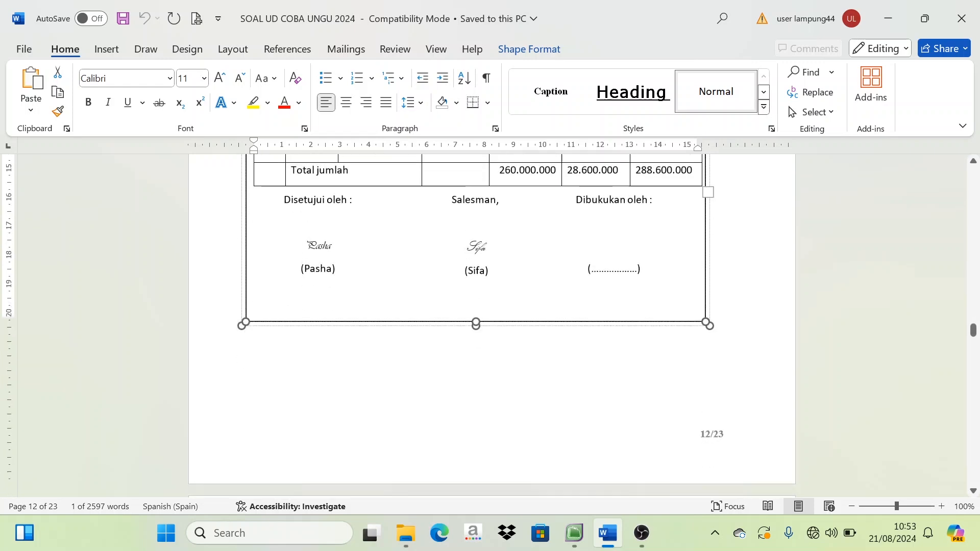
scroll(467, 350, "down", 2)
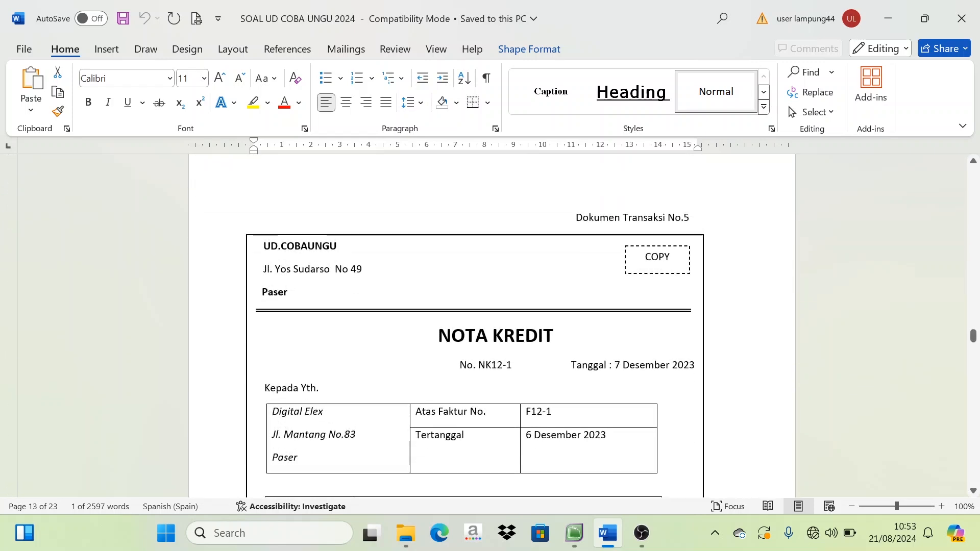
scroll(474, 326, "down", 1)
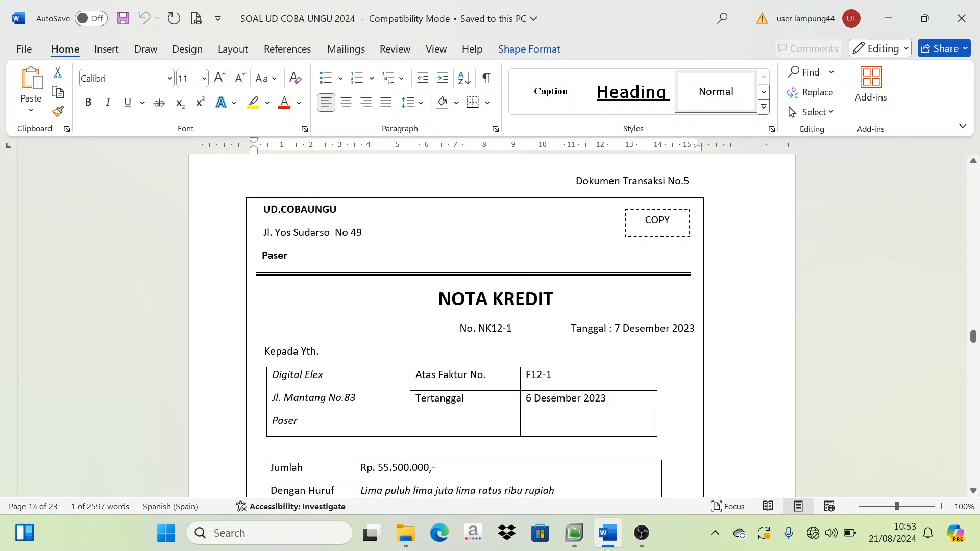
left_click_drag(554, 301, 437, 301)
left_click_drag(343, 209, 263, 209)
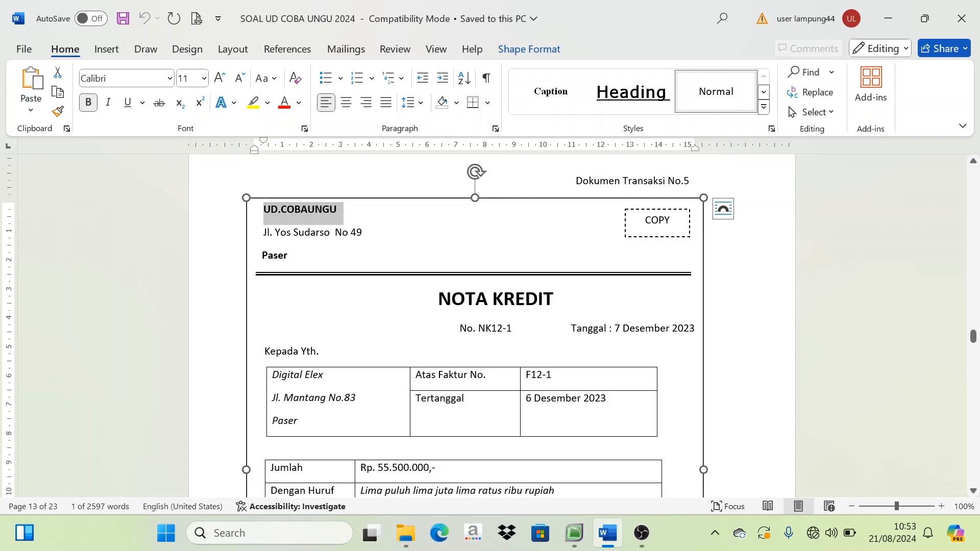
scroll(492, 326, "up", 8)
scroll(491, 327, "up", 3)
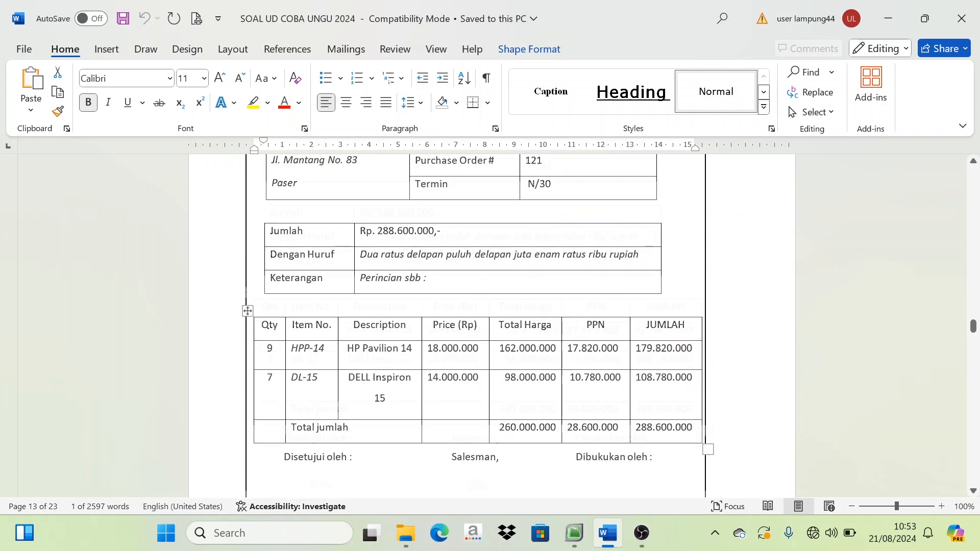
scroll(492, 326, "down", 9)
scroll(520, 378, "down", 3)
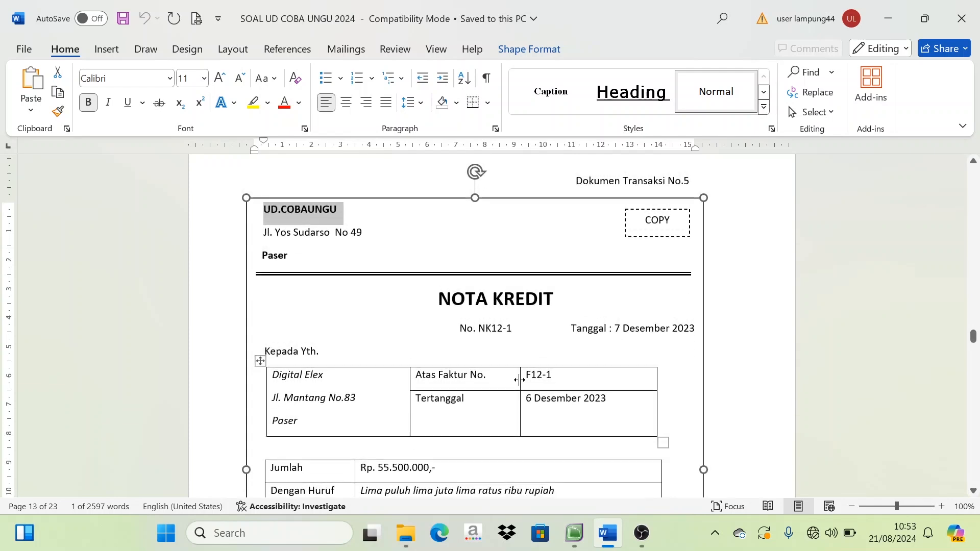
left_click(547, 328)
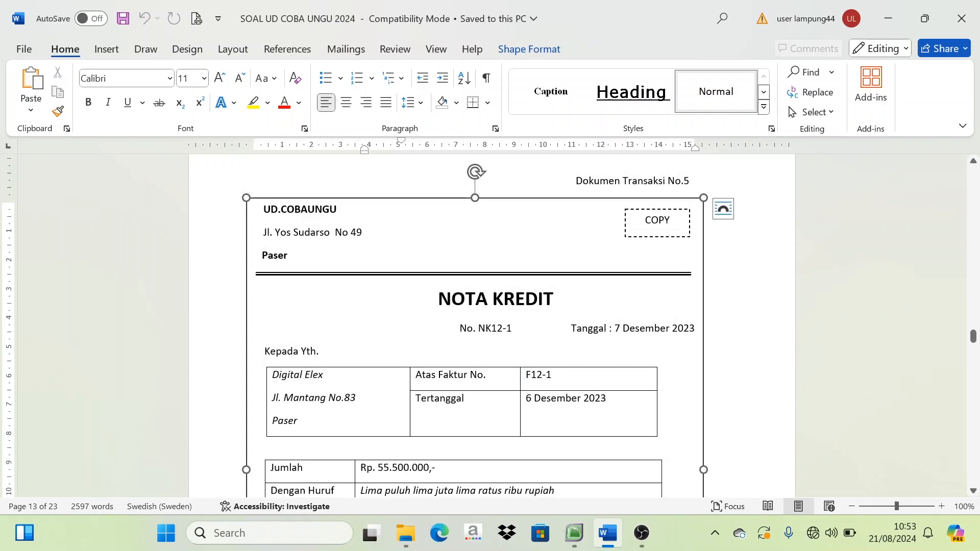
Start a new sale in MYOB and choose Digital Elex as its customer after checking the name on the Word credit note.
left_click(577, 541)
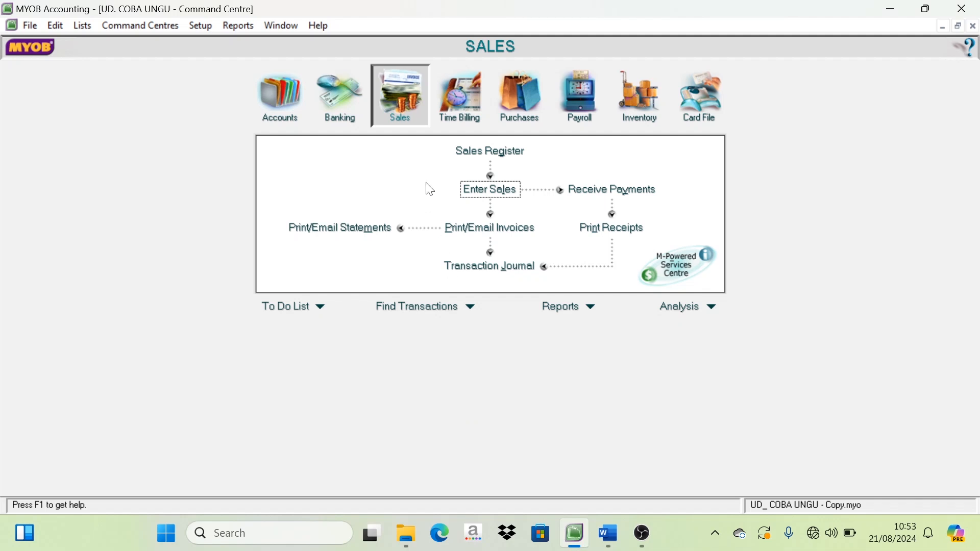
left_click(491, 191)
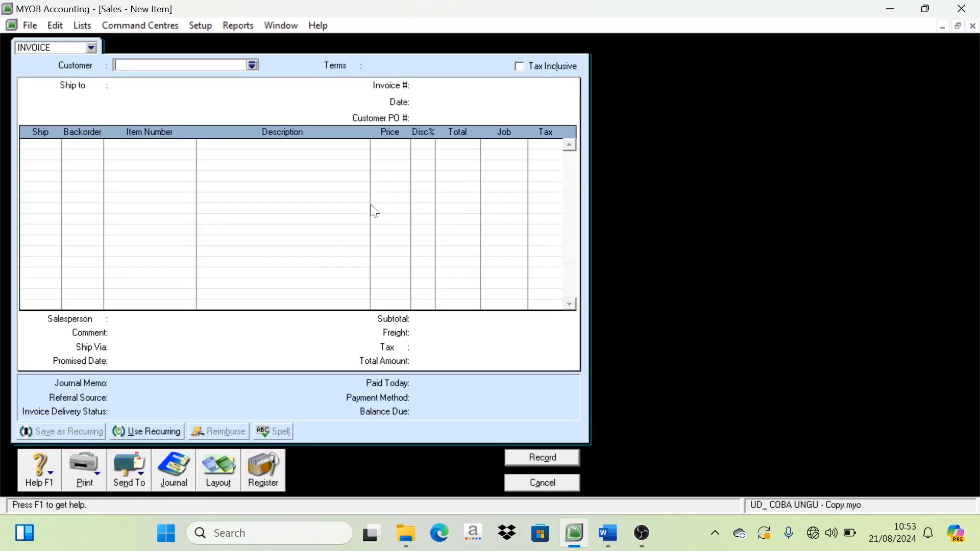
left_click(252, 64)
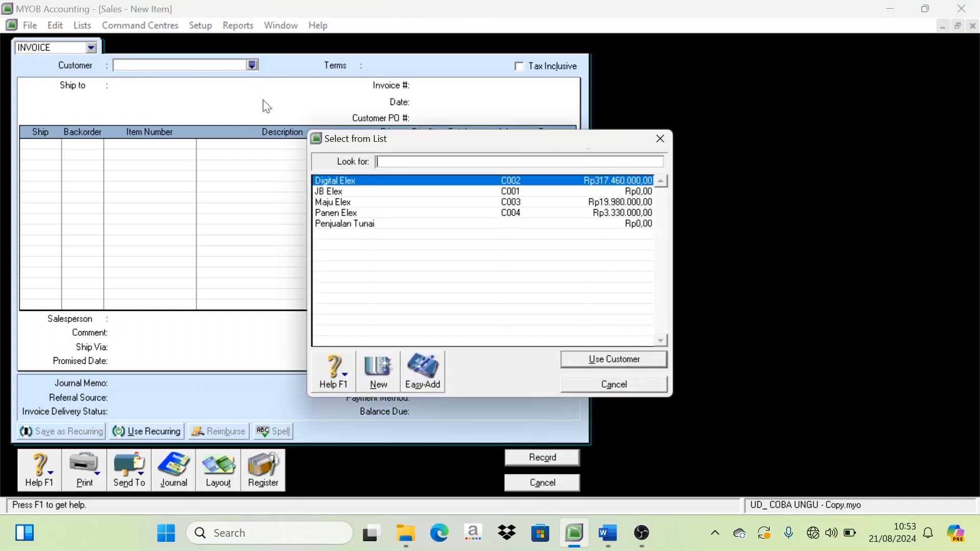
left_click(607, 533)
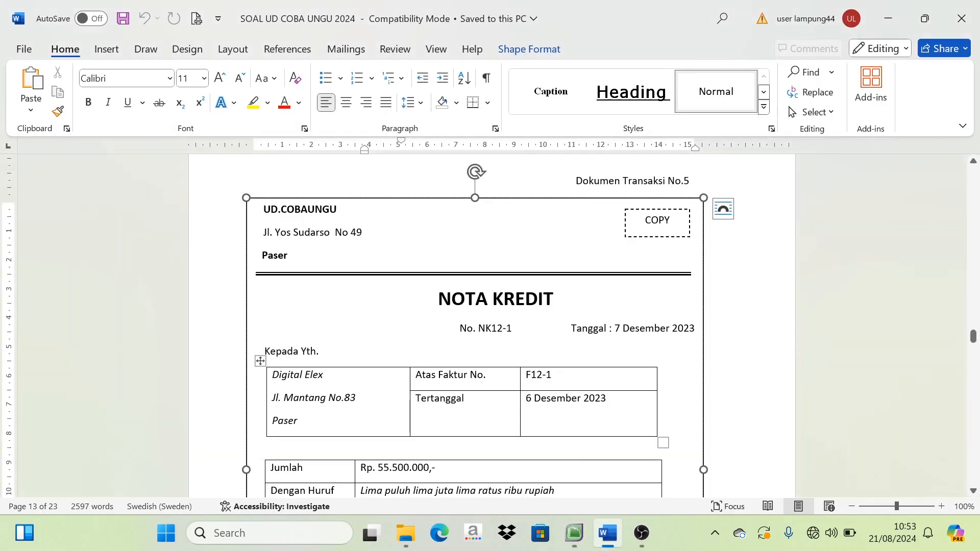
scroll(339, 321, "down", 1)
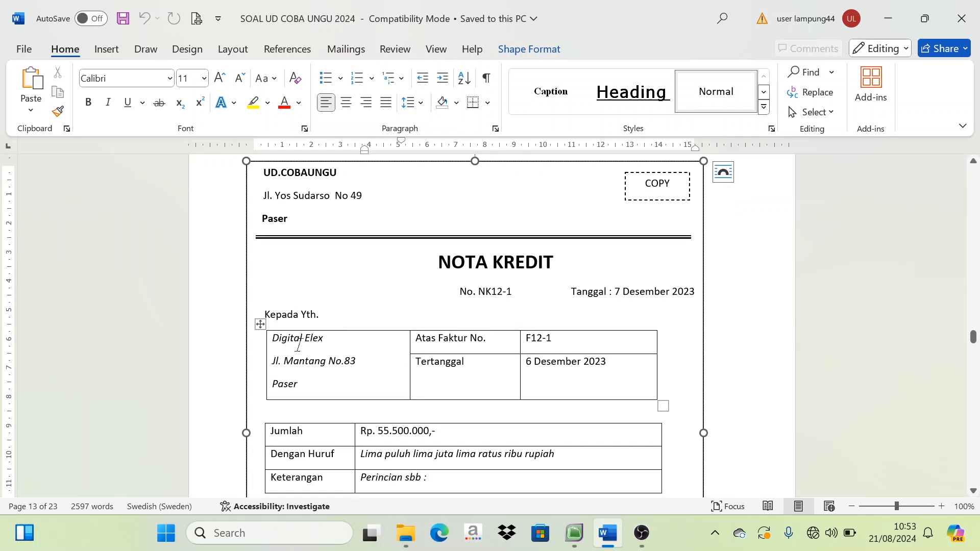
left_click(580, 541)
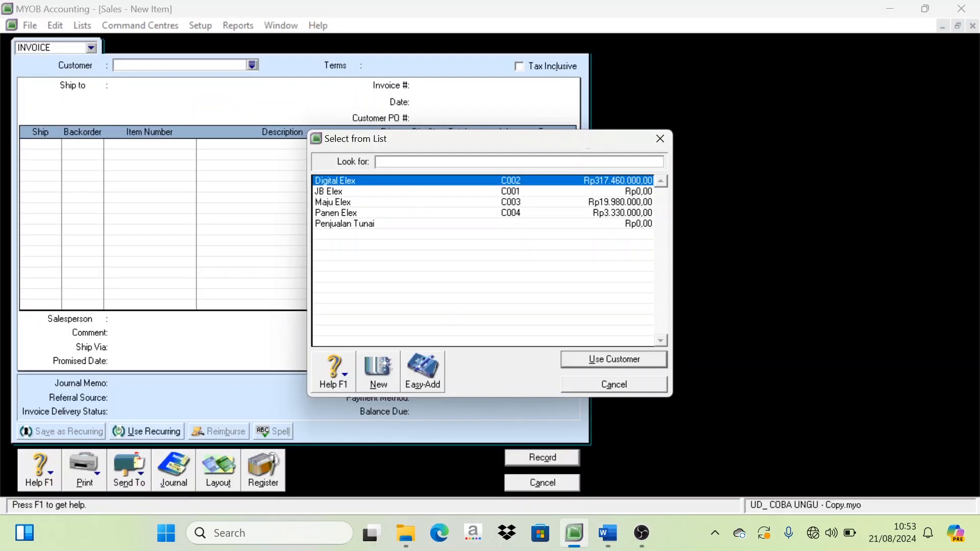
left_click(344, 179)
left_click(630, 360)
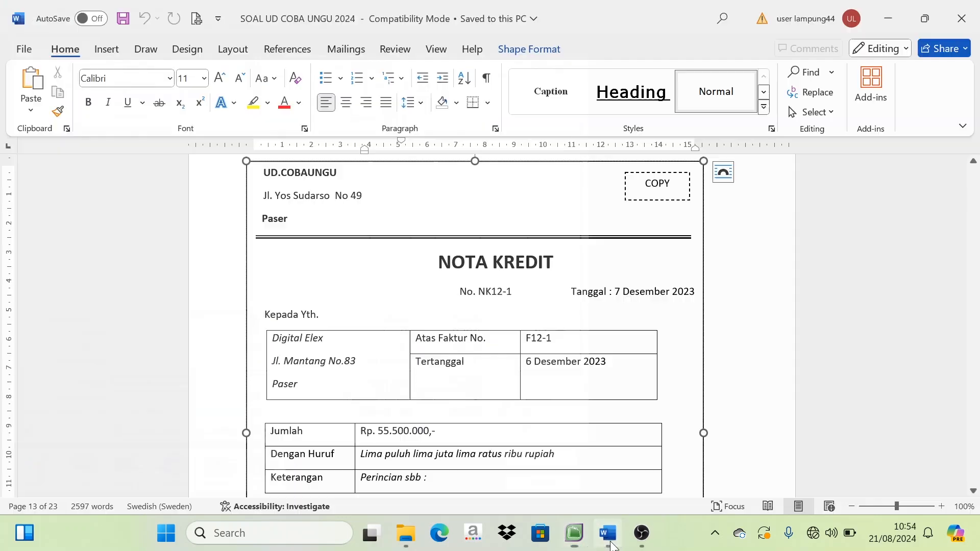
Copy the number NK12-1 from the Word credit note into the MYOB sale's invoice number.
left_click(608, 533)
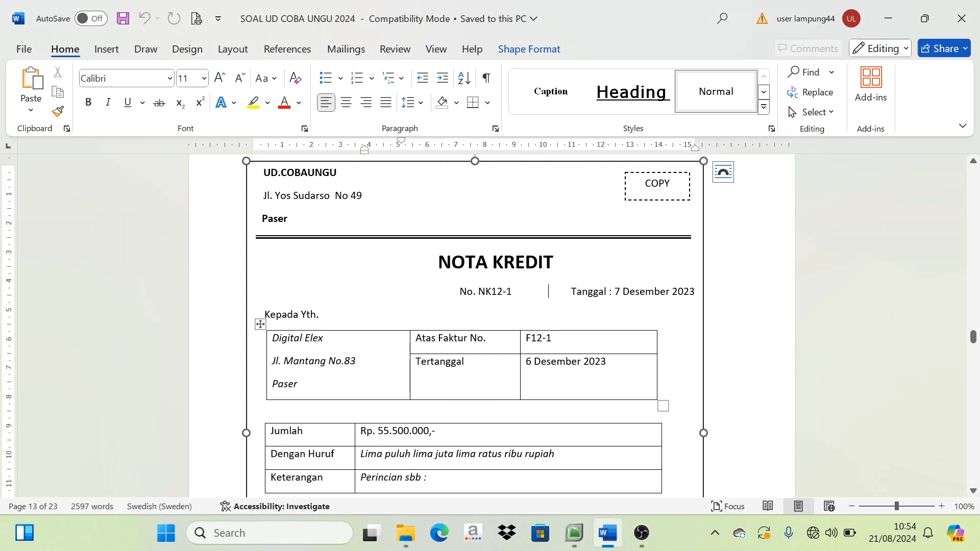
left_click_drag(512, 292, 489, 291)
key("ctrl+c")
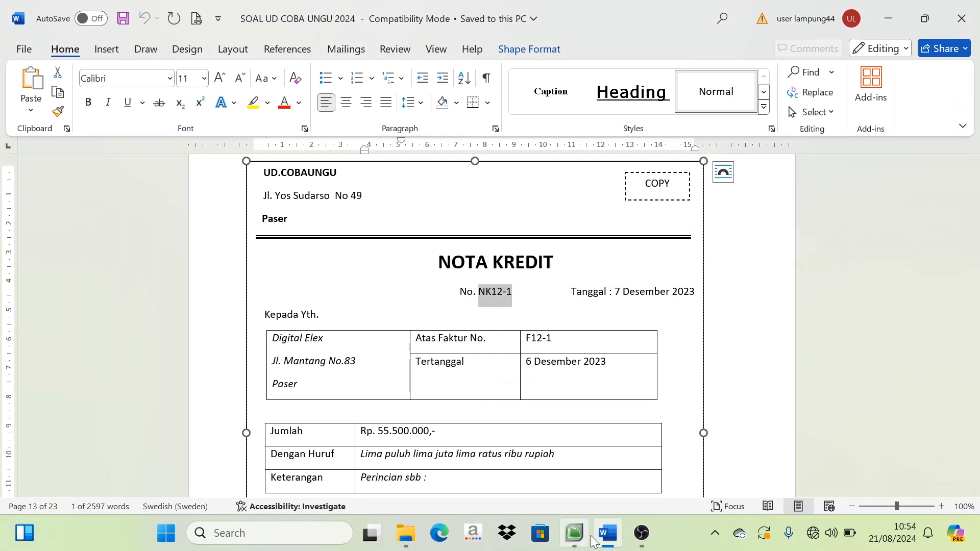
left_click(575, 530)
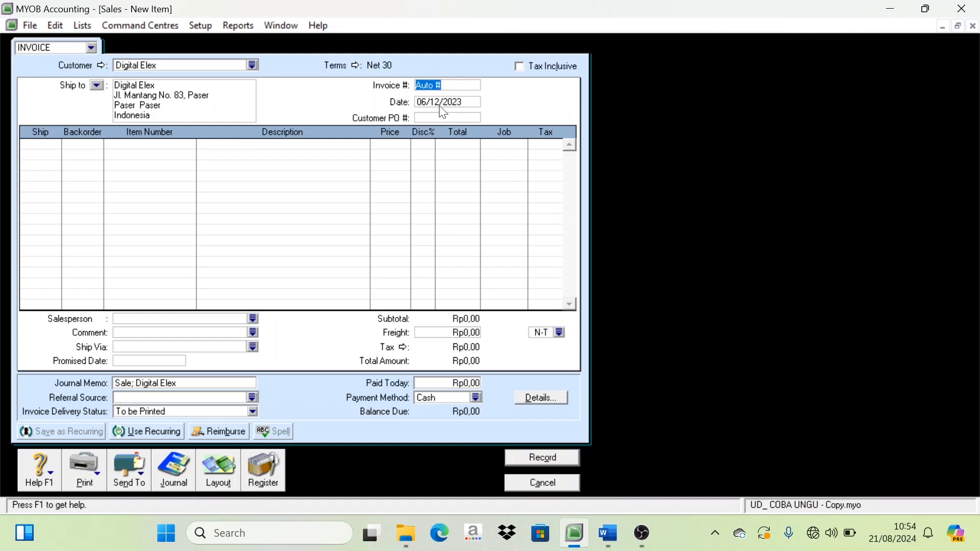
key("ctrl+v")
Check the date on the Word credit note and set the MYOB sale's date to 7/12/2023.
left_click(607, 533)
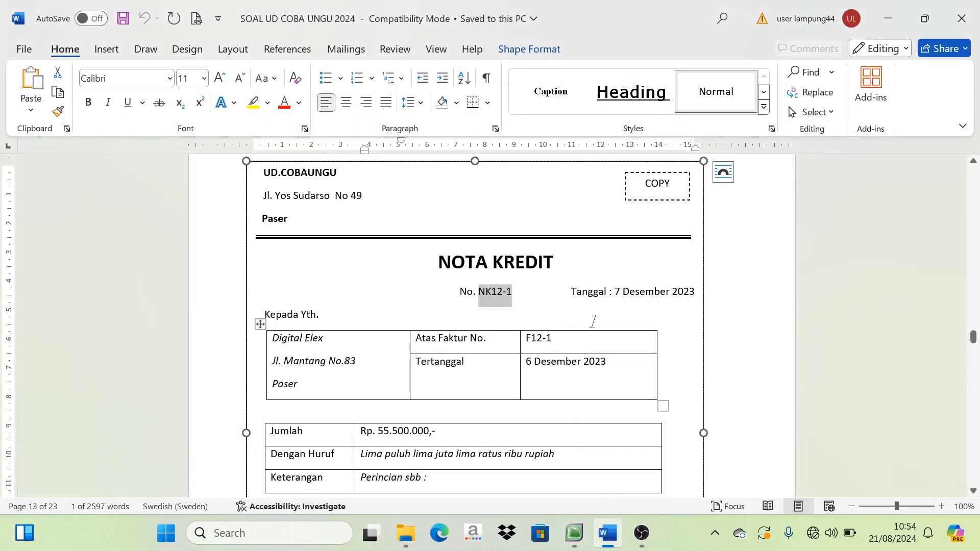
left_click(575, 532)
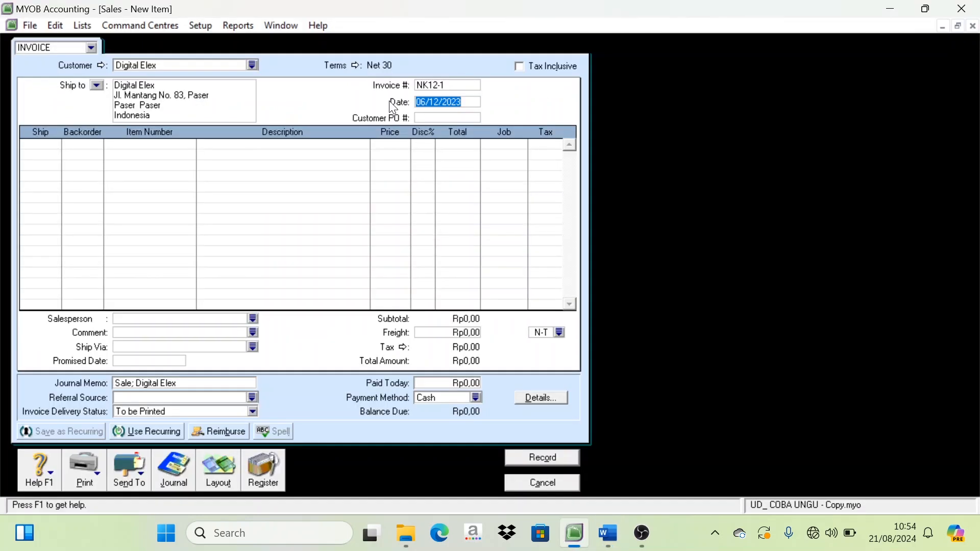
type("7/12/2023")
Check the returned items in the Word credit note and enter the sale's first line with ship quantity -2 of item HPP-14, HP Pavilion 14.
left_click(40, 145)
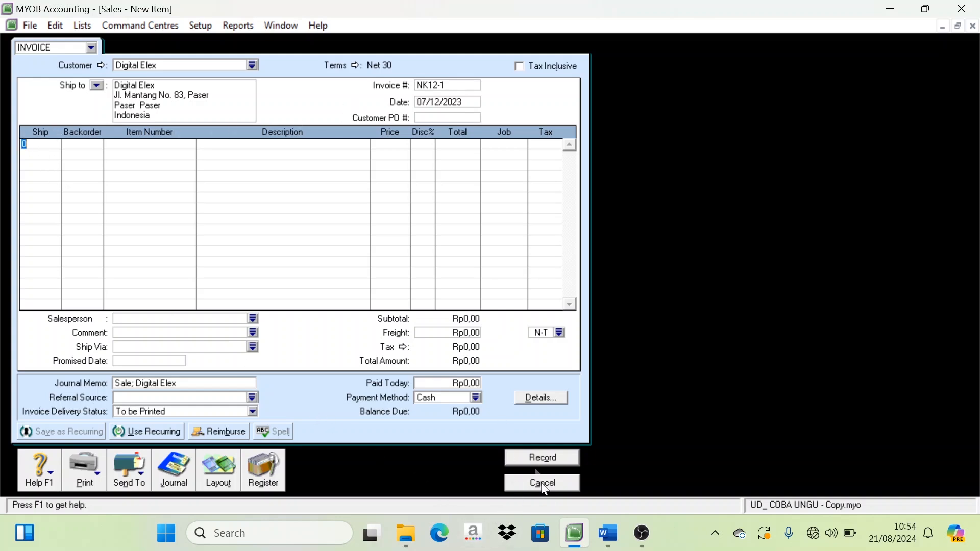
left_click(608, 534)
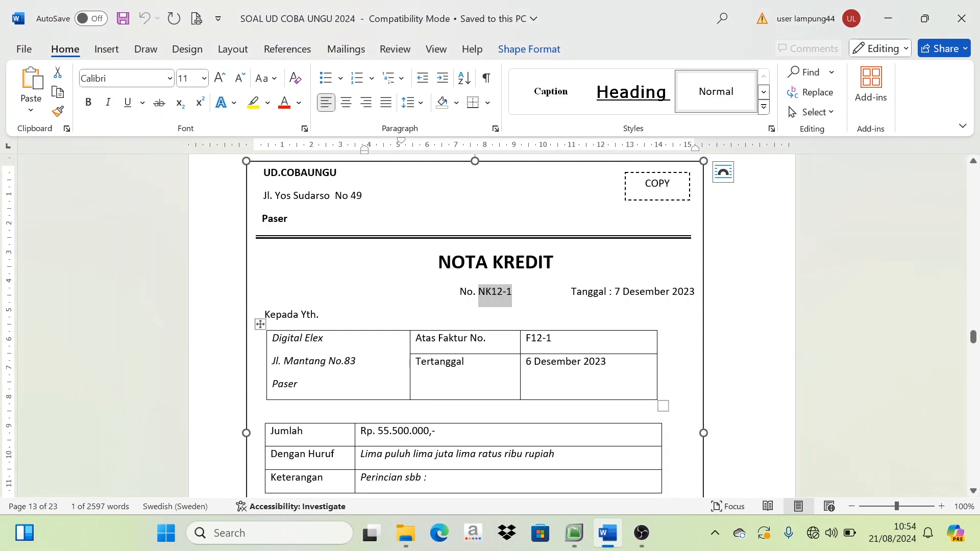
scroll(425, 401, "down", 6)
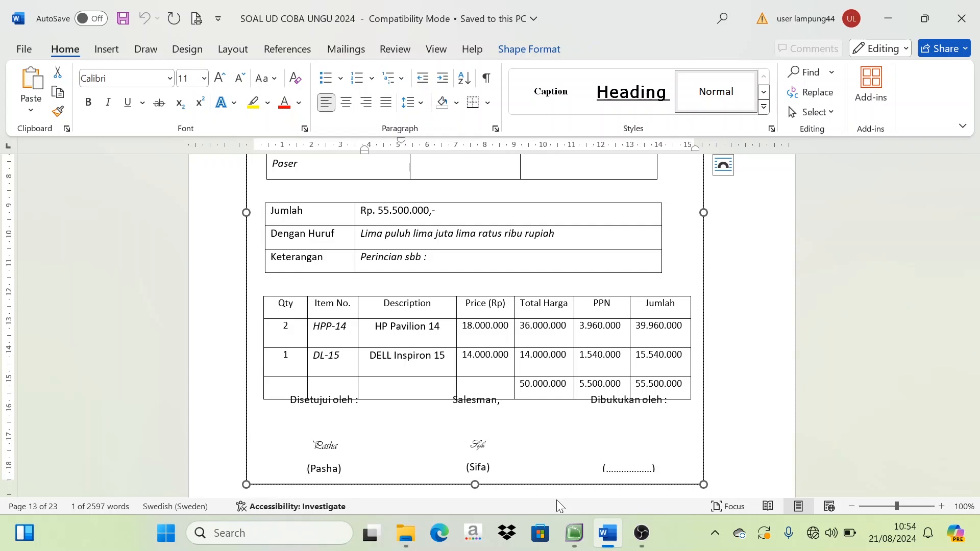
left_click(575, 532)
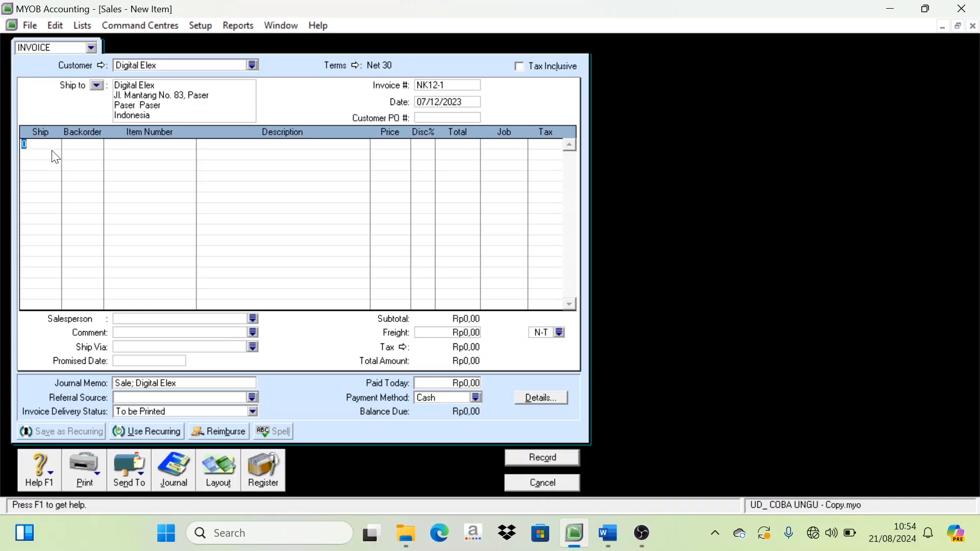
type("1")
key("Tab")
key("Tab")
key("Tab")
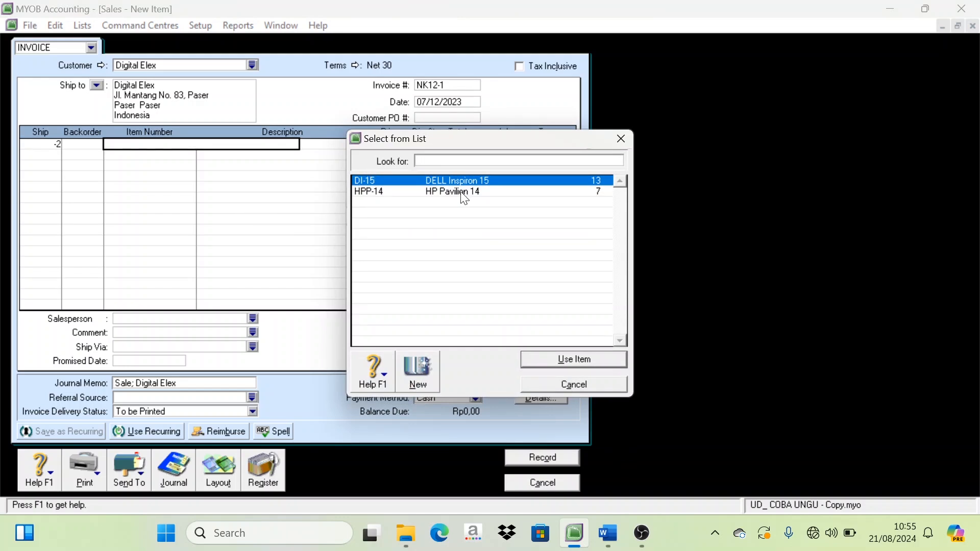
left_click(460, 191)
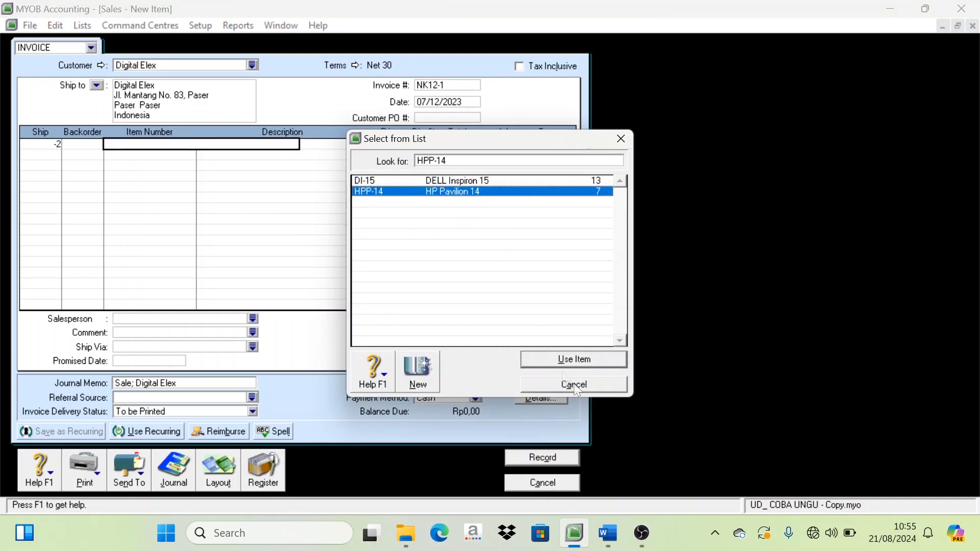
left_click(588, 364)
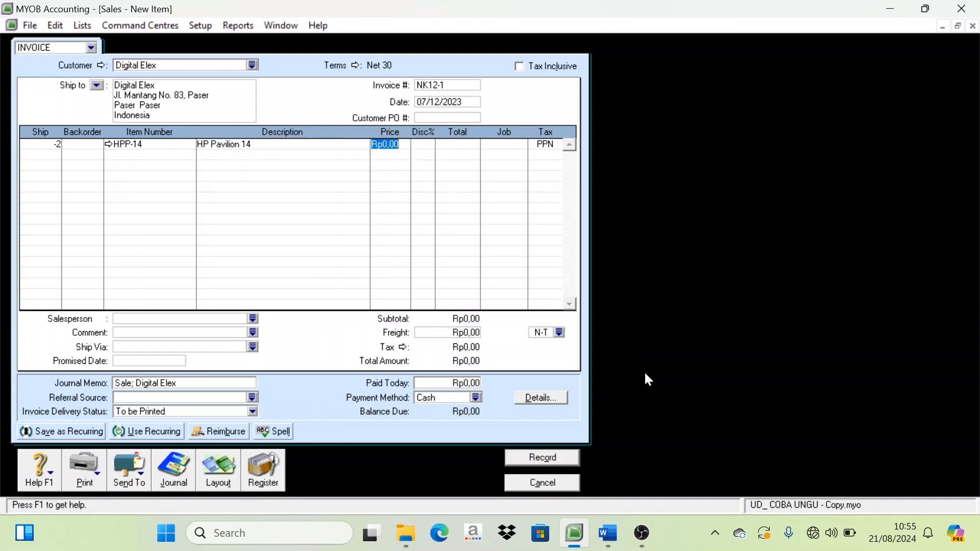
Check the HP Pavilion 14 price in the Word credit note and set the MYOB line's price to 18000000.
left_click(608, 533)
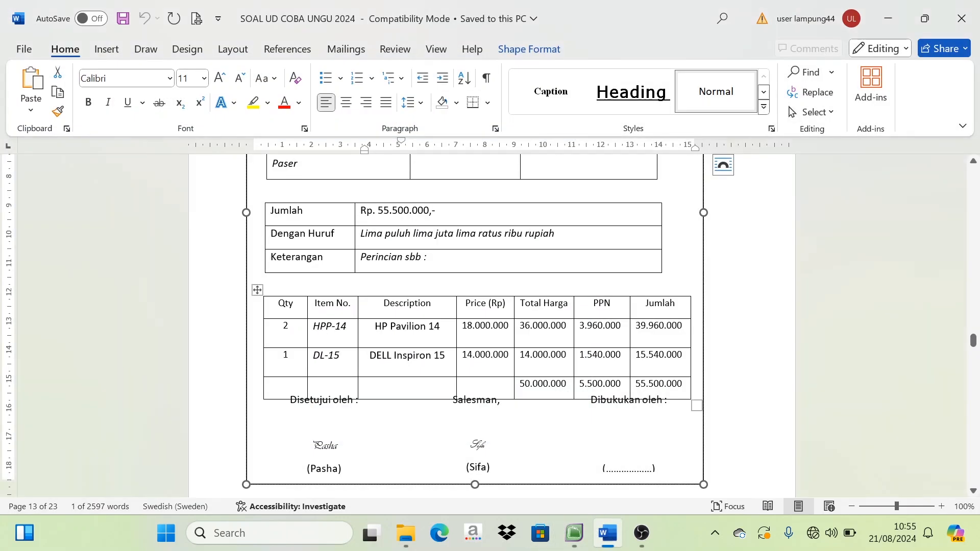
left_click(457, 327)
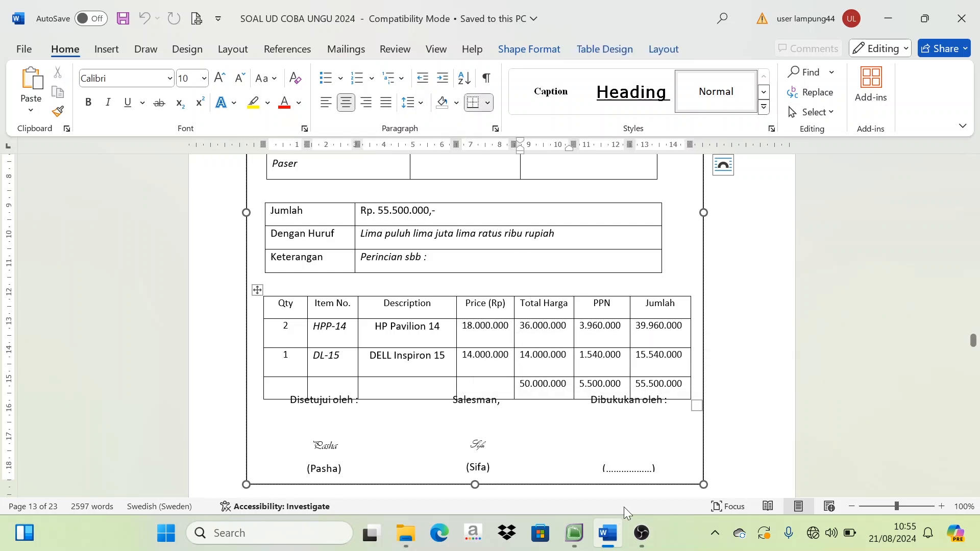
left_click(574, 533)
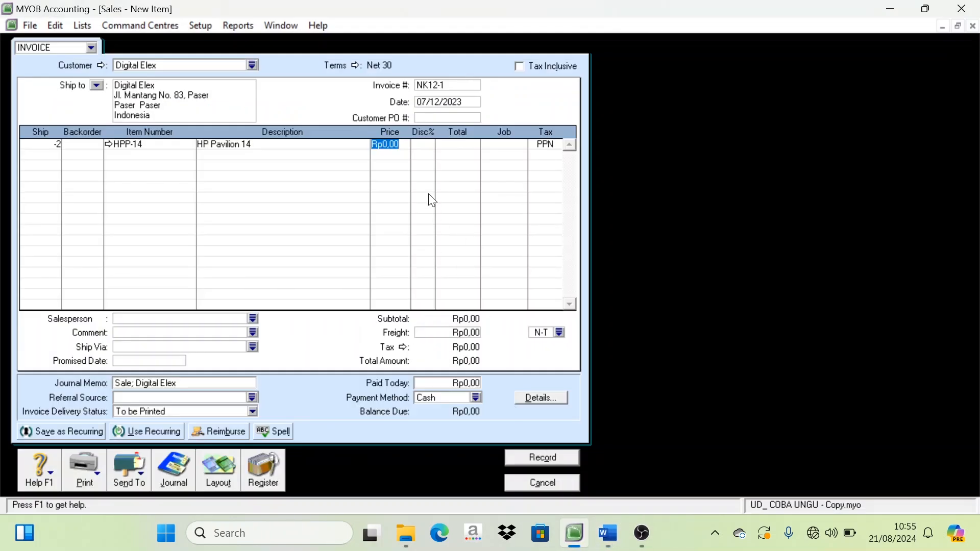
type("18000000")
key("Tab")
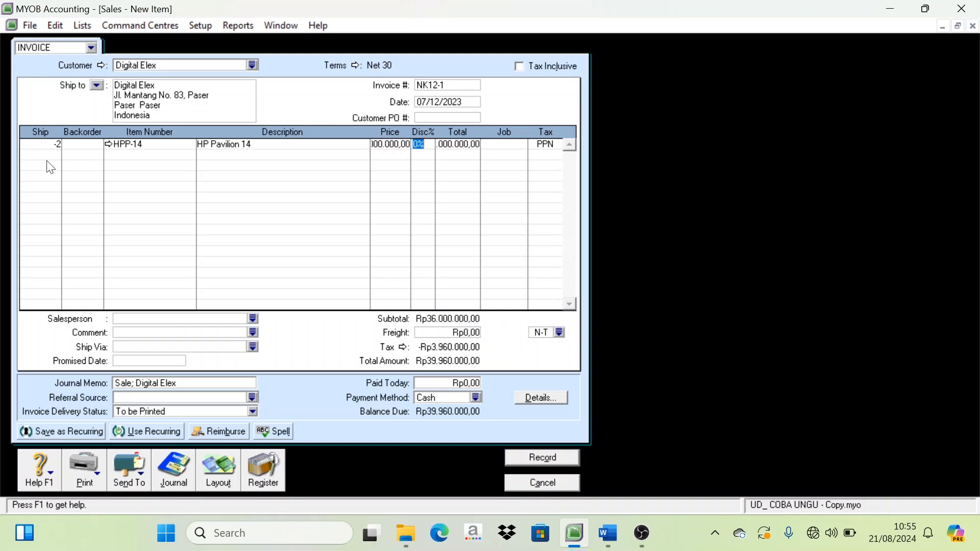
Check the next item in the Word credit note and add a second sale line with ship quantity -1 of item DI-15, DELL Inspiron 15.
left_click(49, 160)
left_click(600, 540)
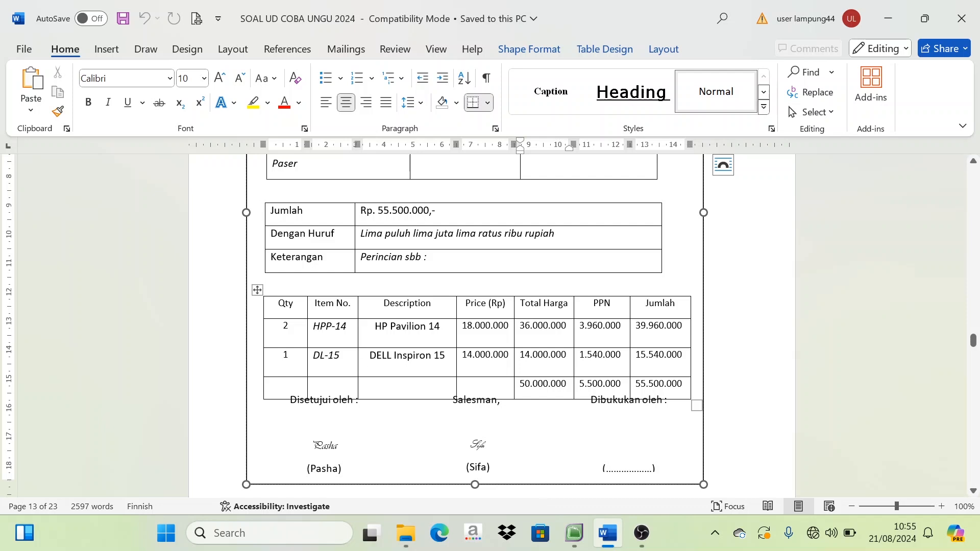
left_click(574, 533)
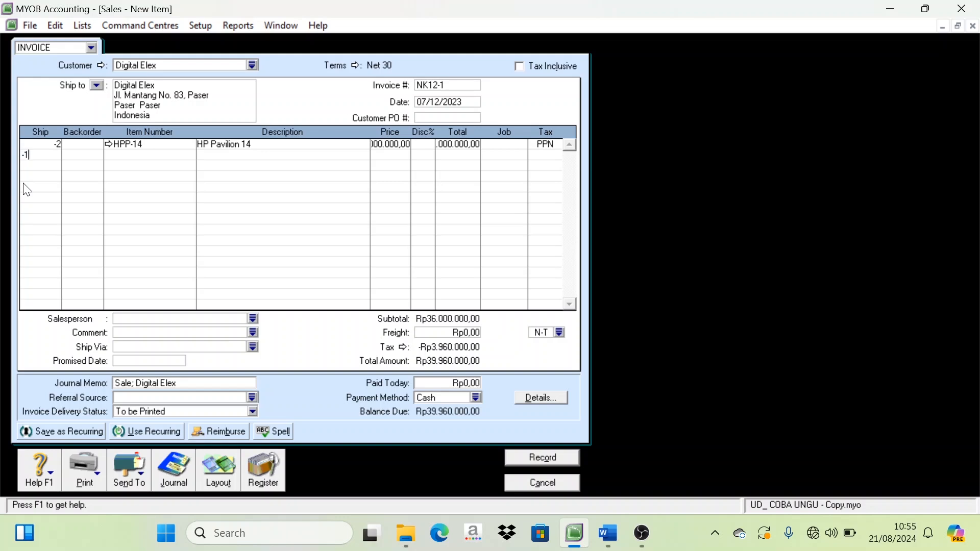
key("Tab")
key("Tab")
key("Tab")
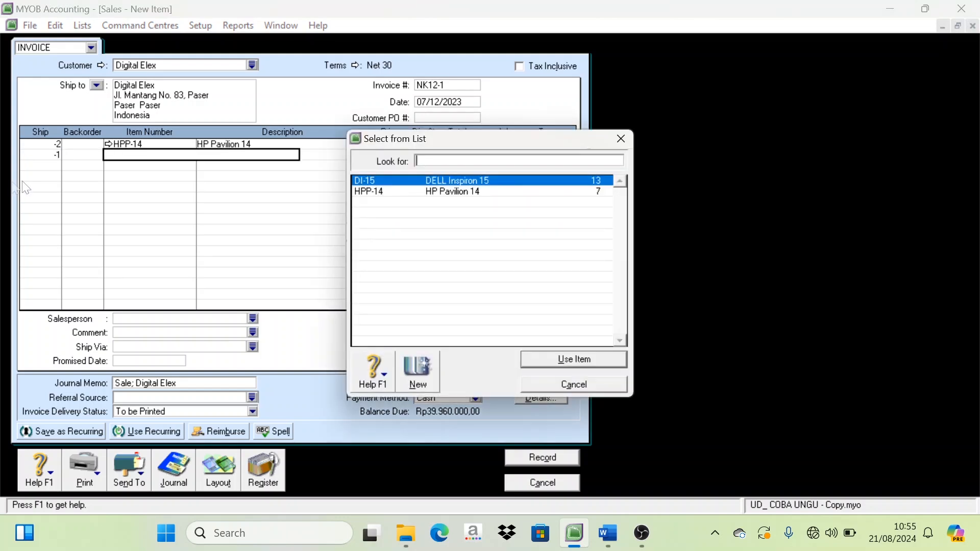
left_click(442, 191)
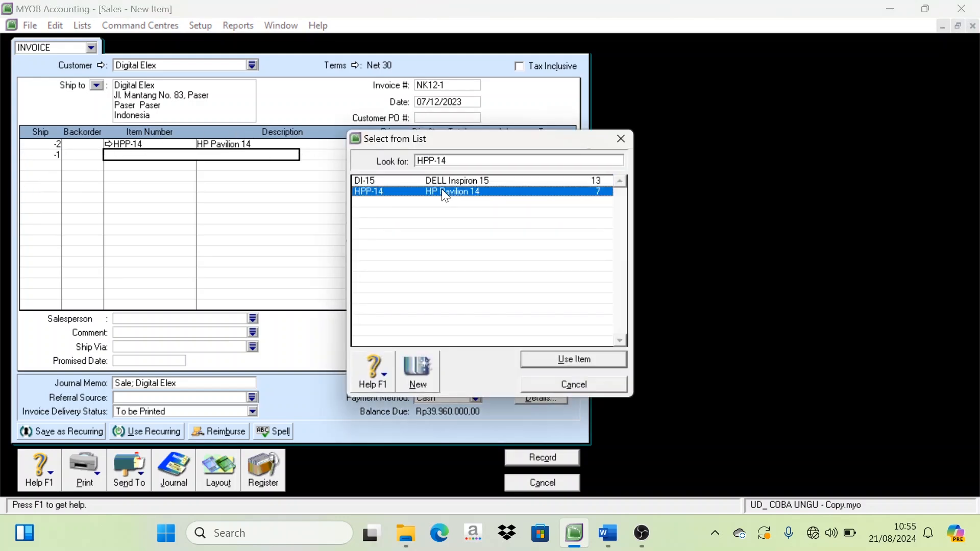
left_click(448, 181)
left_click(574, 360)
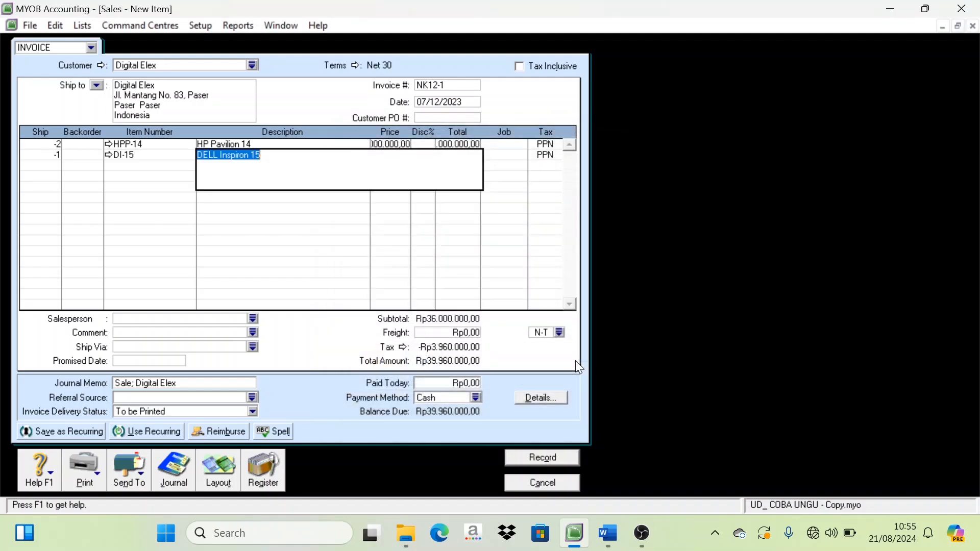
key("Tab")
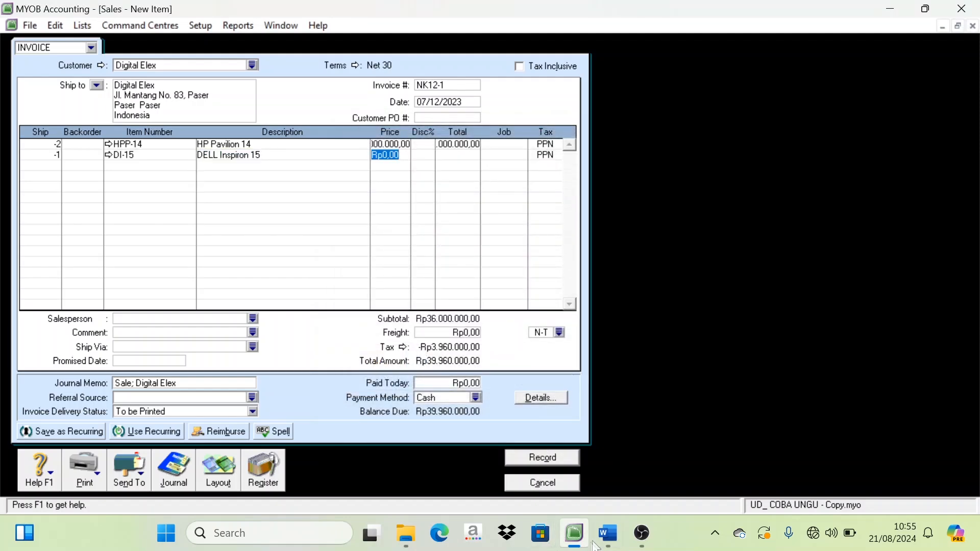
Set the DELL Inspiron 15 line's price to 14000000 as on the Word credit note, and compare the sale's totals with the note.
left_click(608, 534)
left_click(574, 533)
type("14000000")
key("Tab")
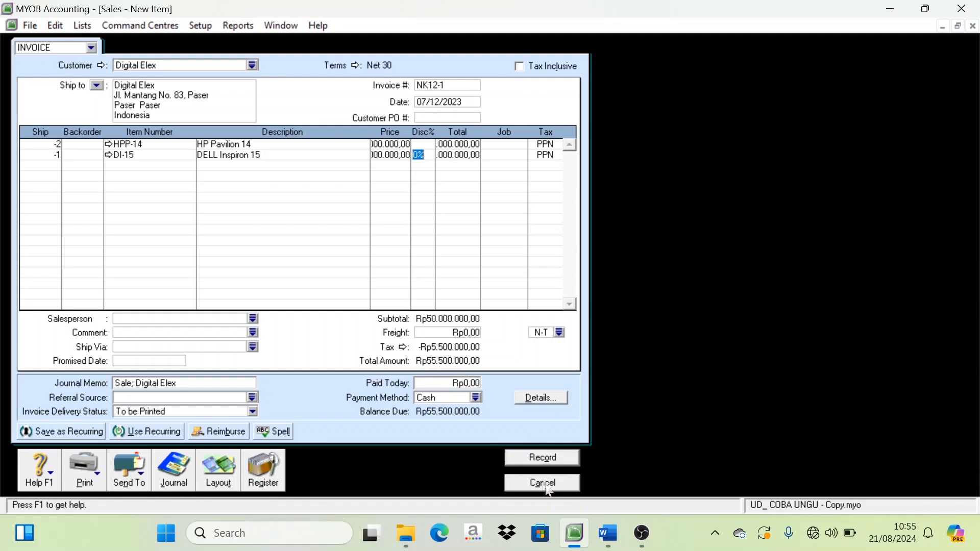
left_click(608, 534)
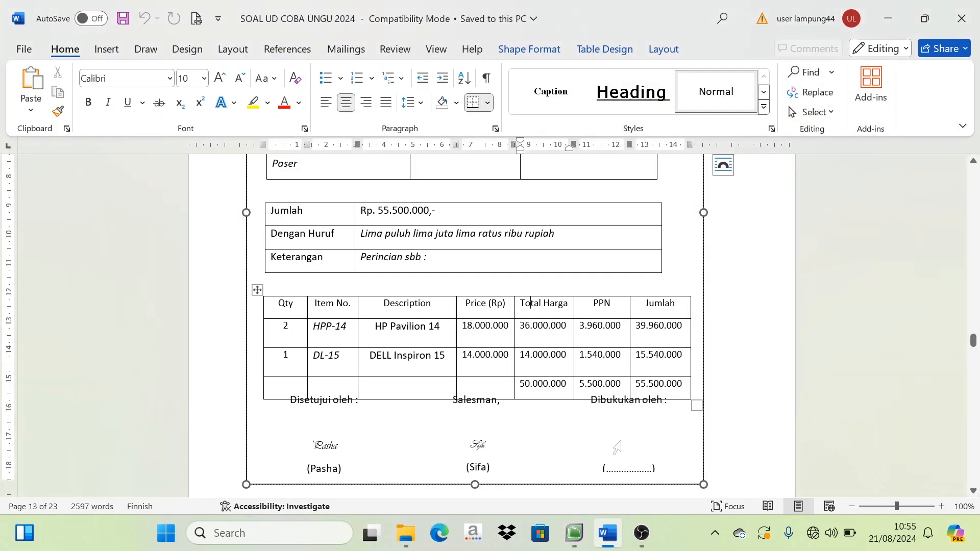
left_click(575, 531)
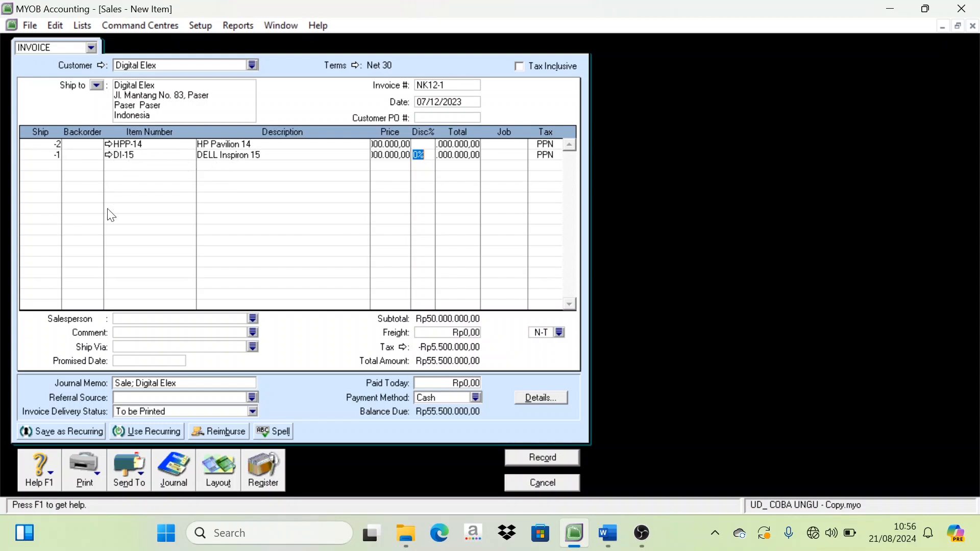
Change the HP Pavilion 14 item's income account for tracking sales to 4-1200 Sales Retur and return to the sale.
left_click(110, 146)
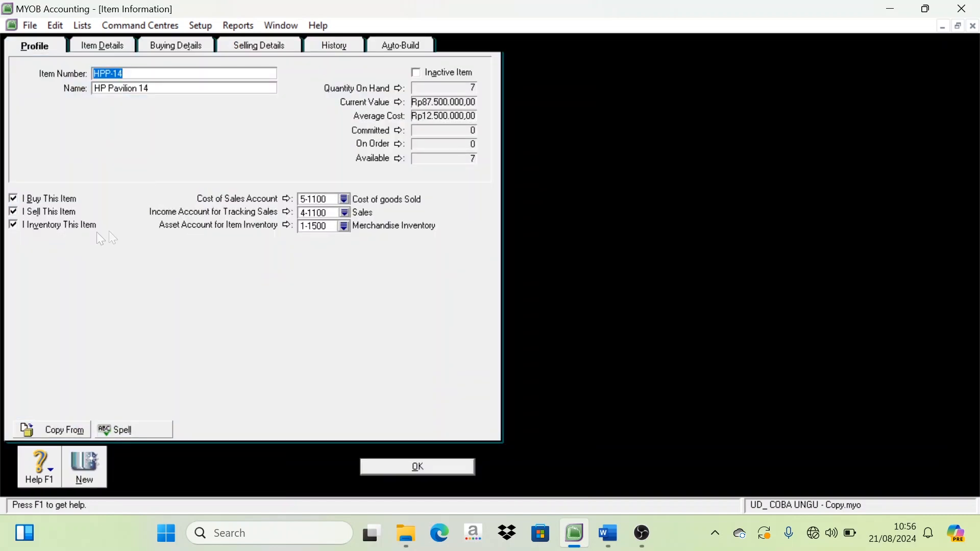
left_click(344, 213)
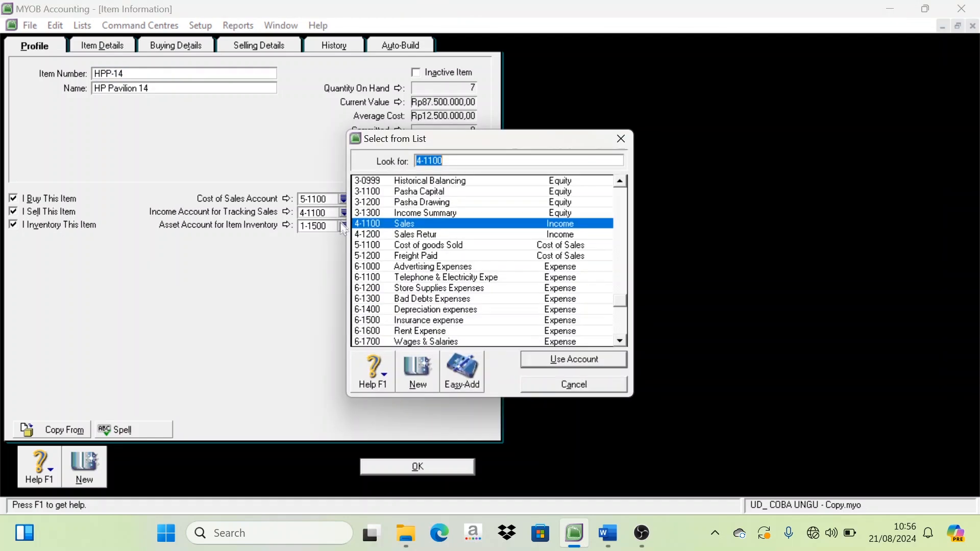
left_click(418, 233)
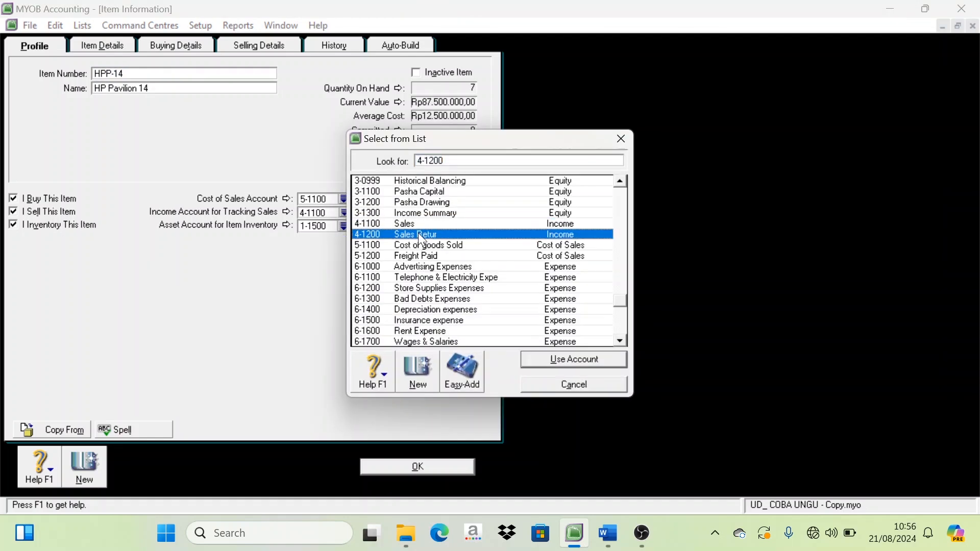
left_click(594, 360)
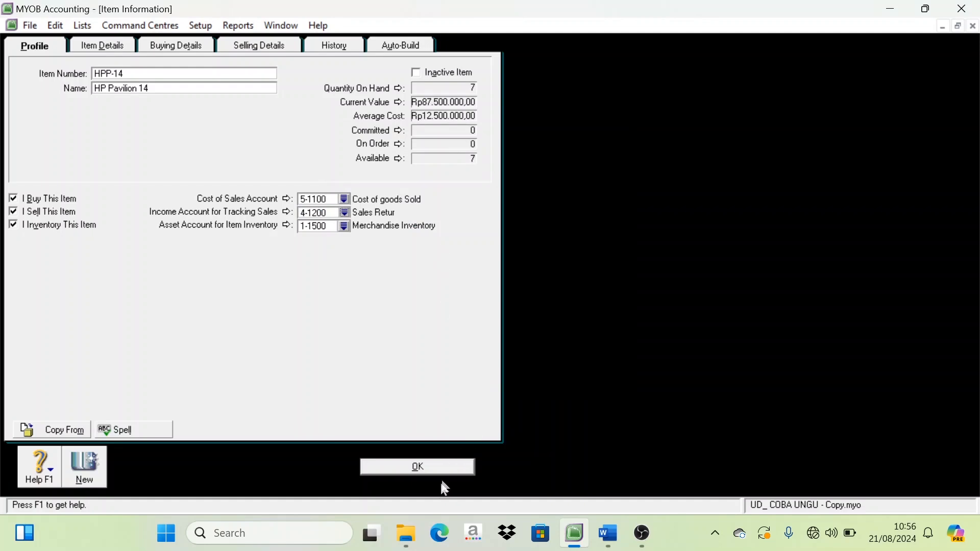
left_click(429, 466)
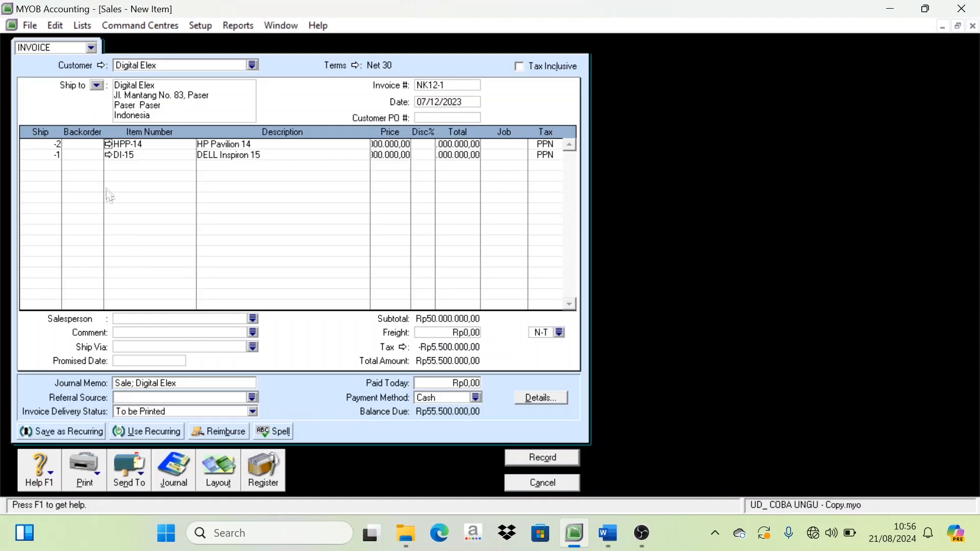
Change the DELL Inspiron 15 item's income account for tracking sales to 4-1200 Sales Retur and return to the sale.
left_click(108, 153)
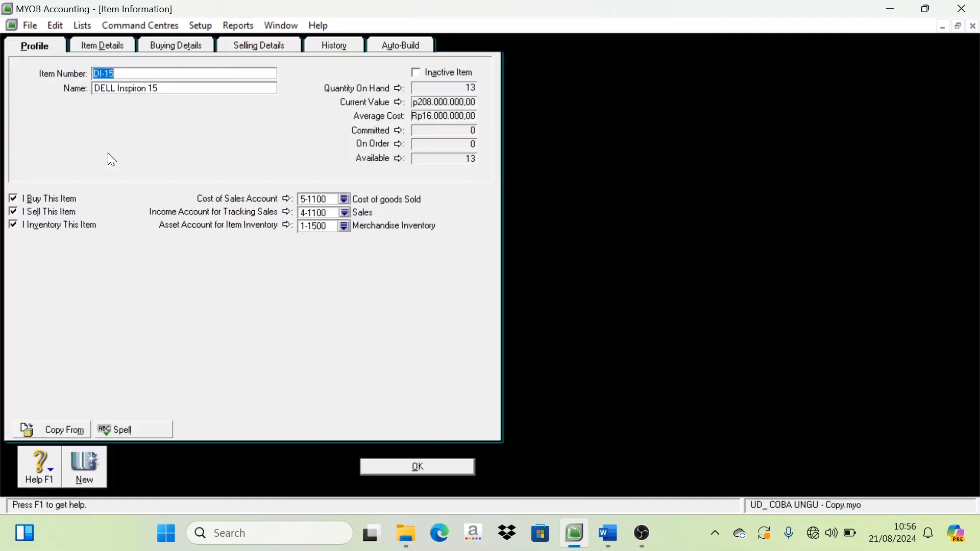
left_click(346, 212)
key("Down")
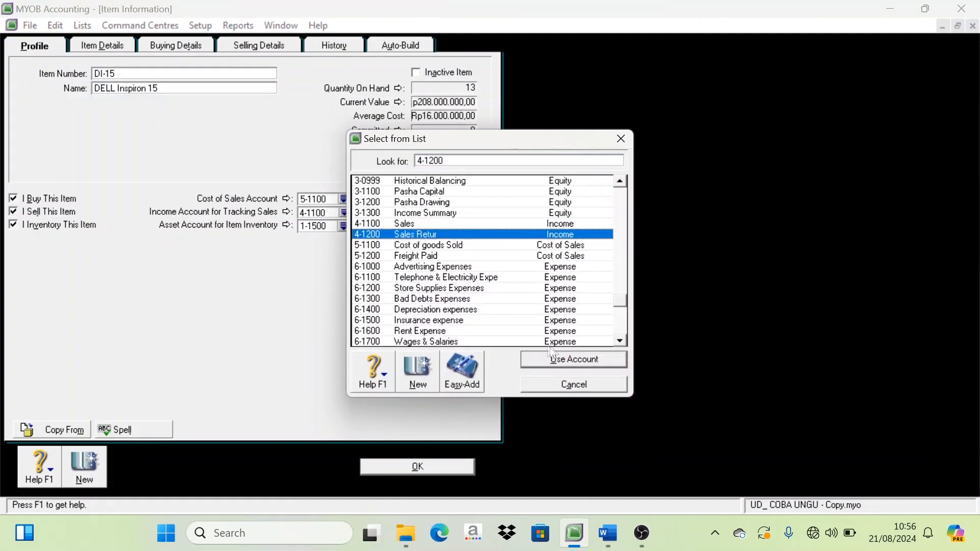
left_click(577, 358)
left_click(425, 465)
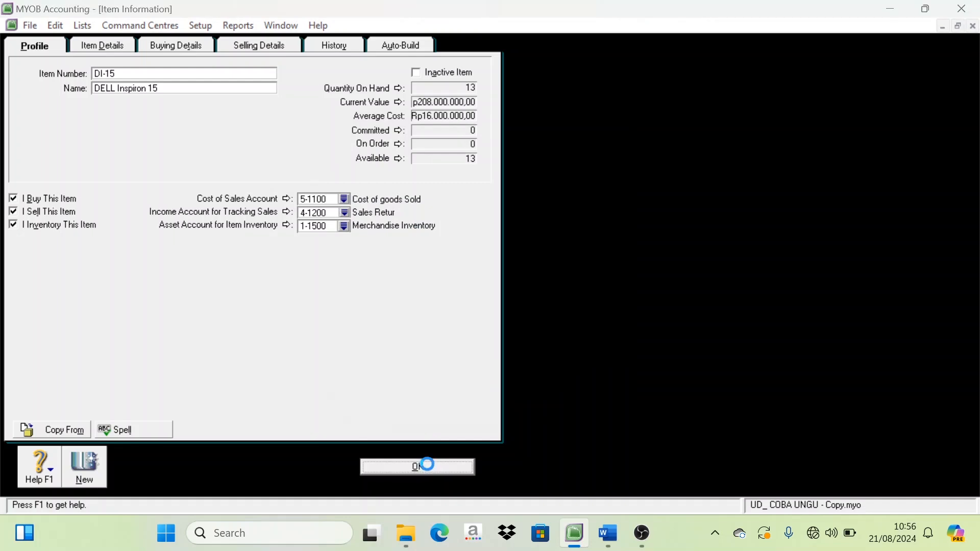
left_click(590, 283)
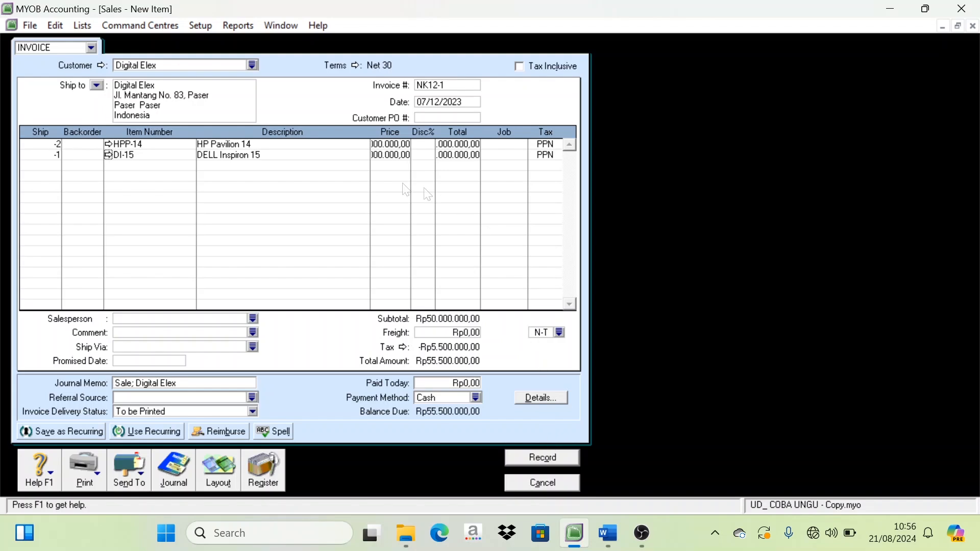
Check the HP Pavilion 14 item's income account, then record the NK12-1 sale, ignoring all spelling flags on "Inspiron".
left_click(107, 145)
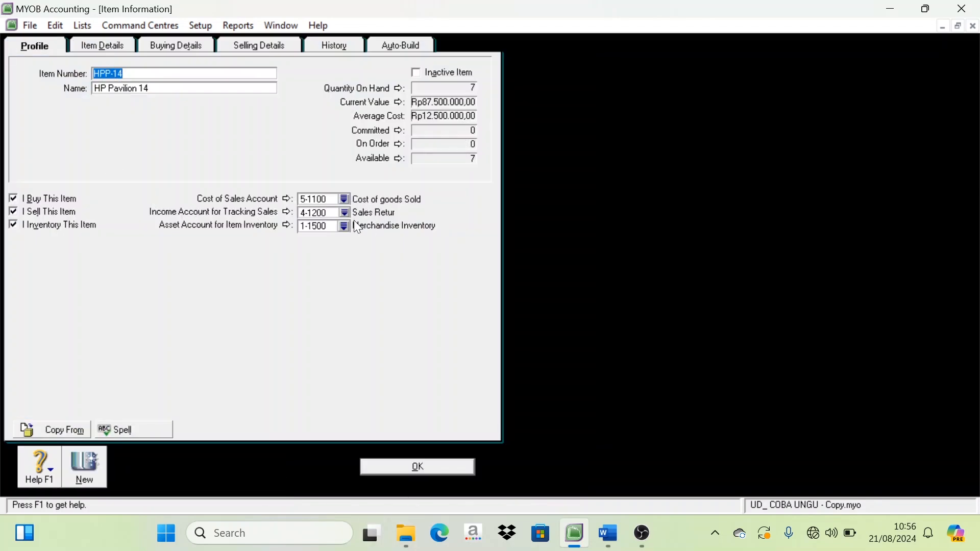
left_click(451, 469)
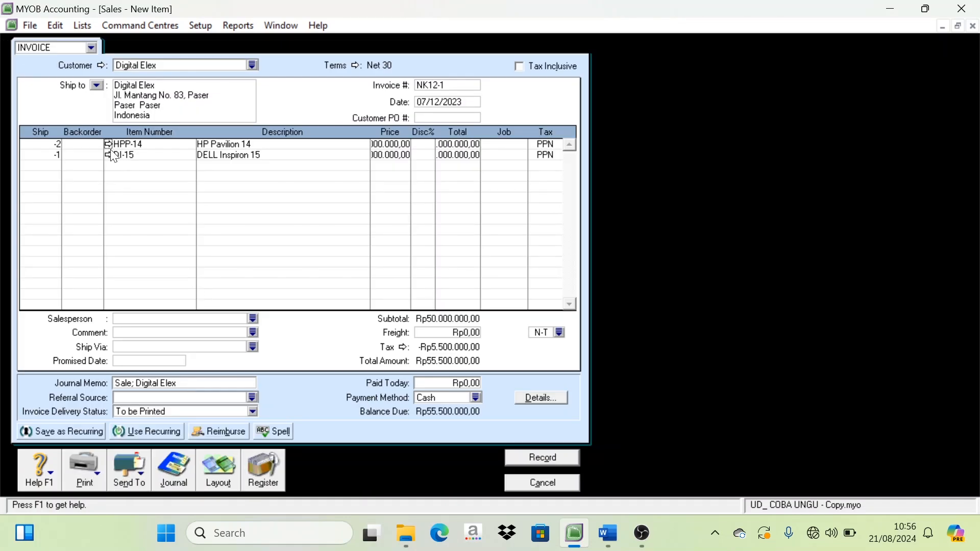
left_click(550, 462)
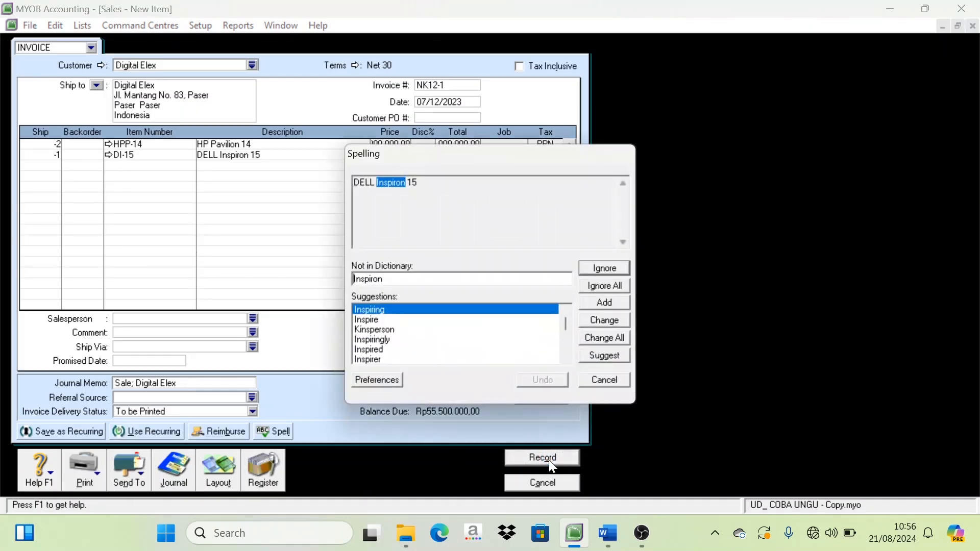
left_click(609, 285)
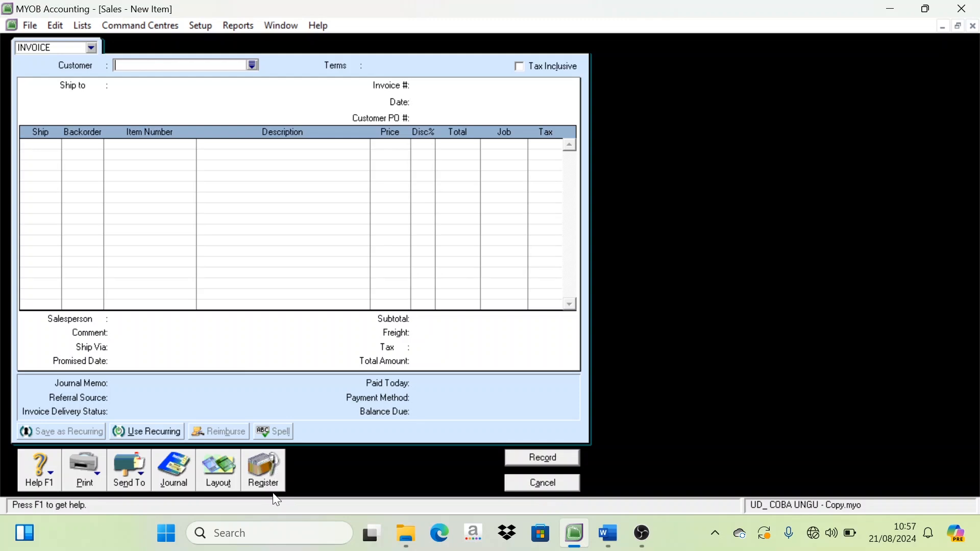
Open the Sales Register and list all customers' sales dated from 06/12/2023.
left_click(268, 471)
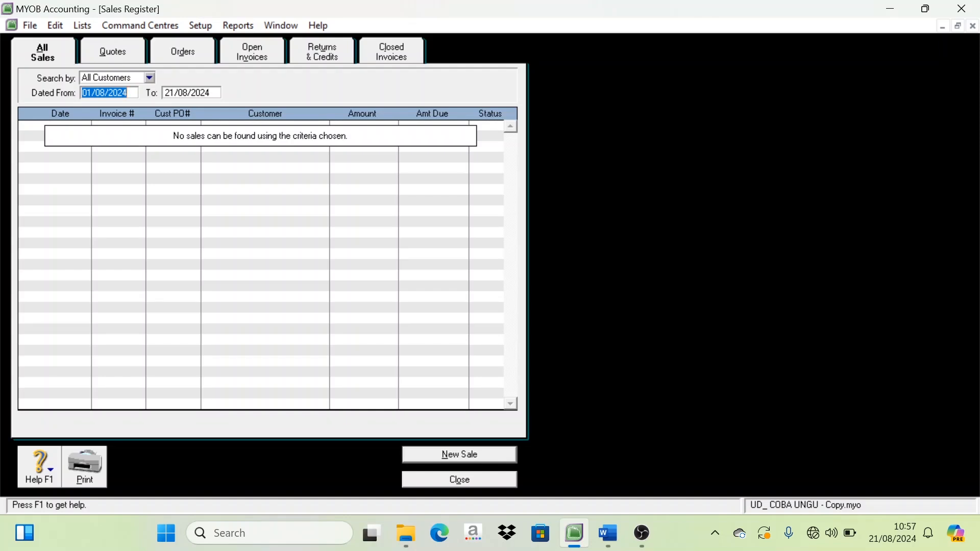
left_click(128, 93)
left_click_drag(128, 93, 82, 92)
type("7")
type("/12/2023")
key("Tab")
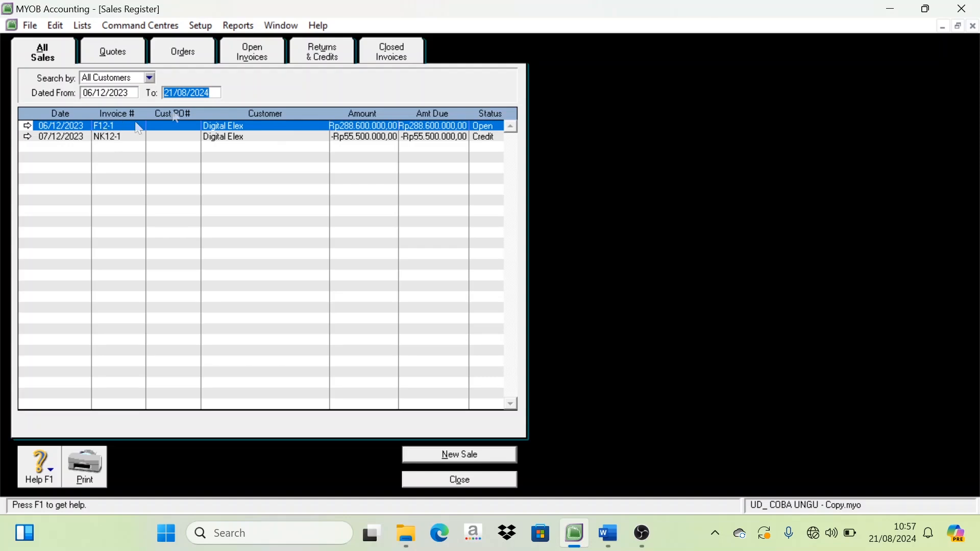
Review the register's returns and credits against all sales, and start applying the NK12-1 credit to a sale.
left_click(320, 57)
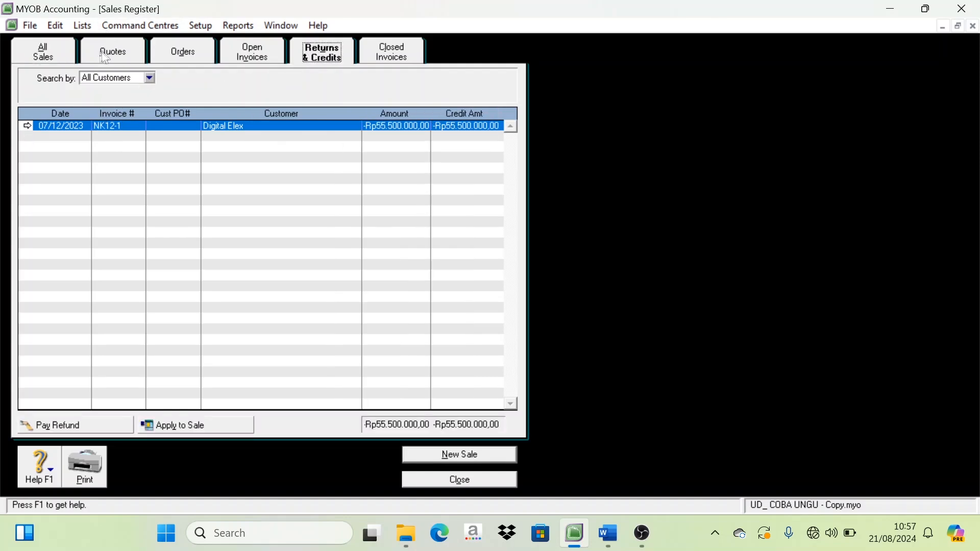
left_click(46, 56)
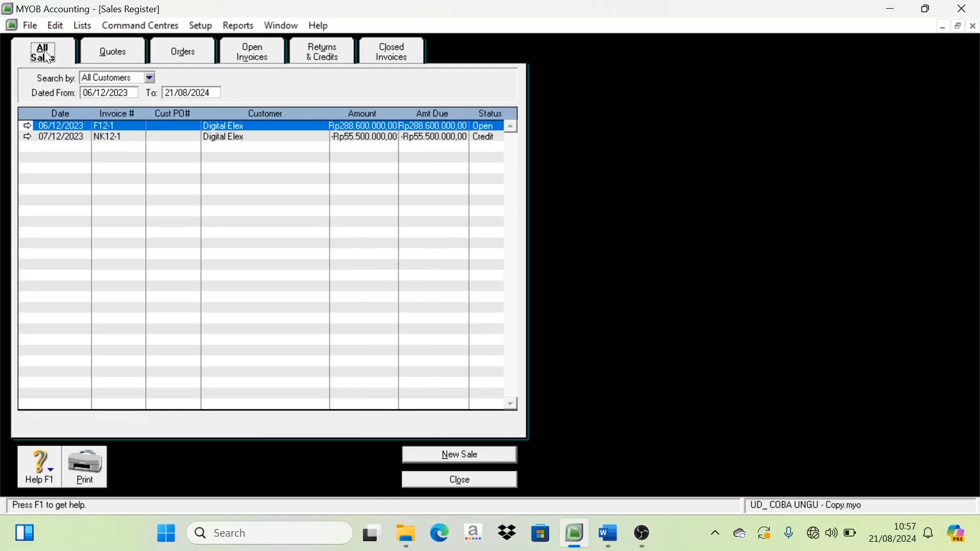
left_click(331, 56)
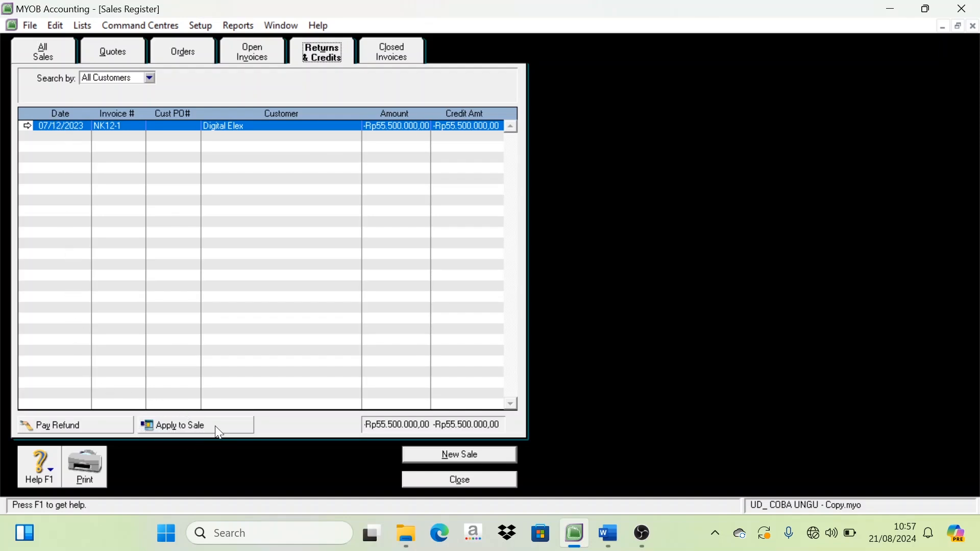
left_click(187, 427)
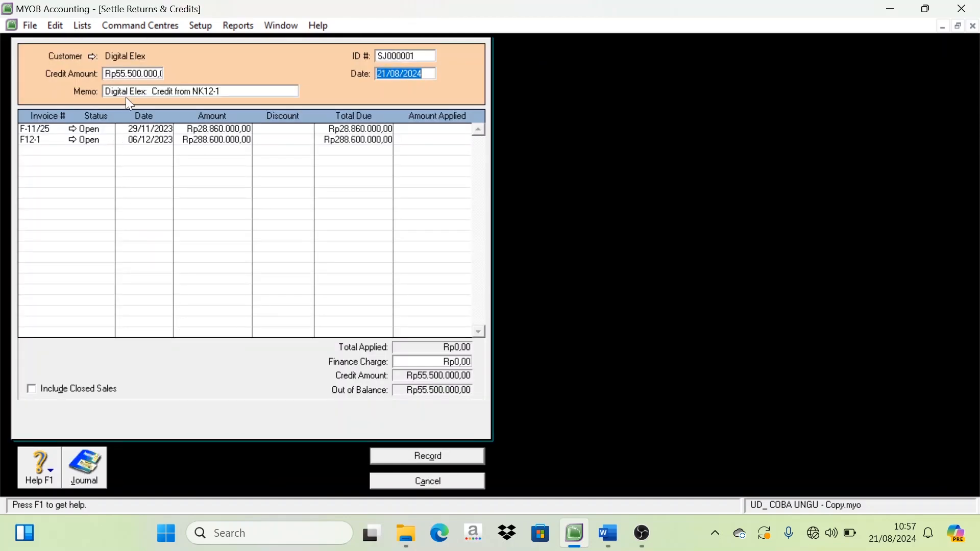
Look up the credit note number in Word and set the credit settlement's ID to NK12-1 and its date to 7/12/2023.
left_click(396, 58)
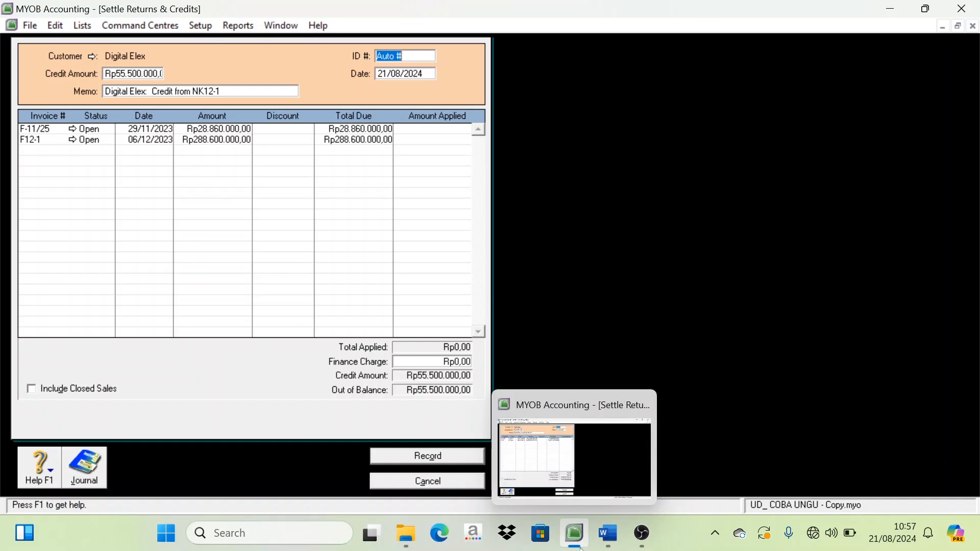
left_click(607, 534)
scroll(610, 448, "up", 5)
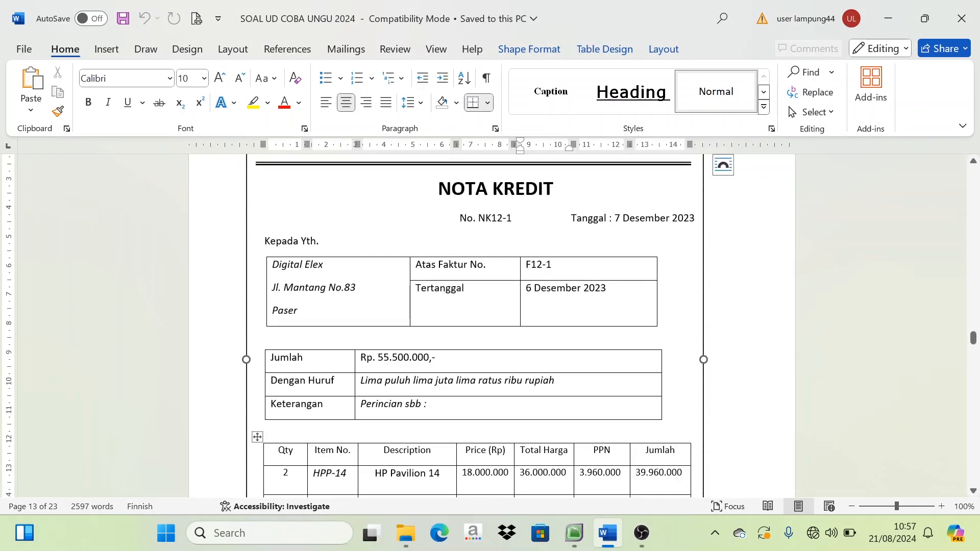
left_click_drag(512, 224, 474, 227)
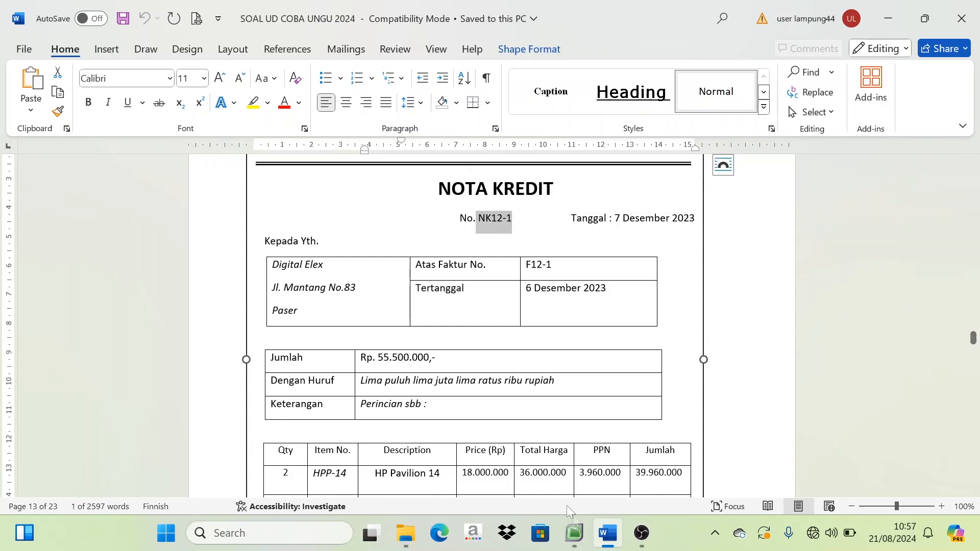
left_click(574, 534)
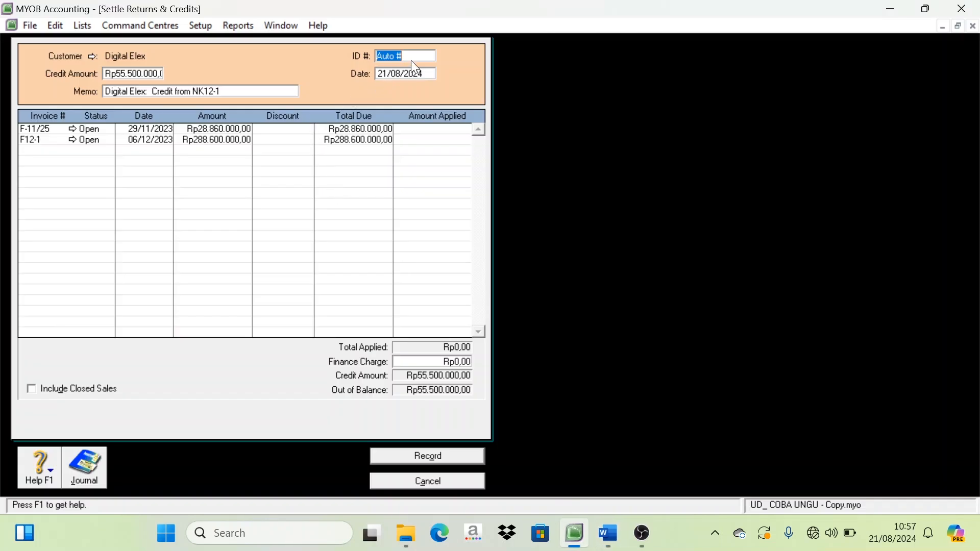
type("NK12-1")
key("Tab")
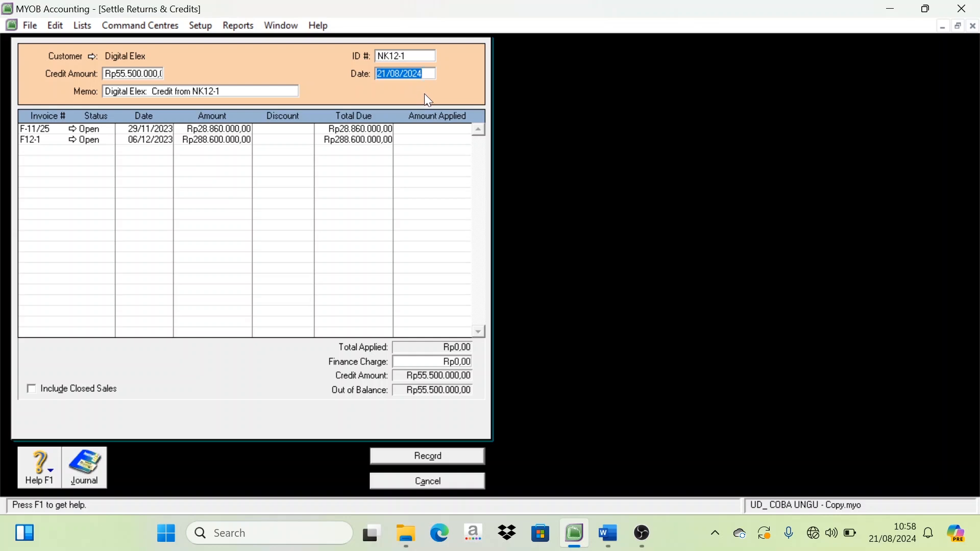
type("7/12/20")
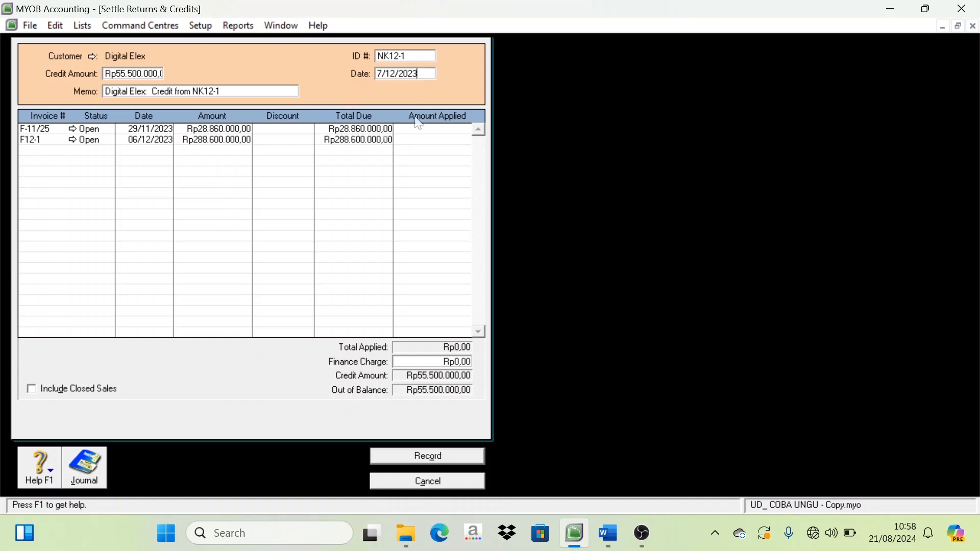
Check the related invoice in Word, apply Rp55.500.000 of credit to invoice F12-1, record the settlement and close the sales windows.
left_click(613, 537)
scroll(398, 237, "down", 15)
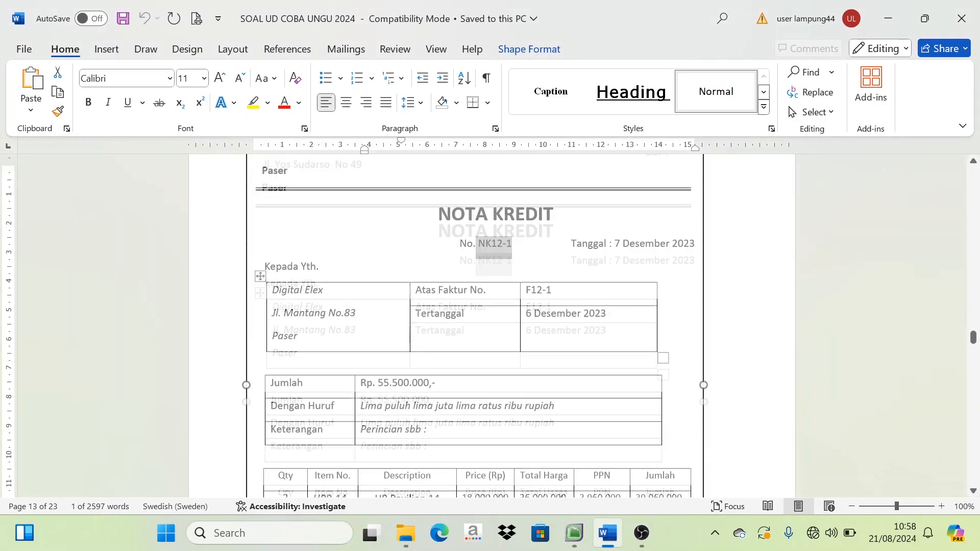
scroll(398, 237, "up", 3)
scroll(398, 237, "down", 10)
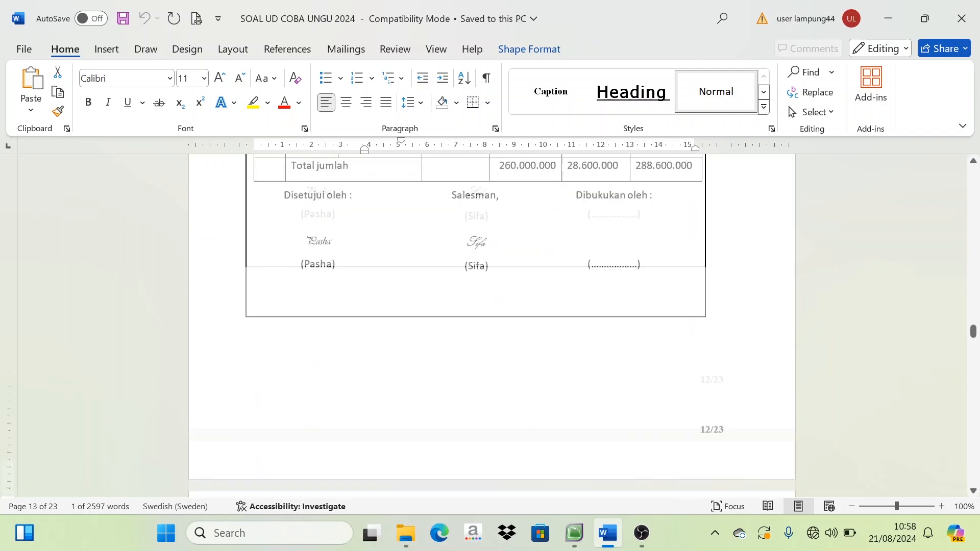
left_click(574, 533)
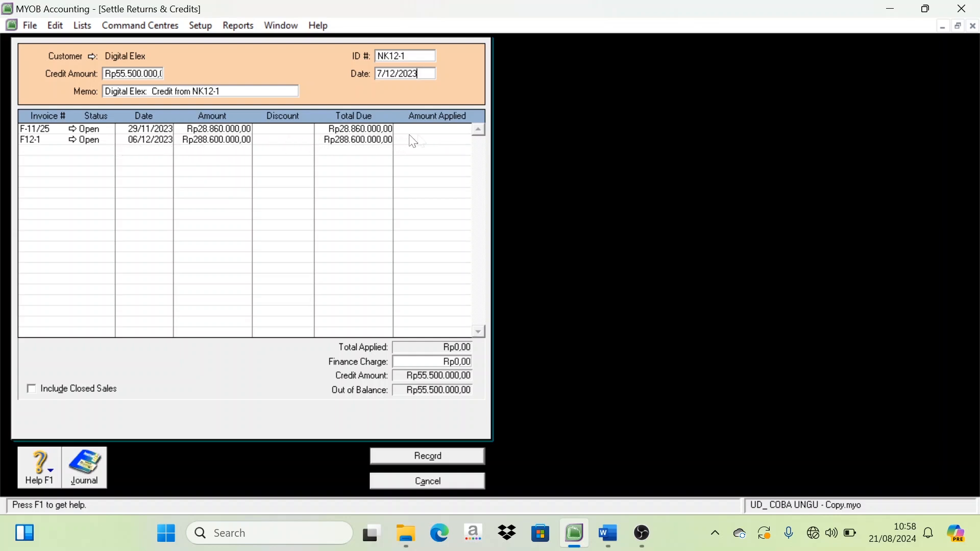
left_click(445, 140)
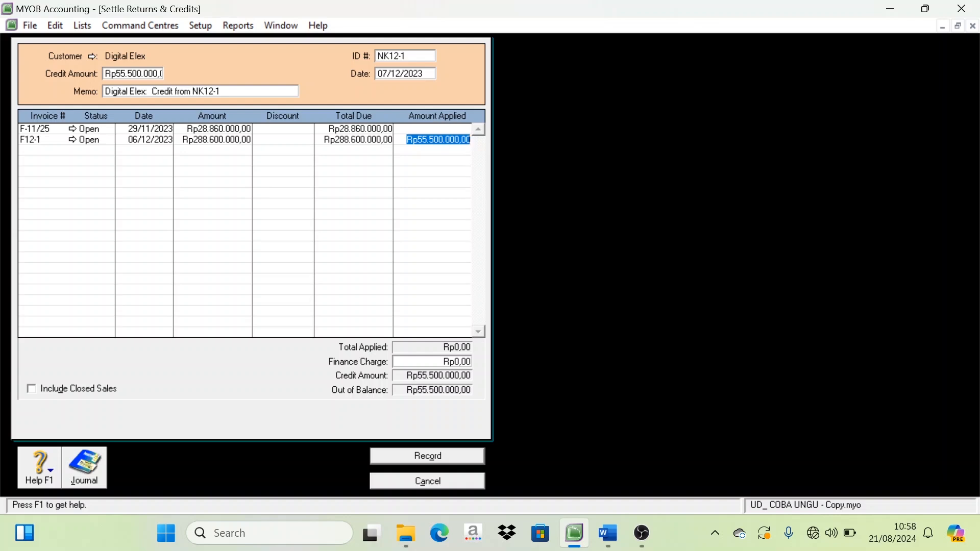
key("Tab")
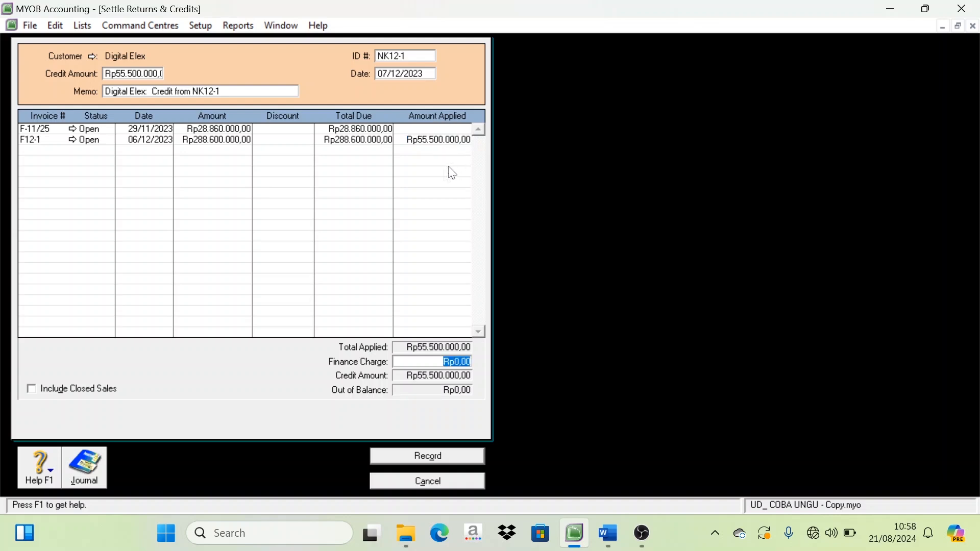
left_click(458, 459)
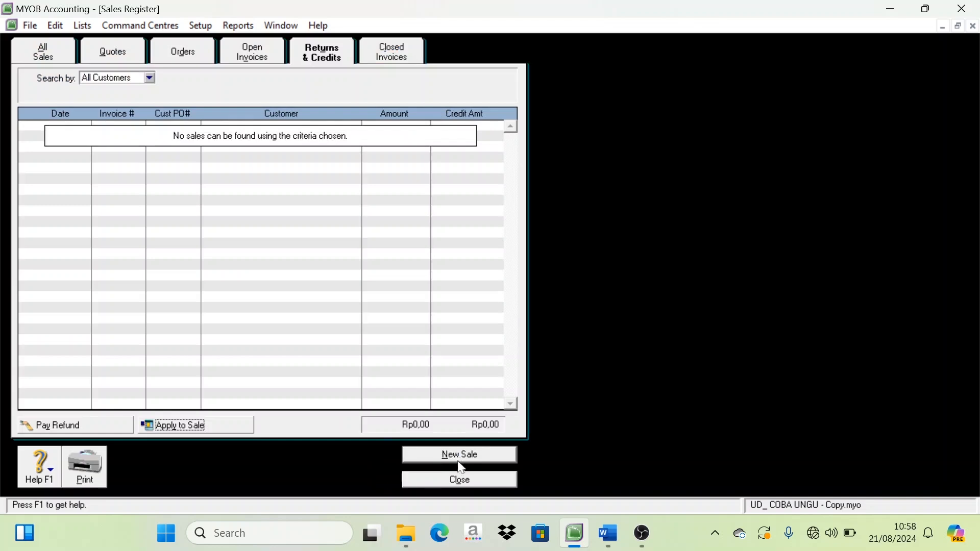
left_click(463, 476)
left_click(540, 482)
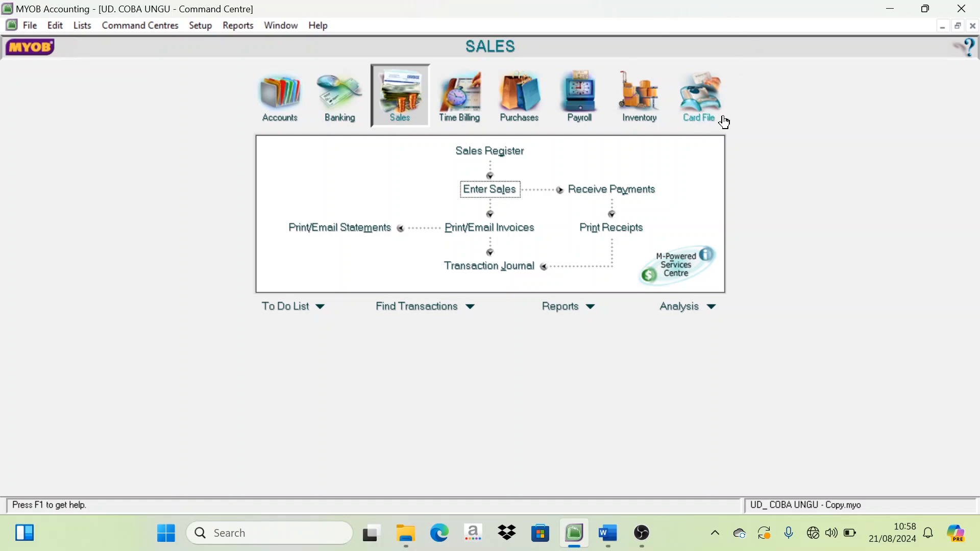
From the inventory items list, set item DI-15's income account for tracking sales to 4-1100 Sales and save, ignoring all spelling flags.
left_click(651, 116)
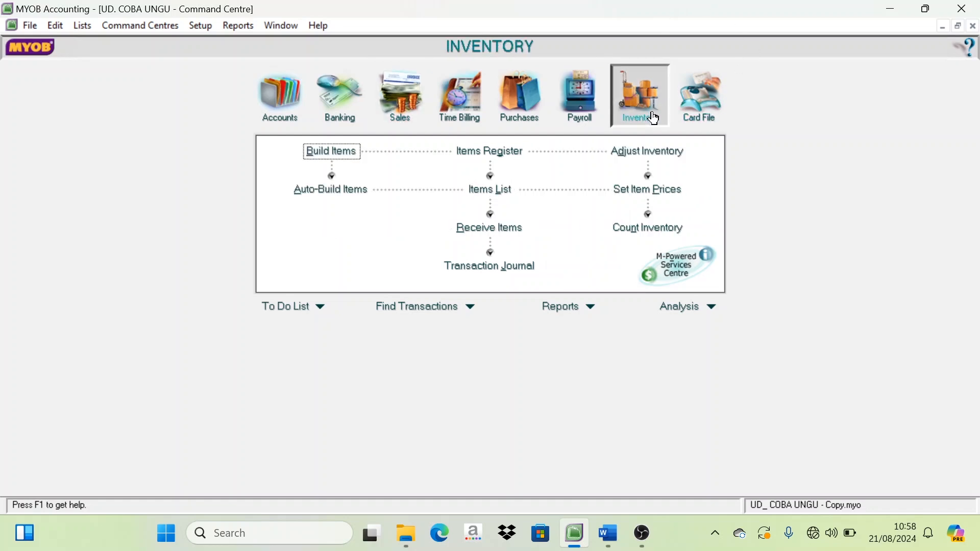
left_click(498, 196)
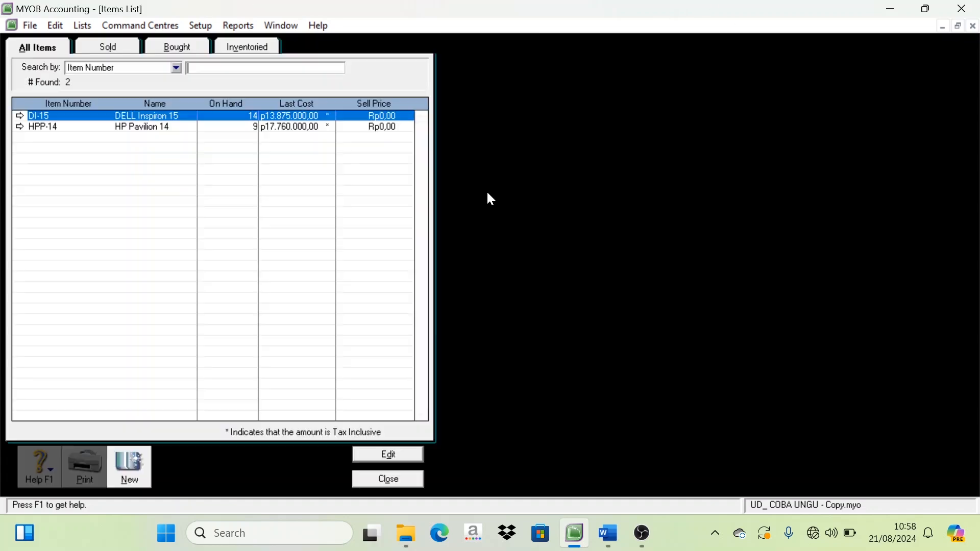
left_click(20, 115)
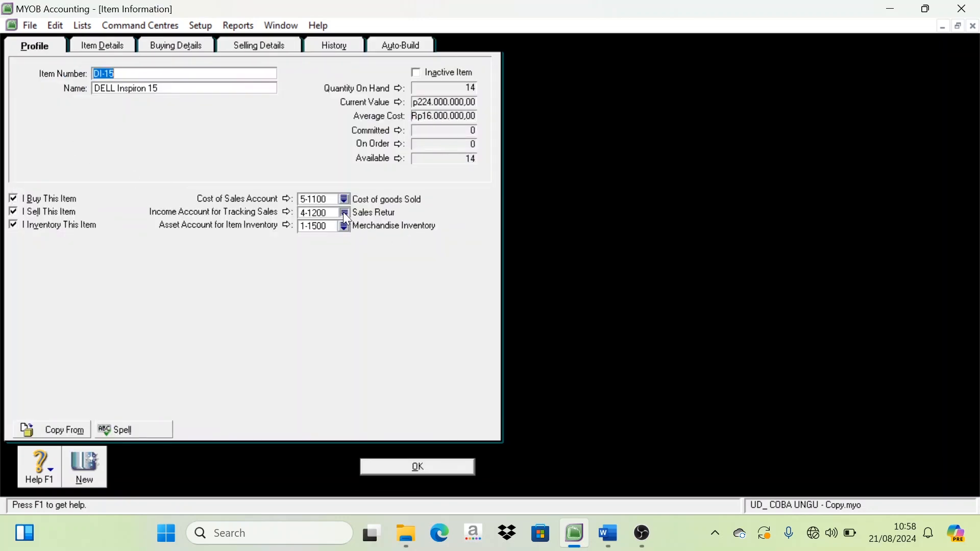
left_click(344, 213)
left_click(408, 213)
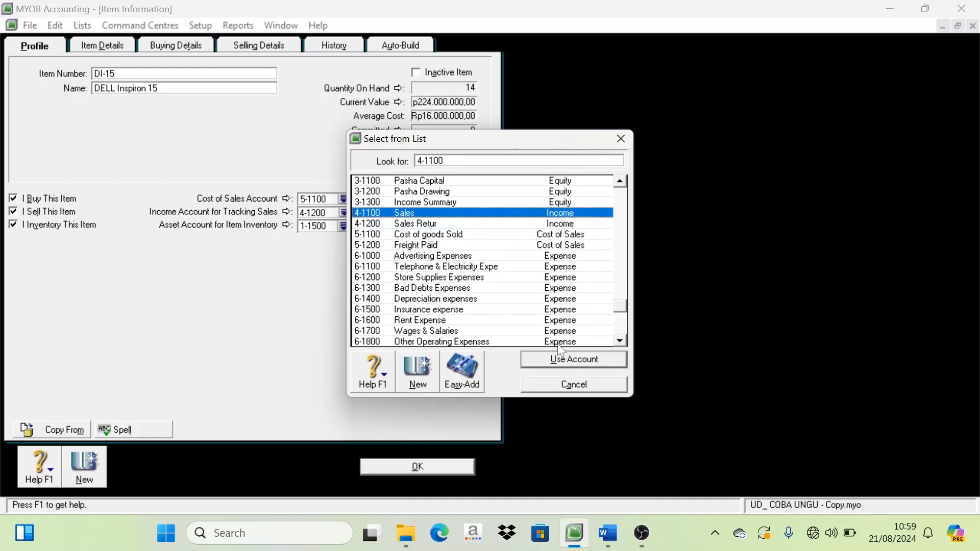
left_click(576, 358)
left_click(418, 466)
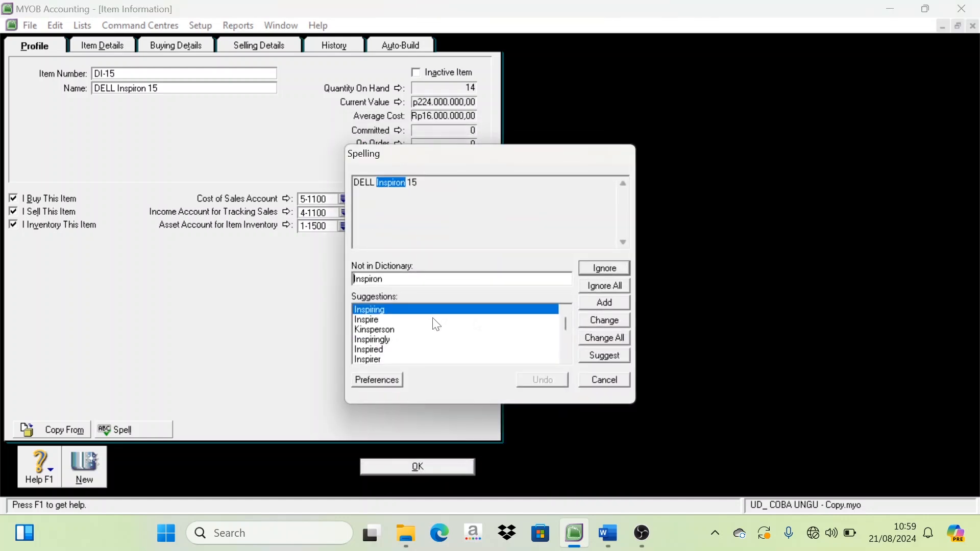
left_click(599, 286)
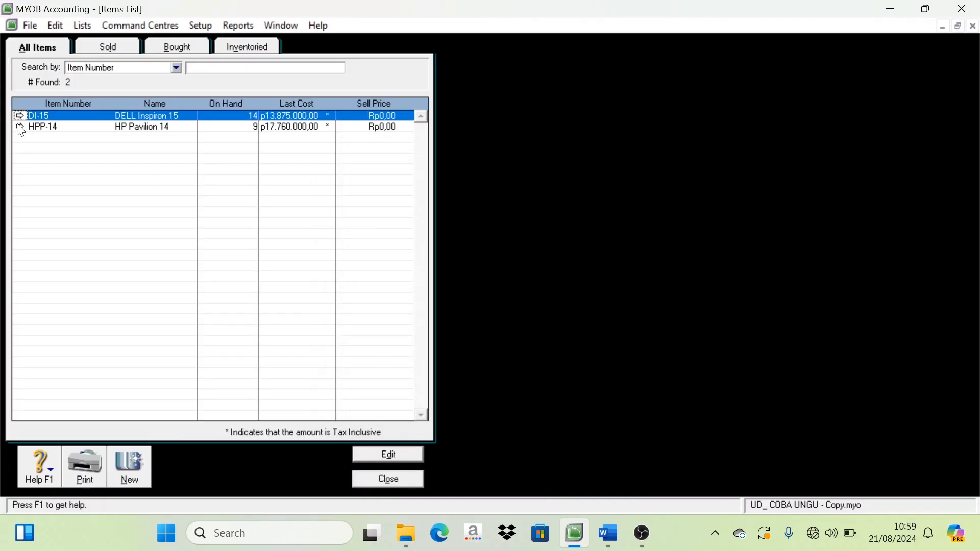
Set item HPP-14's income account for tracking sales to 4-1100 Sales, save it and close the items list.
left_click(20, 128)
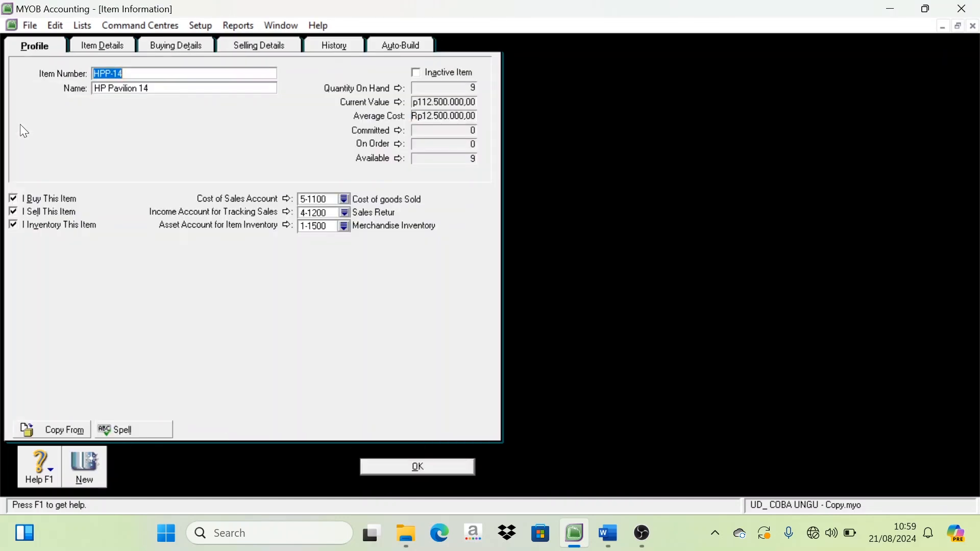
left_click(345, 213)
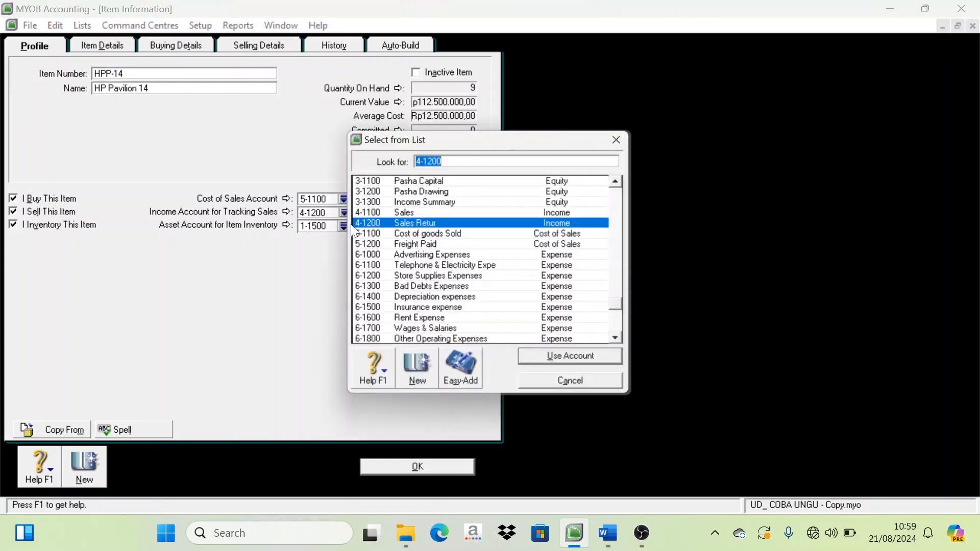
left_click(412, 214)
left_click(587, 360)
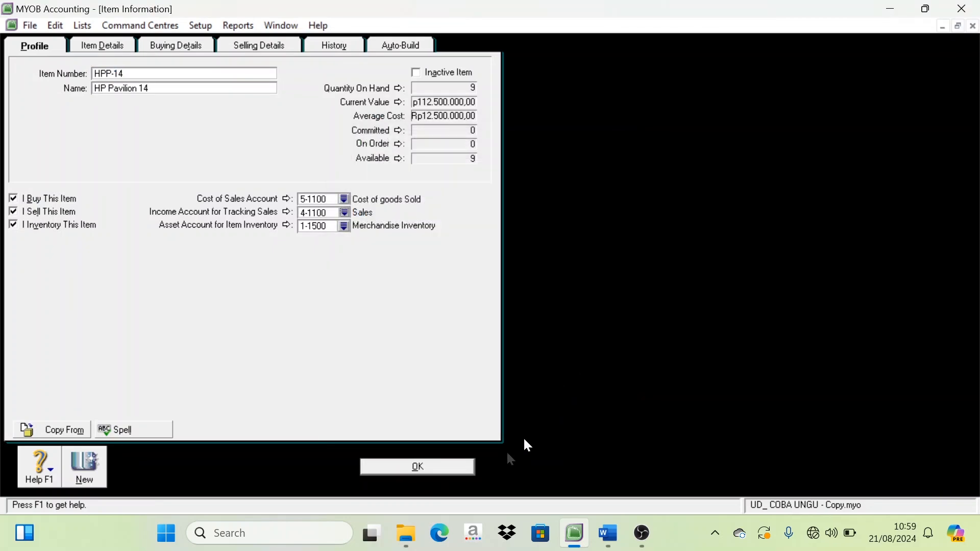
left_click(464, 469)
left_click(402, 482)
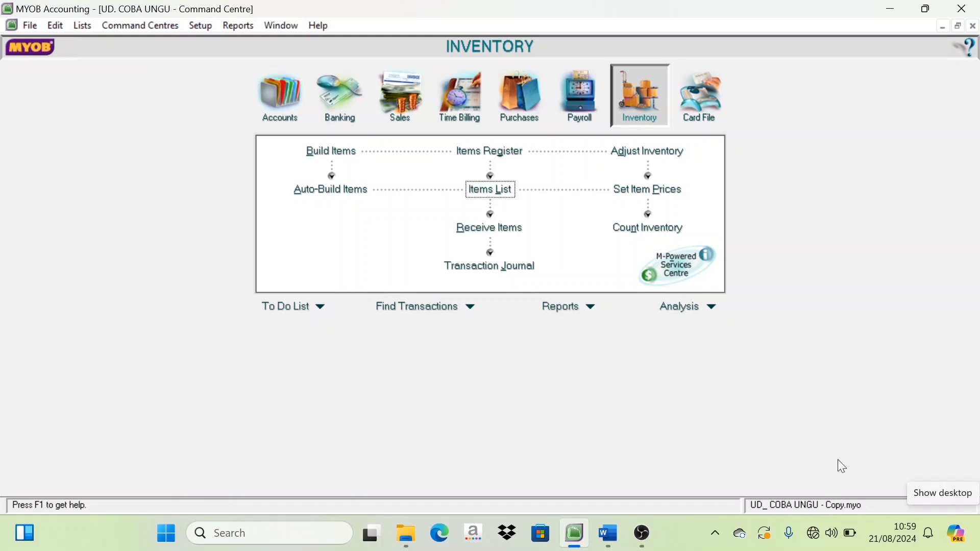
Switch to Word and find Dokumen Transaksi No. 6, the petty cash voucher V12-2.
left_click(608, 533)
scroll(419, 266, "down", 10)
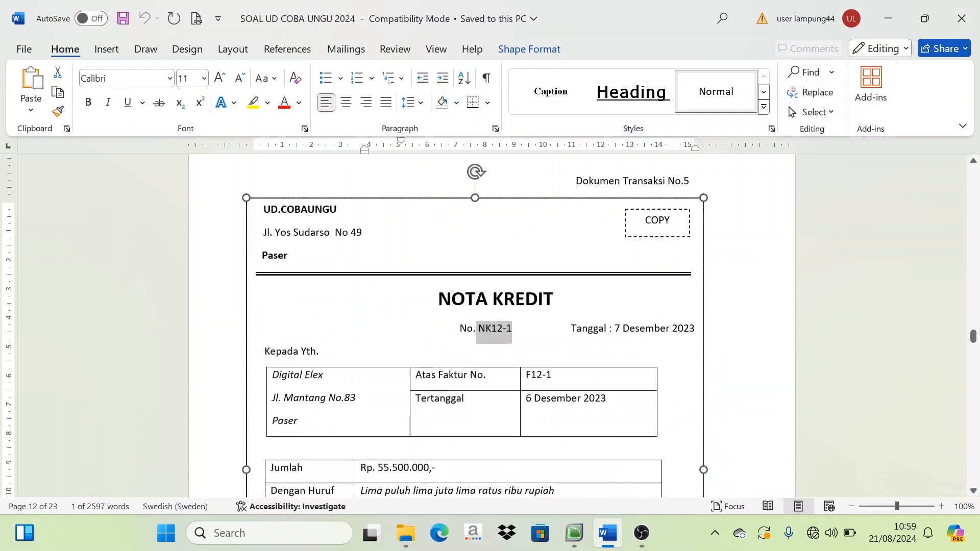
scroll(407, 318, "down", 8)
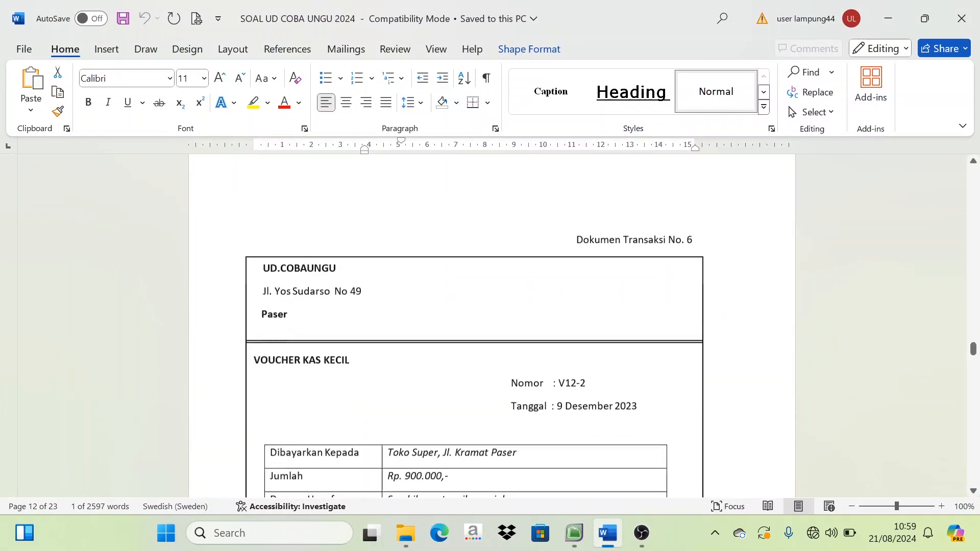
Find Dokumen Transaksi No. 7, the PT Margonda invoice, in the Word document and check its buyer and date.
scroll(407, 318, "up", 3)
scroll(407, 318, "down", 10)
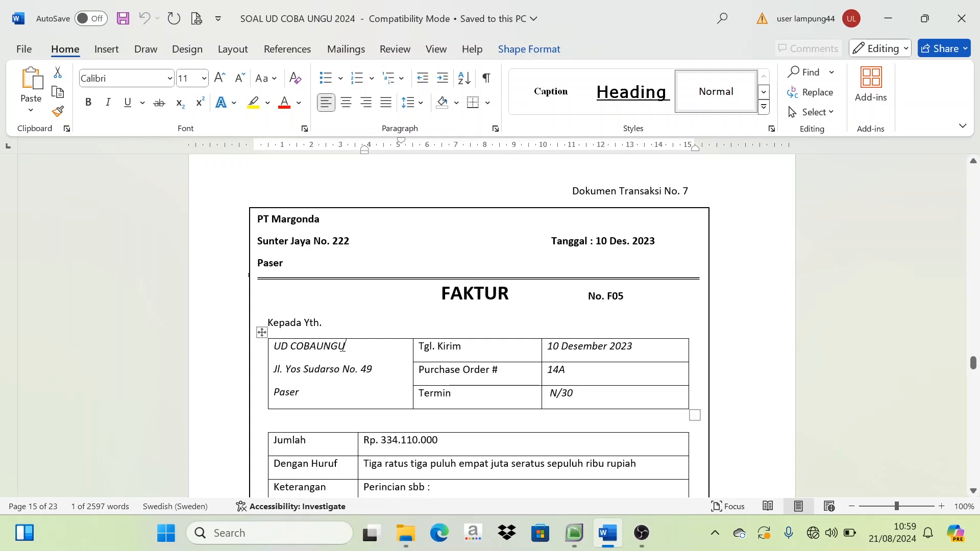
left_click_drag(346, 346, 280, 340)
left_click(644, 241)
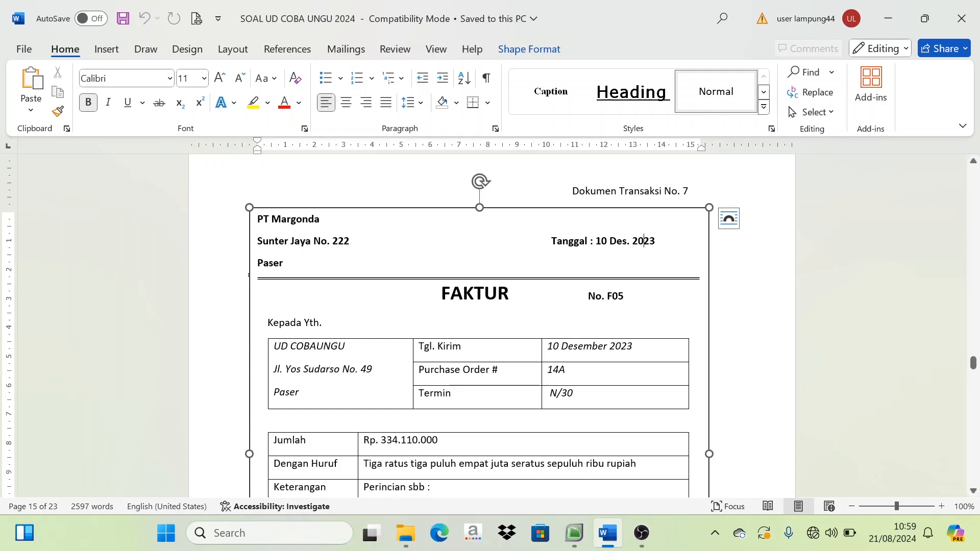
Switch to MYOB and open a new item bill for entering a purchase.
left_click(575, 533)
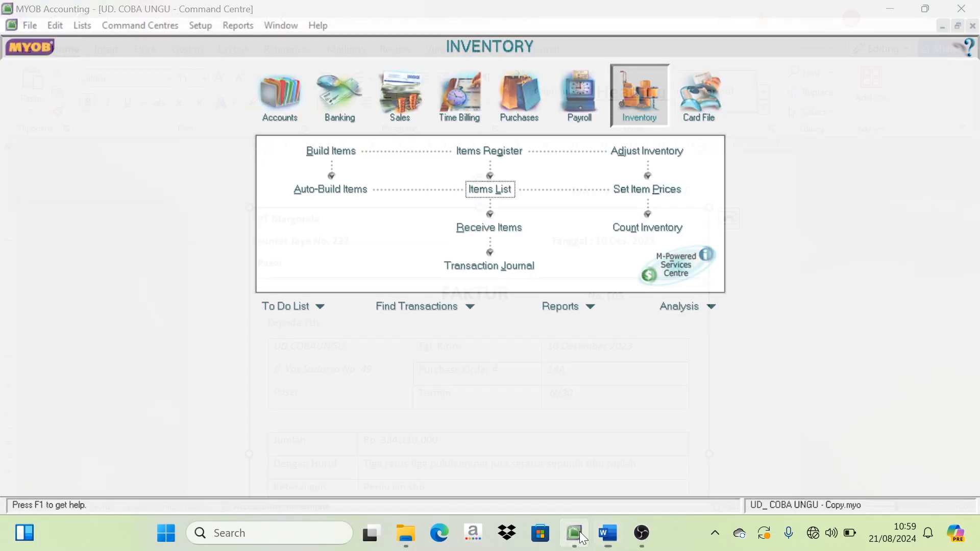
left_click(399, 112)
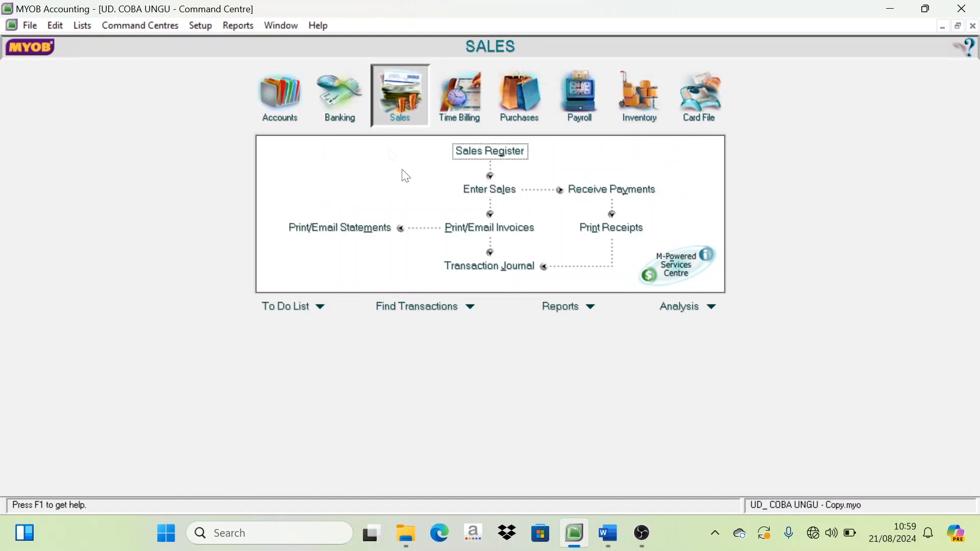
left_click(525, 105)
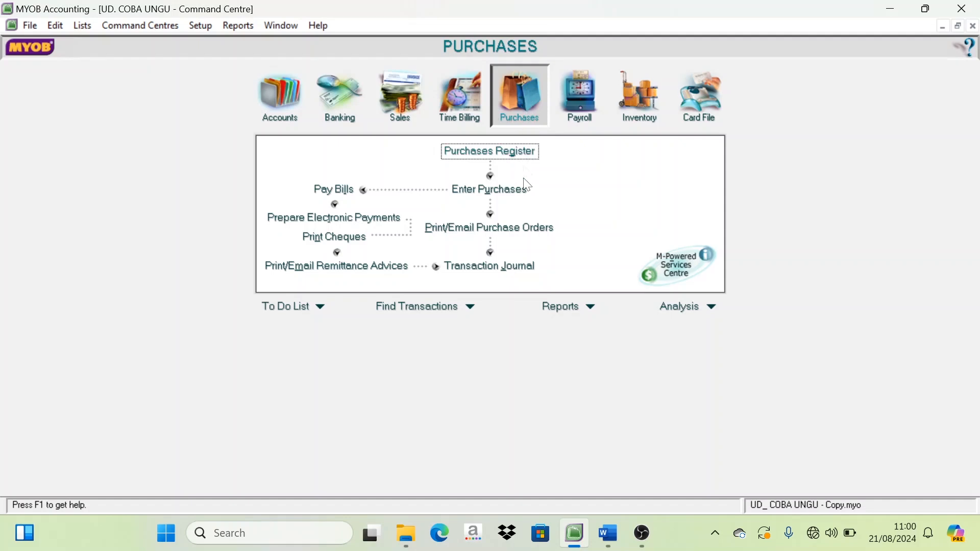
left_click(495, 191)
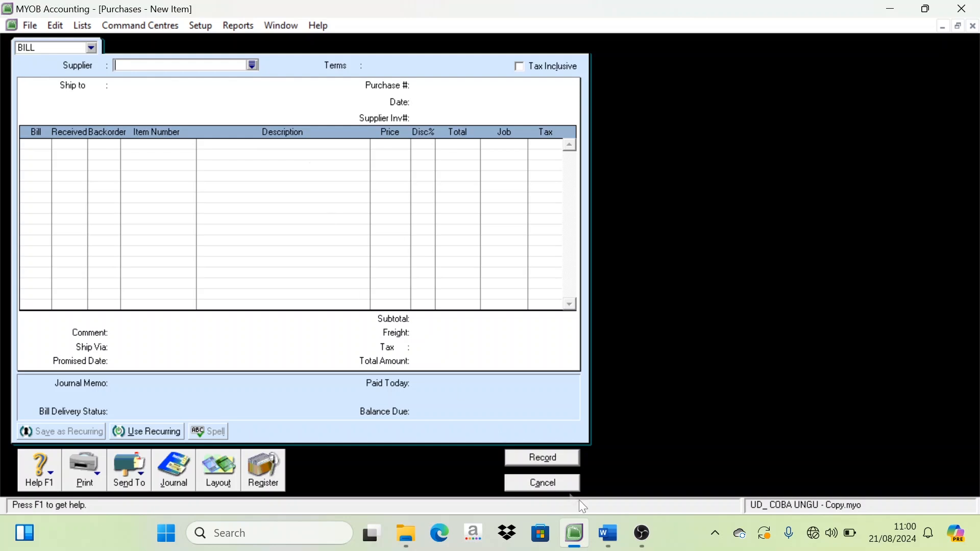
Copy the supplier name PT Margonda from the Word invoice and choose it as the bill's supplier in MYOB.
left_click(607, 534)
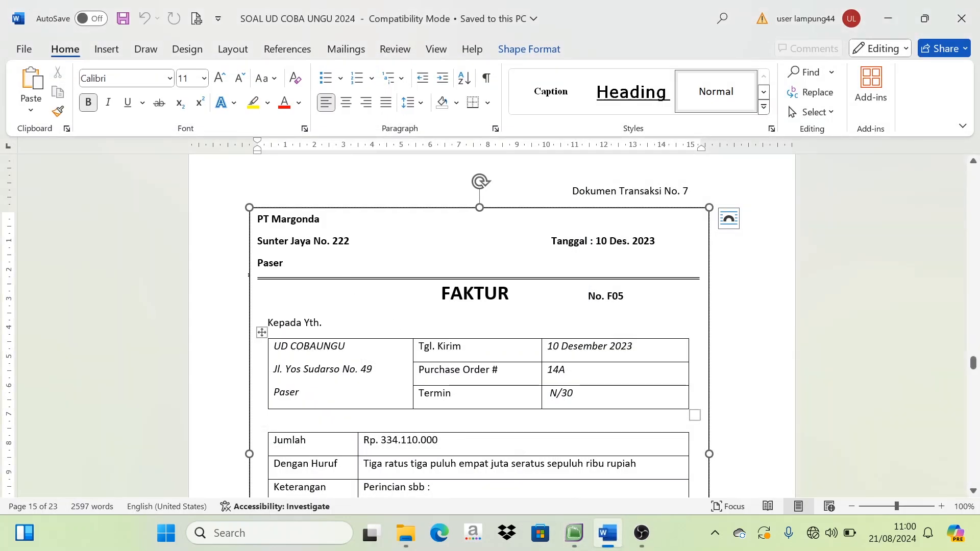
left_click_drag(321, 220, 257, 220)
key("ctrl+c")
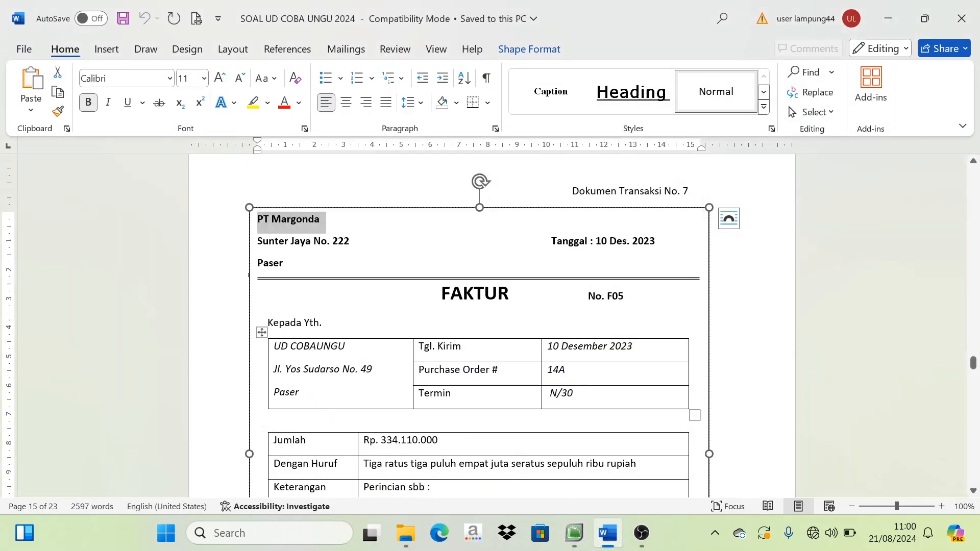
left_click(574, 533)
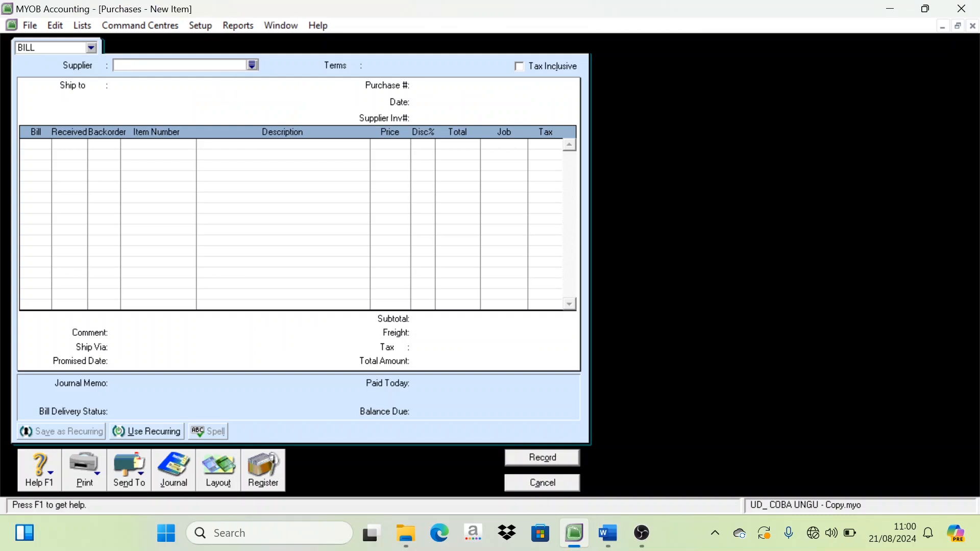
left_click(252, 66)
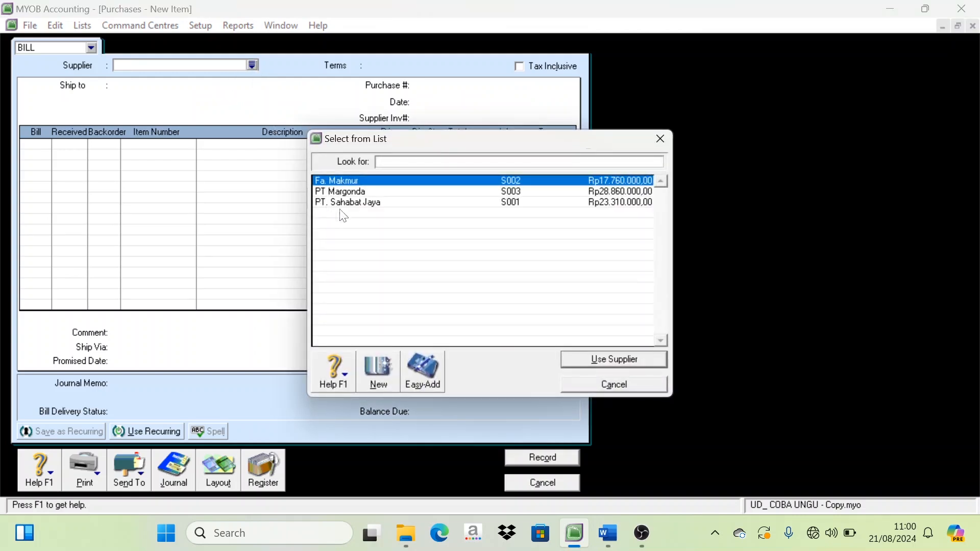
key("ctrl+v")
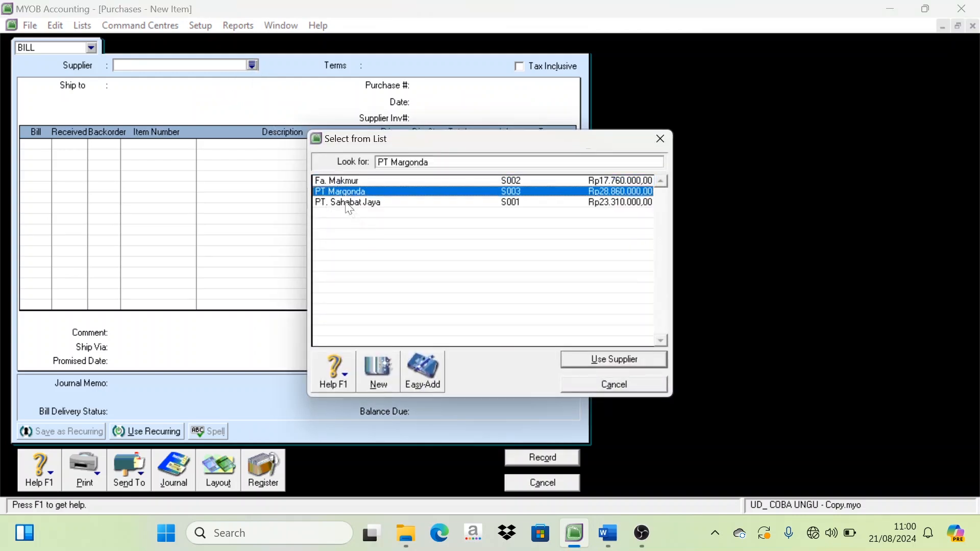
left_click(614, 359)
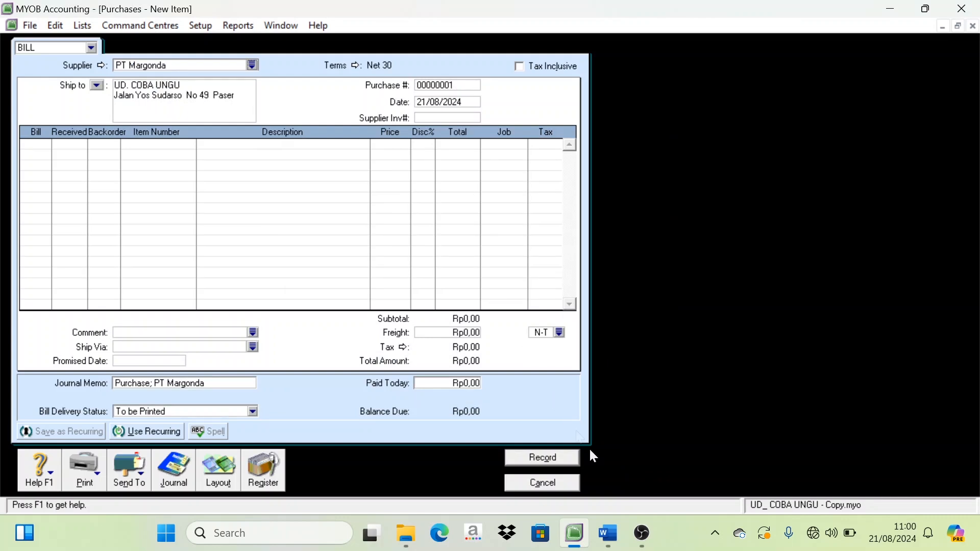
Look up the invoice number in Word and set the MYOB bill's purchase number to F05.
left_click(607, 533)
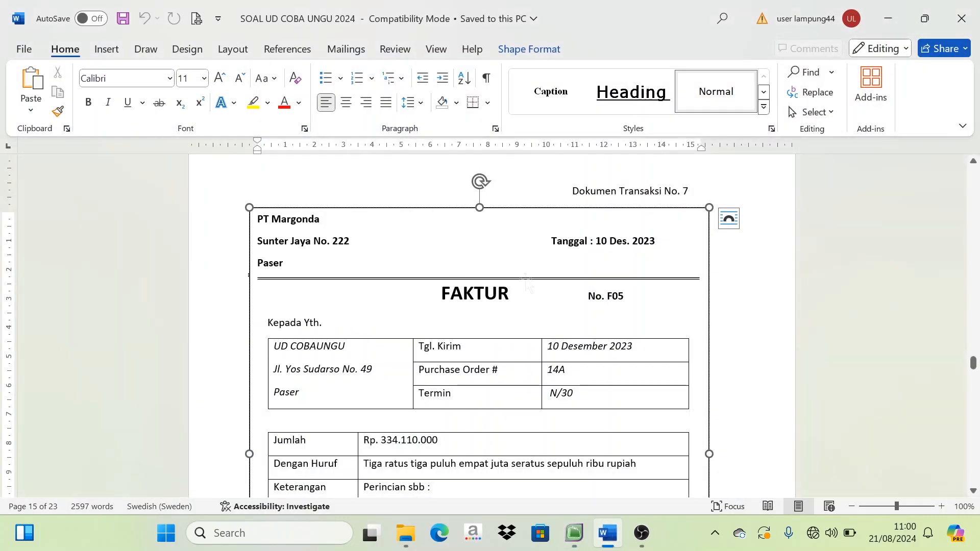
left_click_drag(624, 298, 606, 299)
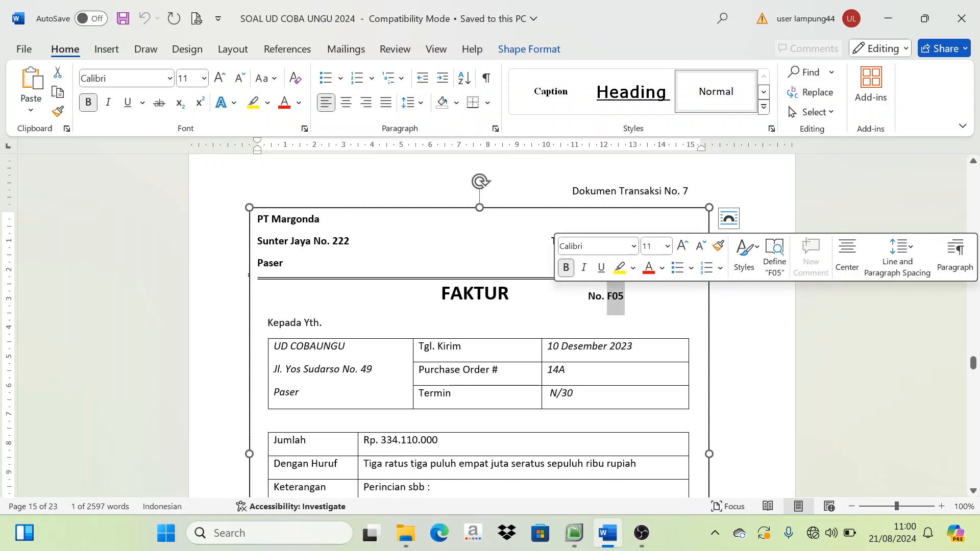
left_click(574, 533)
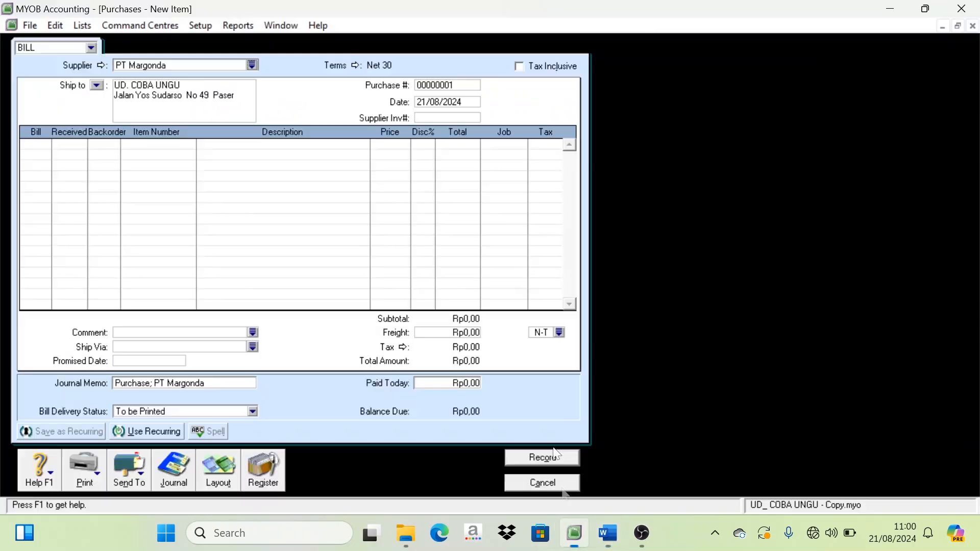
left_click(471, 85)
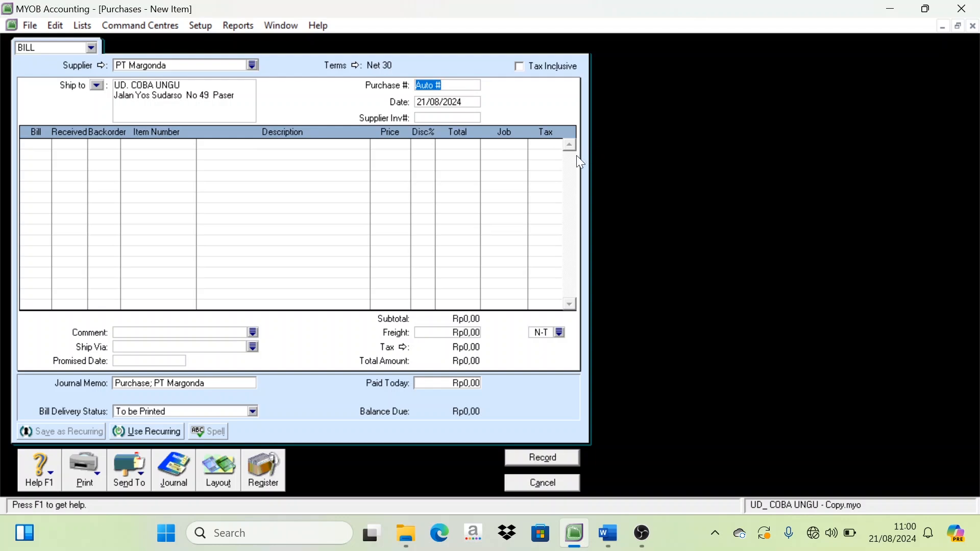
right_click(445, 85)
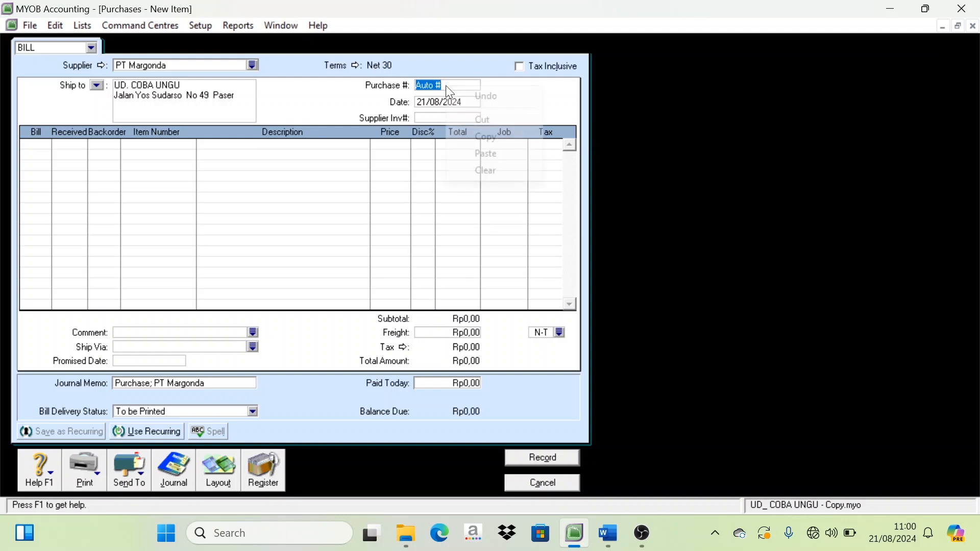
left_click(477, 153)
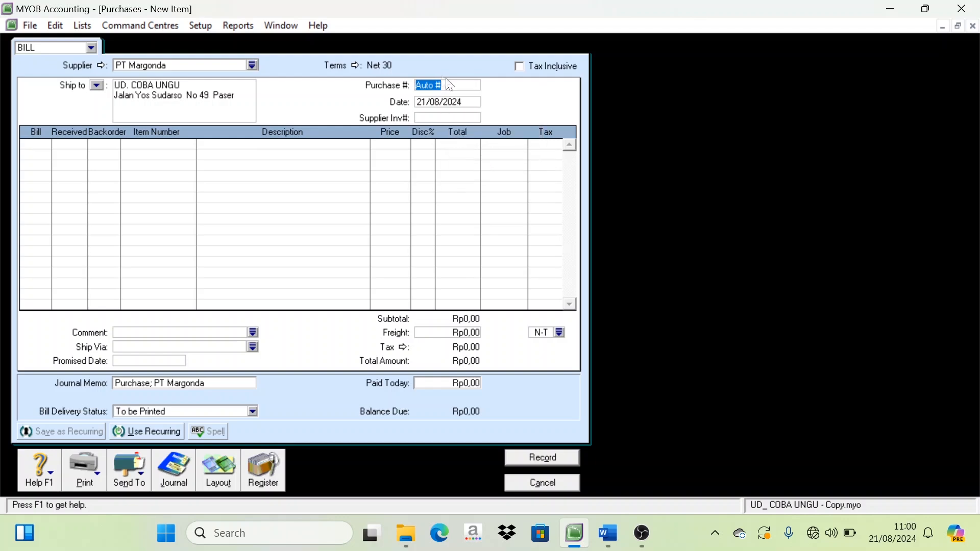
left_click_drag(447, 84, 393, 90)
type("F05")
key("Tab")
Check the invoice date in Word and set the MYOB bill's date to 10/12/2023.
left_click(608, 533)
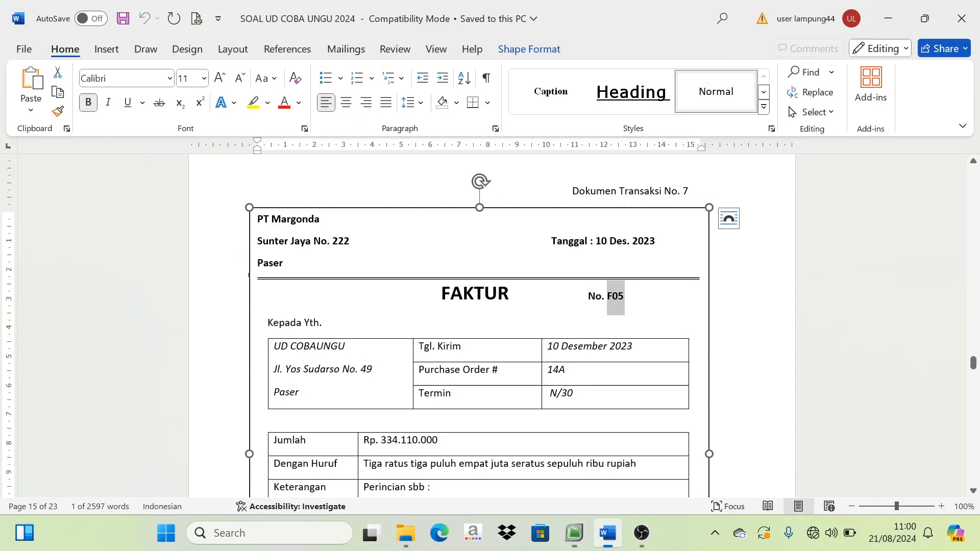
left_click(574, 534)
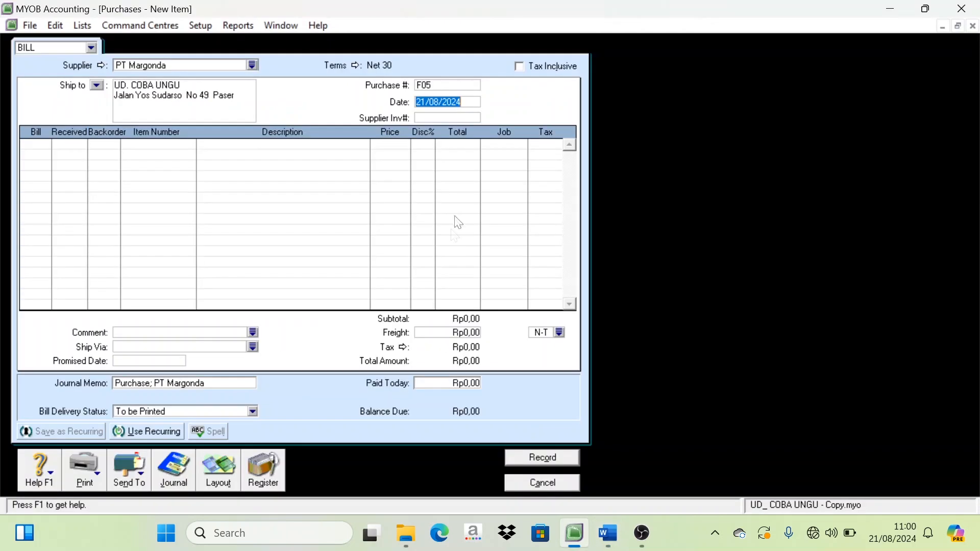
type("10/12/2")
left_click(44, 156)
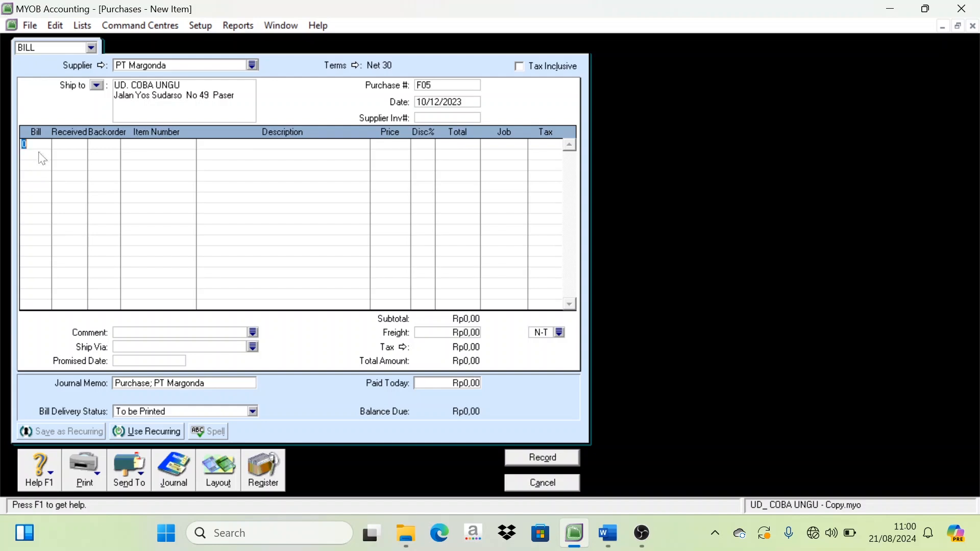
Consult the invoice's item table in Word and add 11 units of item HPP-14 as the MYOB bill's first line.
left_click(608, 532)
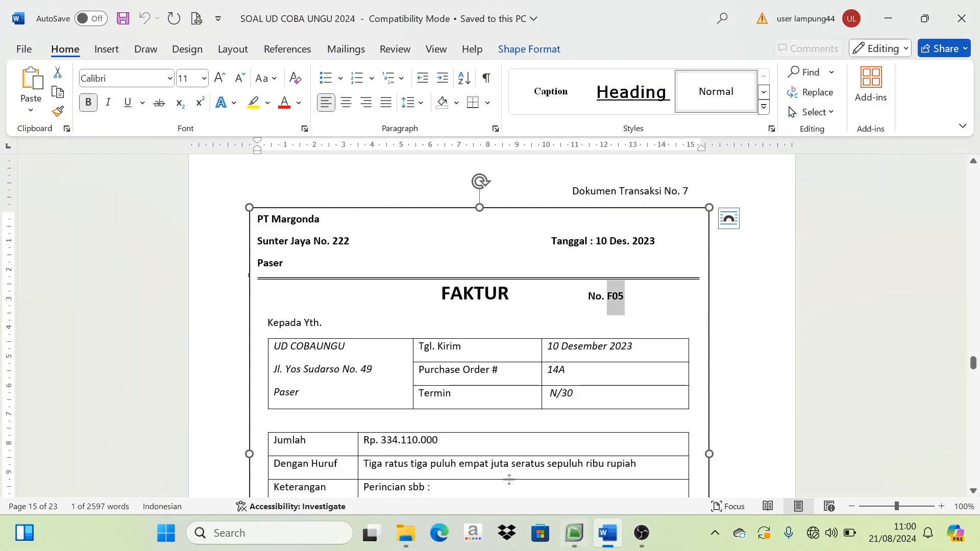
scroll(469, 327, "down", 4)
scroll(280, 352, "down", 2)
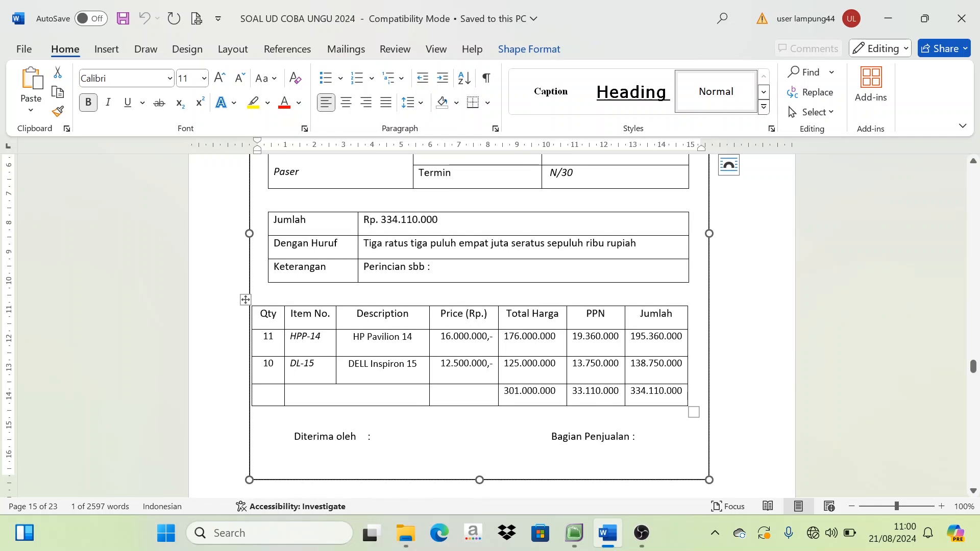
left_click(574, 533)
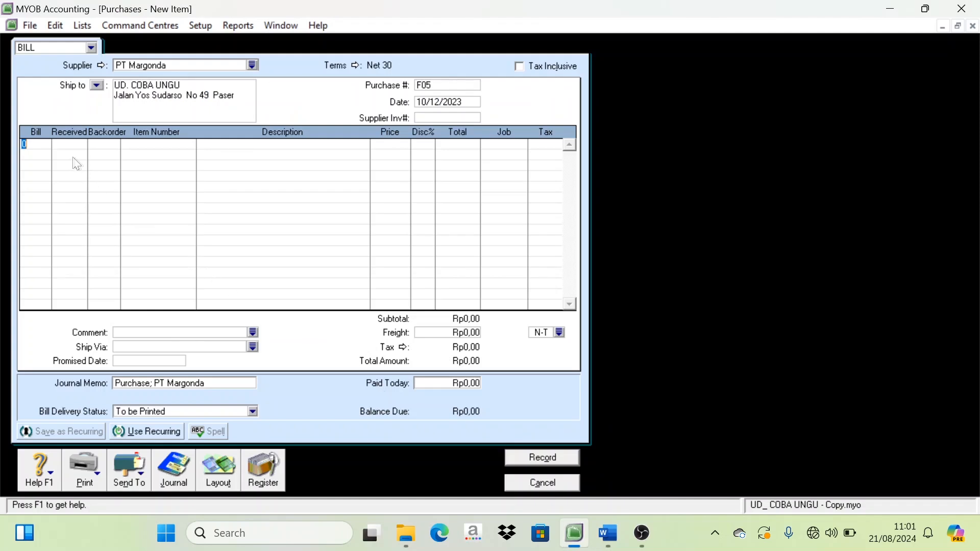
type("11")
key("Tab")
key("Tab")
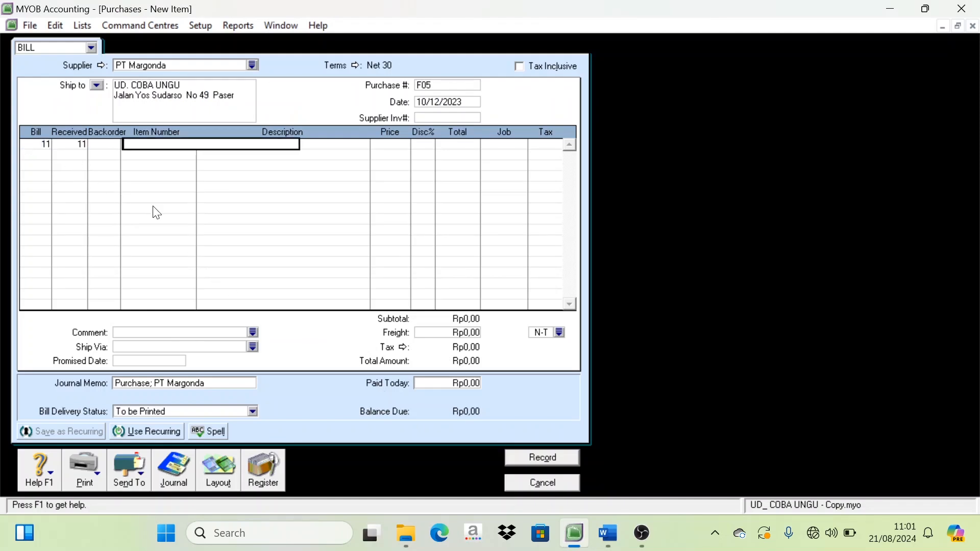
key("Tab")
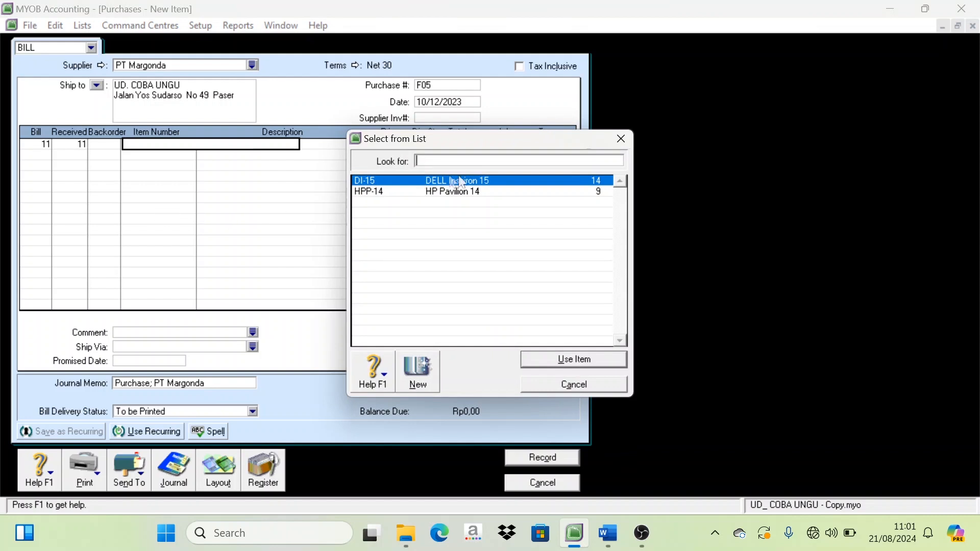
left_click(459, 194)
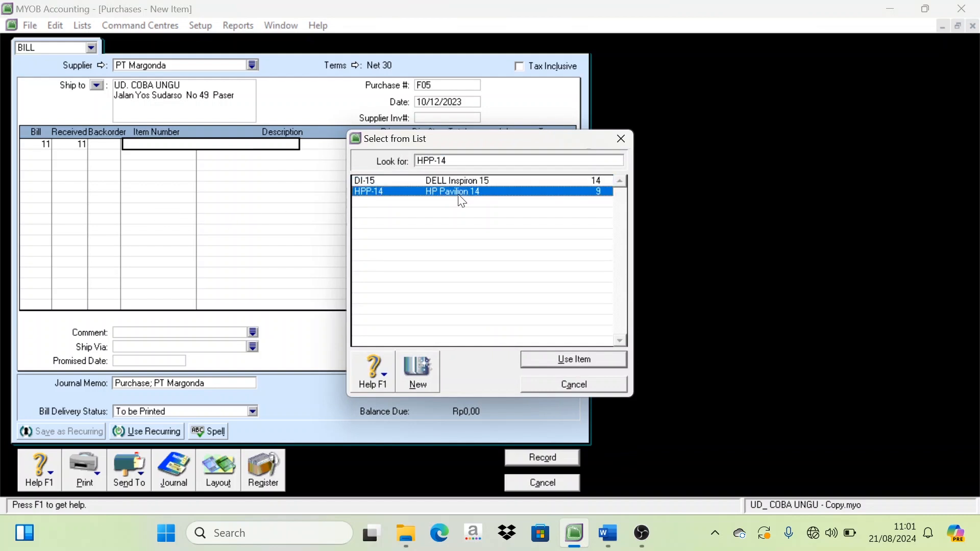
left_click(586, 360)
key("Tab")
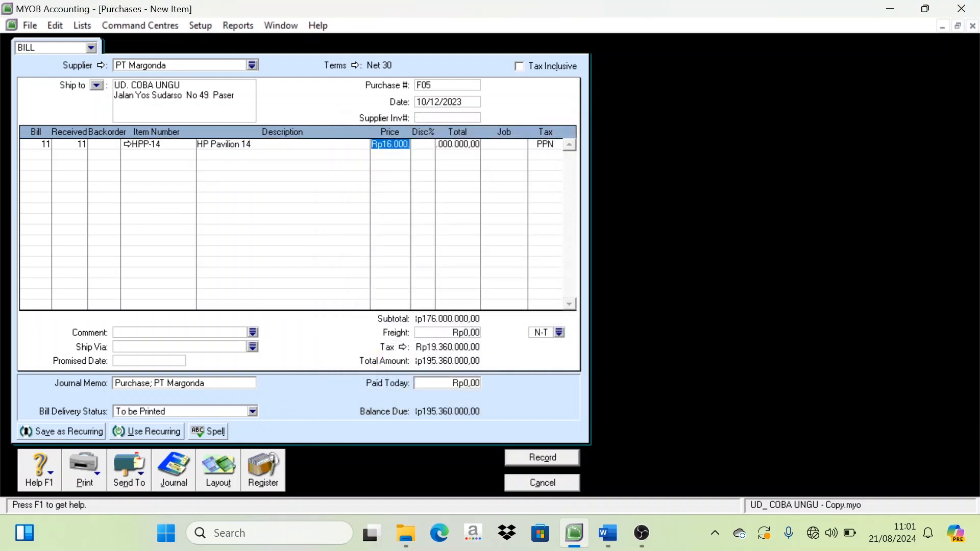
Check the HP Pavilion 14 price in Word and enter 16000000 as the HPP-14 line's price in MYOB.
left_click(607, 534)
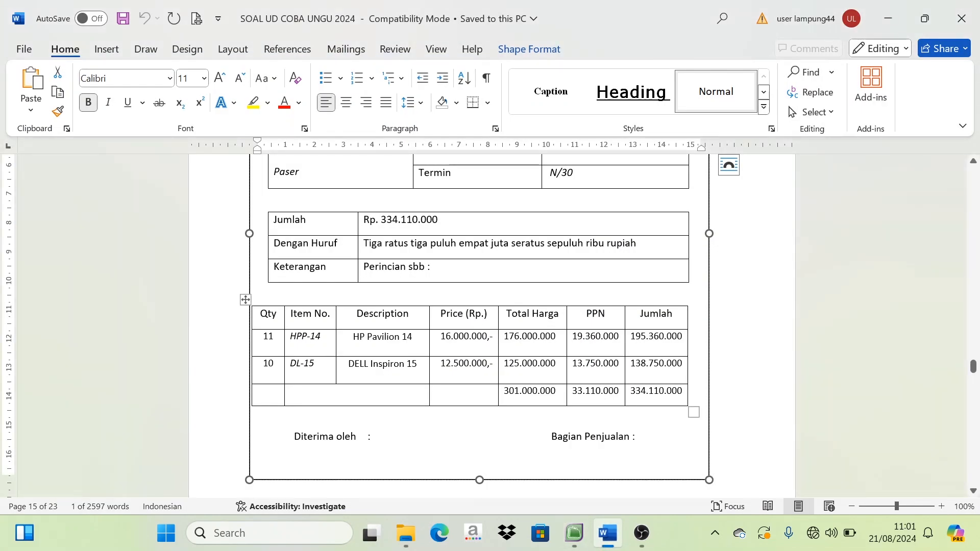
left_click_drag(440, 338, 493, 339)
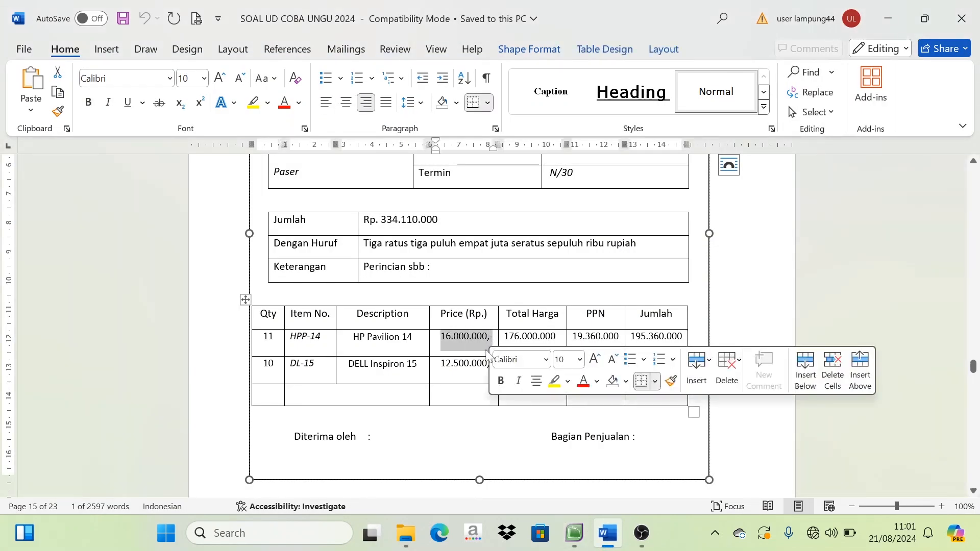
left_click(563, 544)
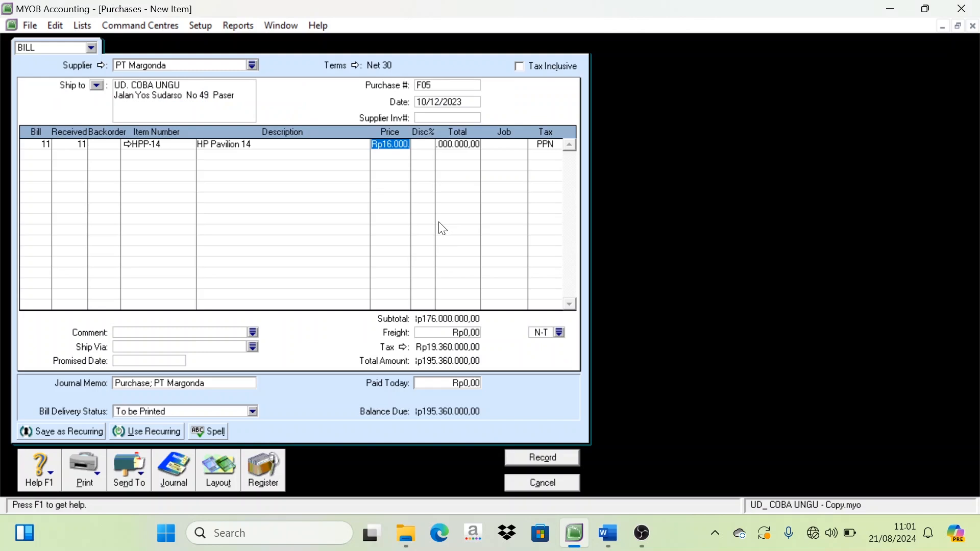
type("16000000")
key("Tab")
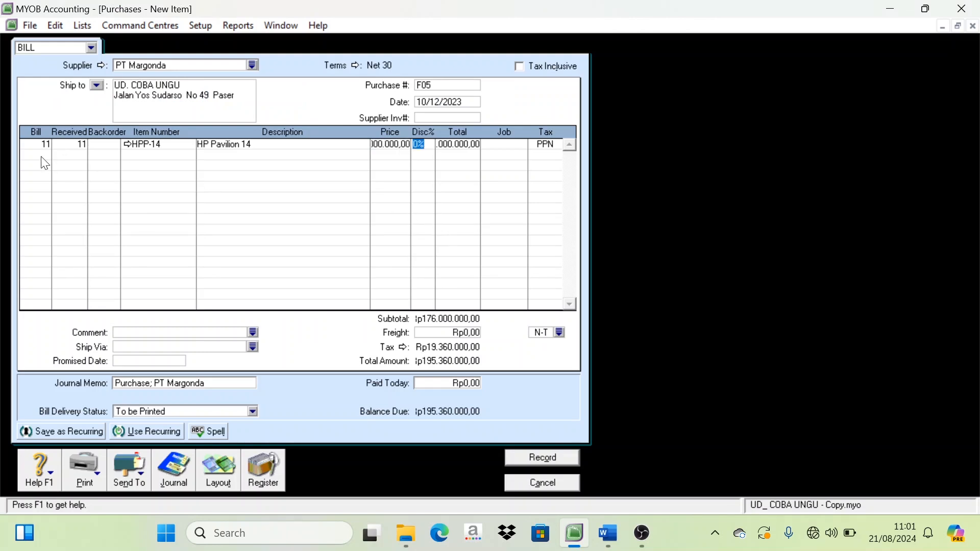
Check the invoice's second item row in Word and add 10 units of item DI-15 as the MYOB bill's second line.
left_click(40, 157)
left_click(608, 533)
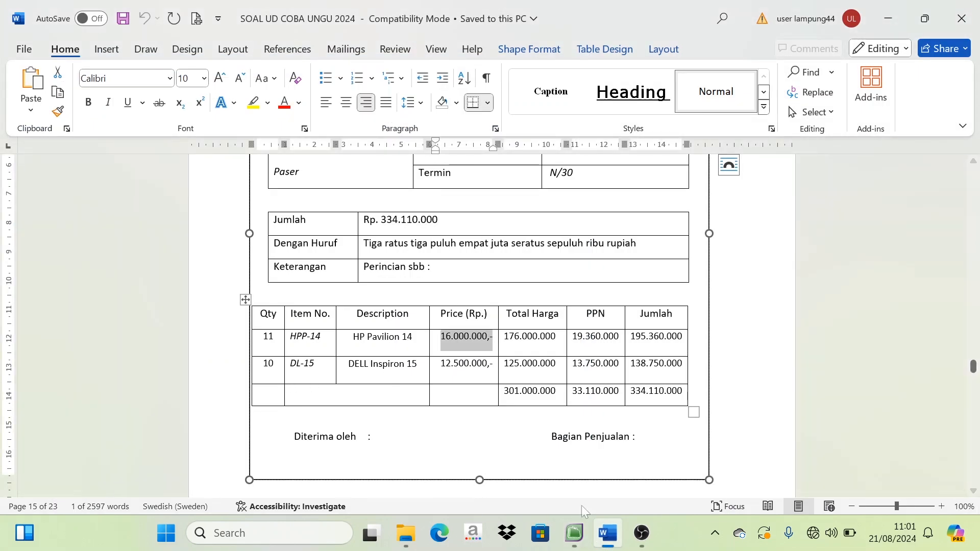
left_click(574, 533)
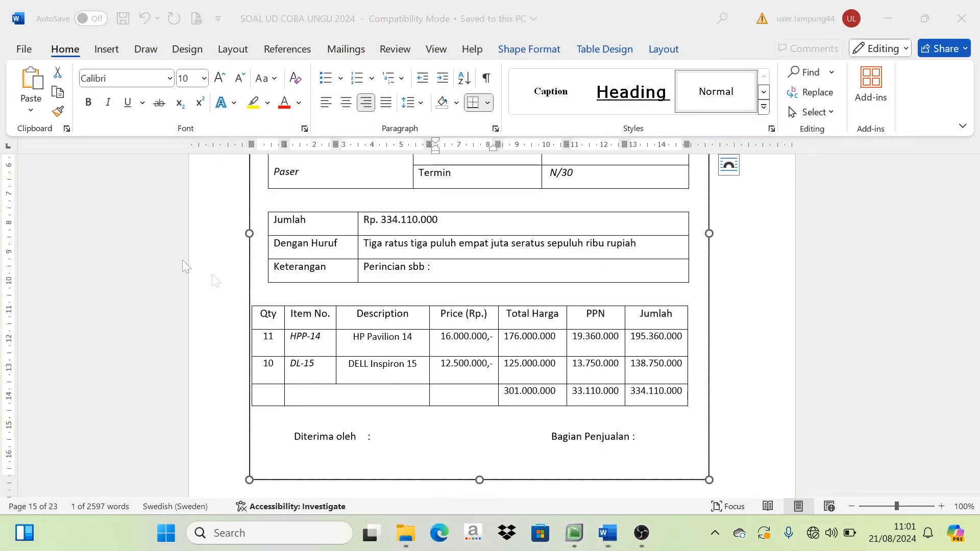
left_click(574, 533)
type("10")
key("Tab")
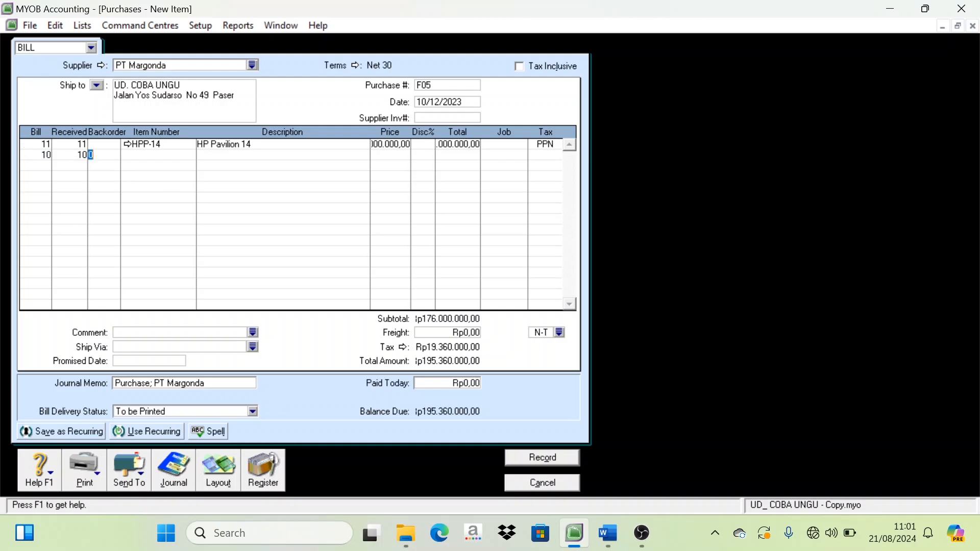
key("Tab")
key("Tab")
key("Tab")
type("DI-15")
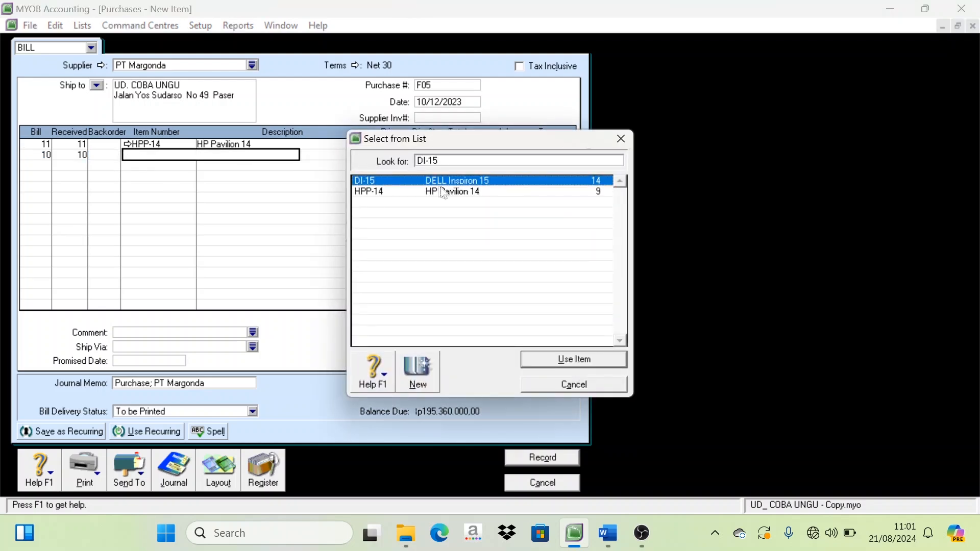
left_click(566, 361)
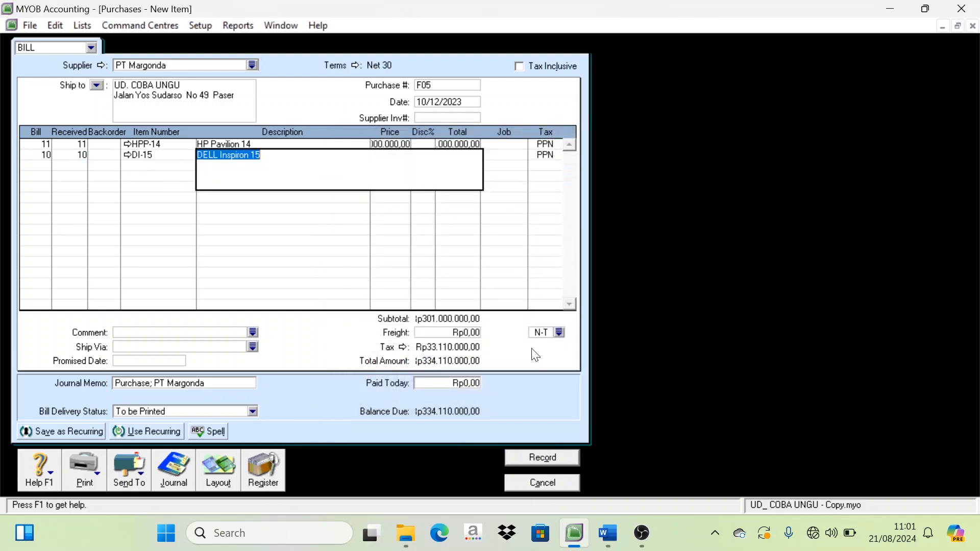
Check the DELL Inspiron 15 price in Word and enter 12500000 as the DI-15 line's price in MYOB.
key("Tab")
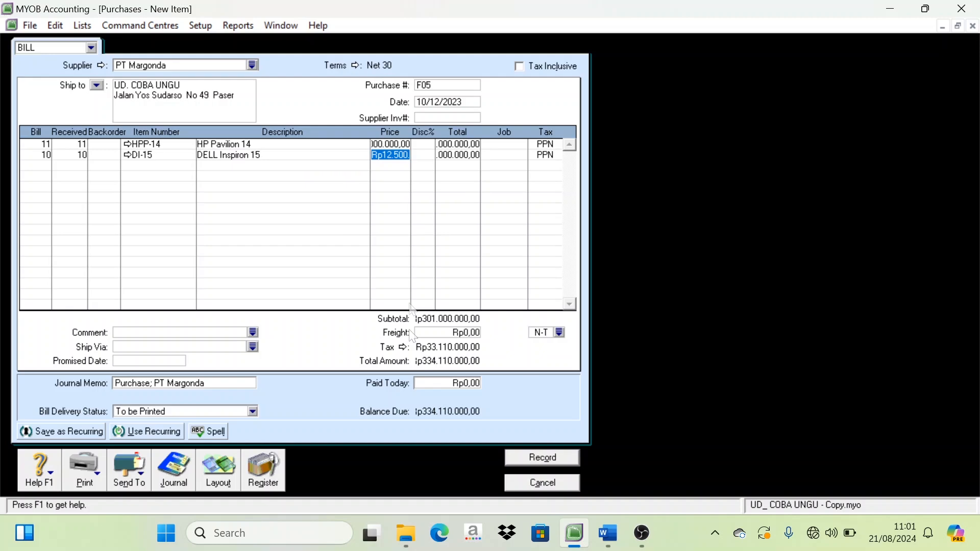
left_click(607, 533)
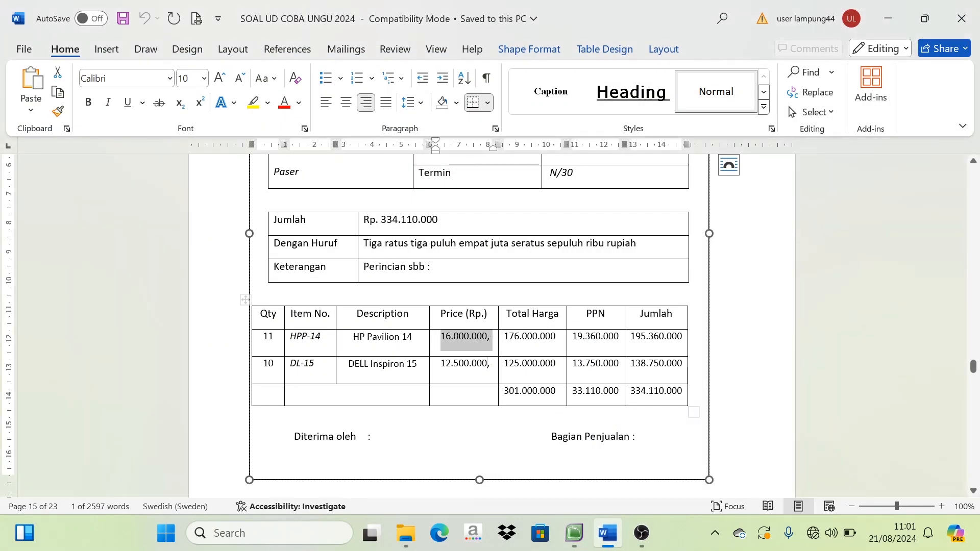
left_click_drag(488, 364, 451, 364)
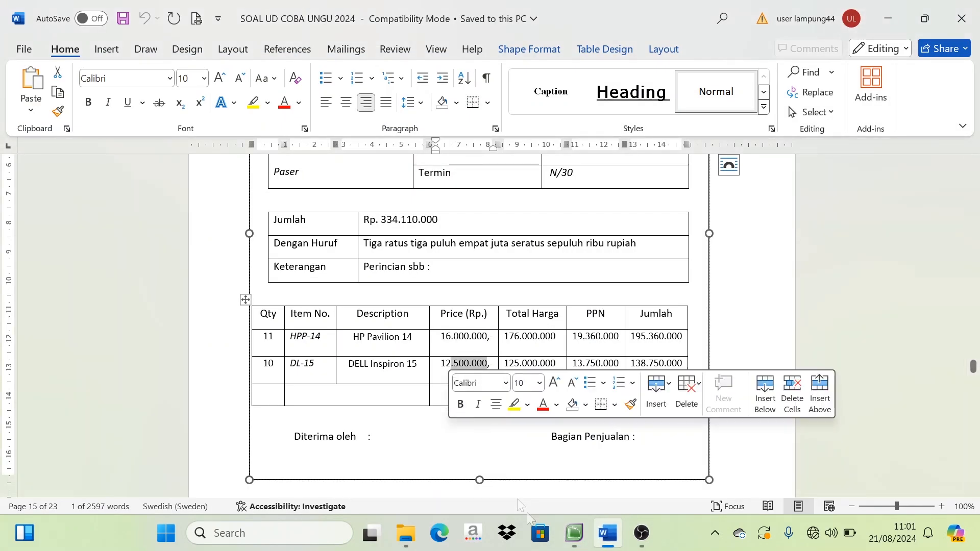
left_click(574, 532)
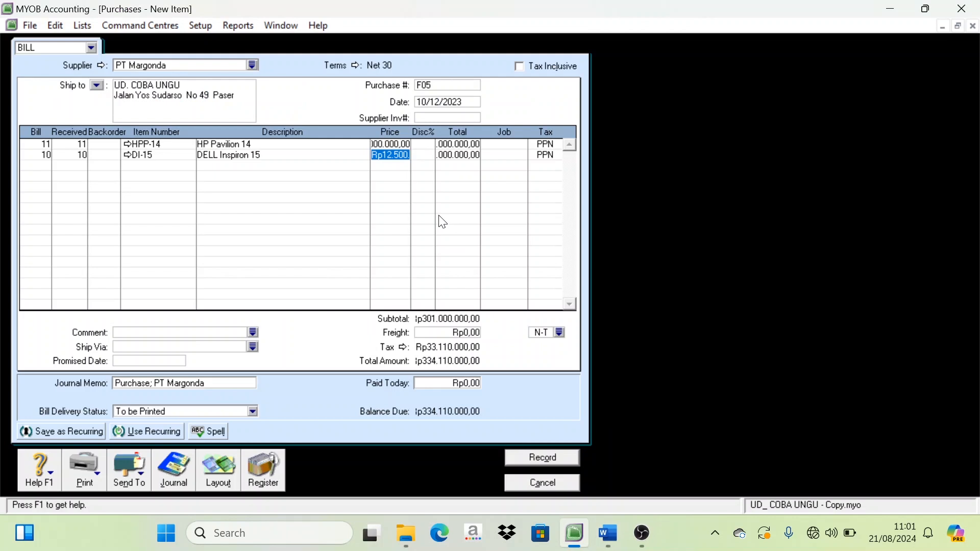
type("12500000")
key("Tab")
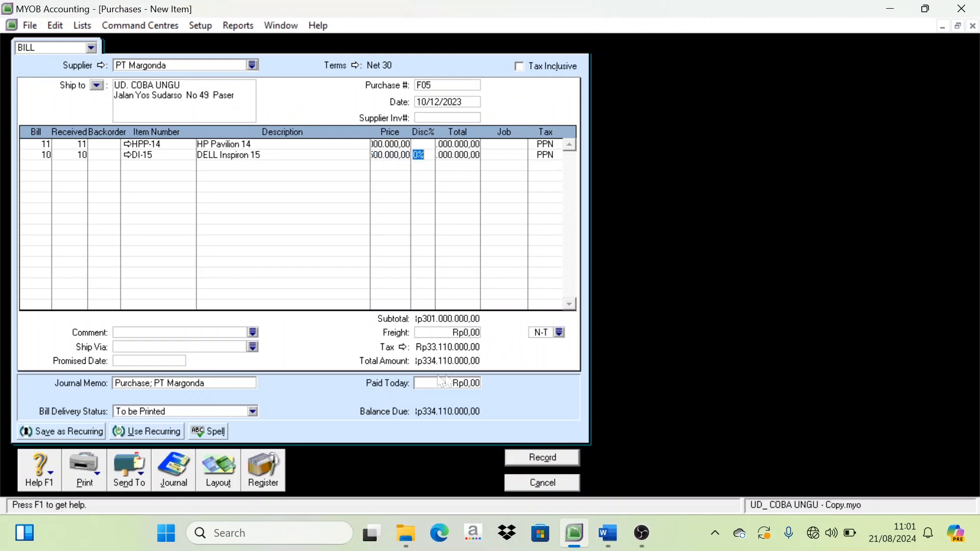
Compare the MYOB bill's total amount with the grand total in the Word invoice's item table.
left_click(608, 533)
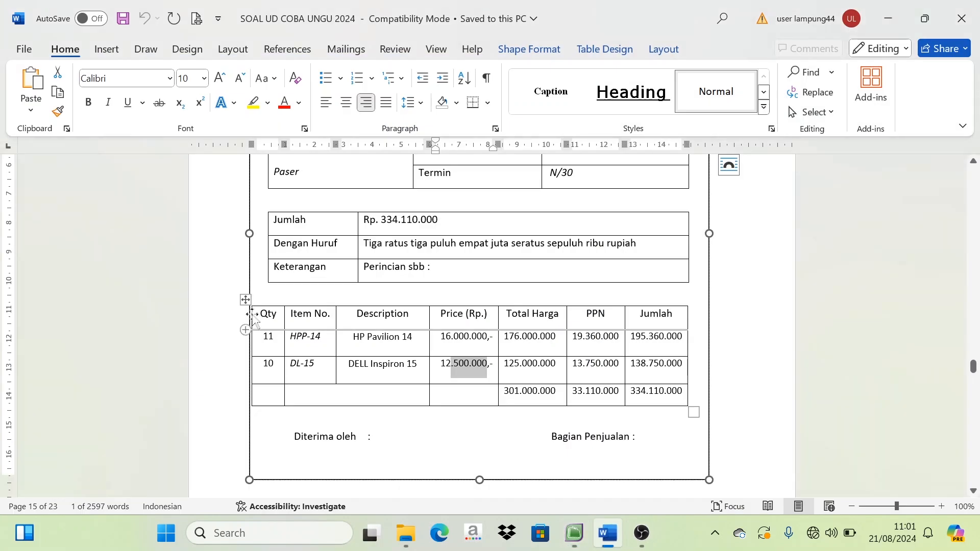
left_click(574, 533)
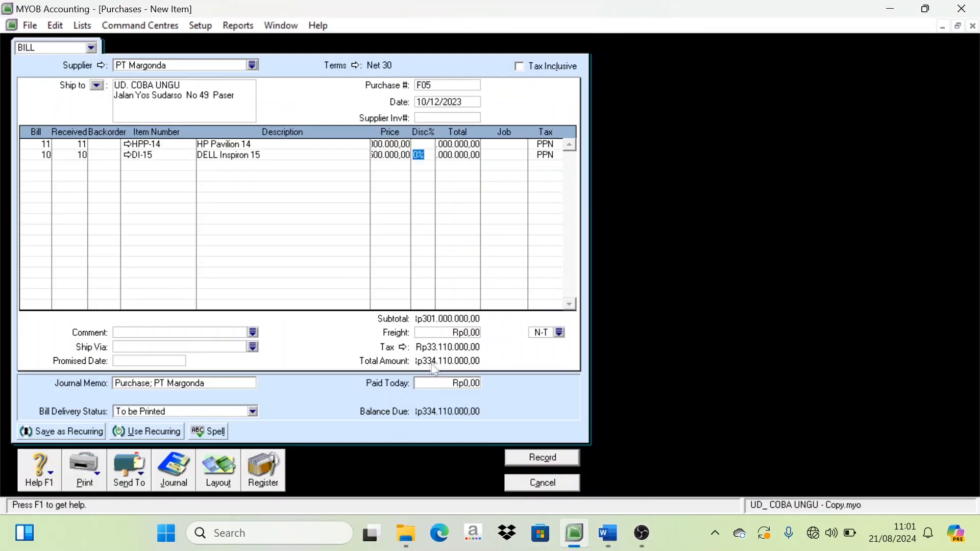
left_click(608, 535)
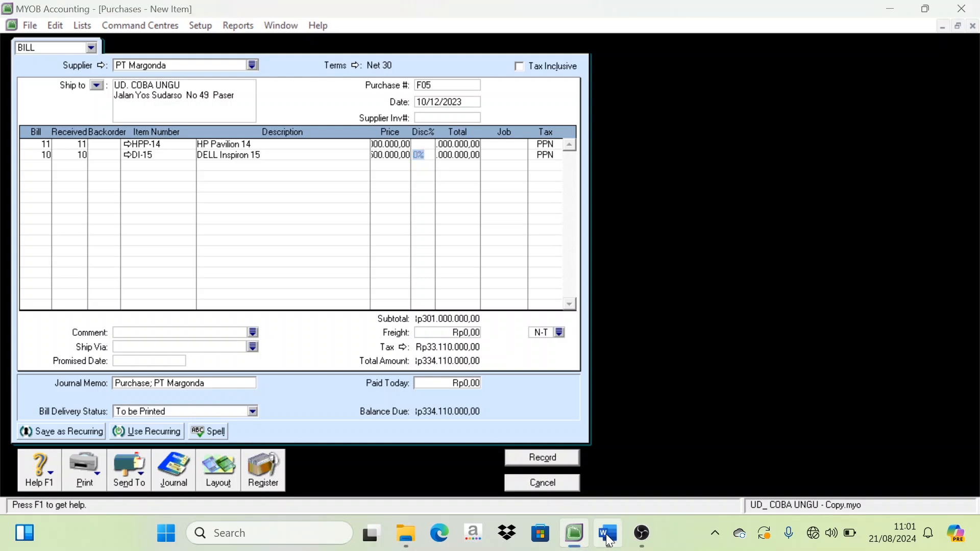
left_click_drag(682, 393, 627, 400)
left_click(575, 532)
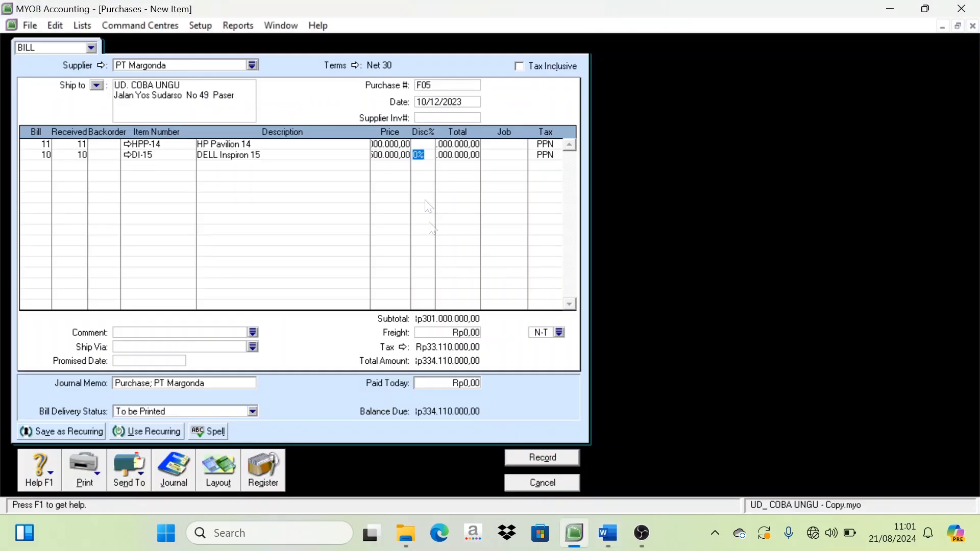
Record the F05 bill, ignoring all spelling flags for Inspiron and declining the tax code change, and close the purchase entry window.
left_click(555, 458)
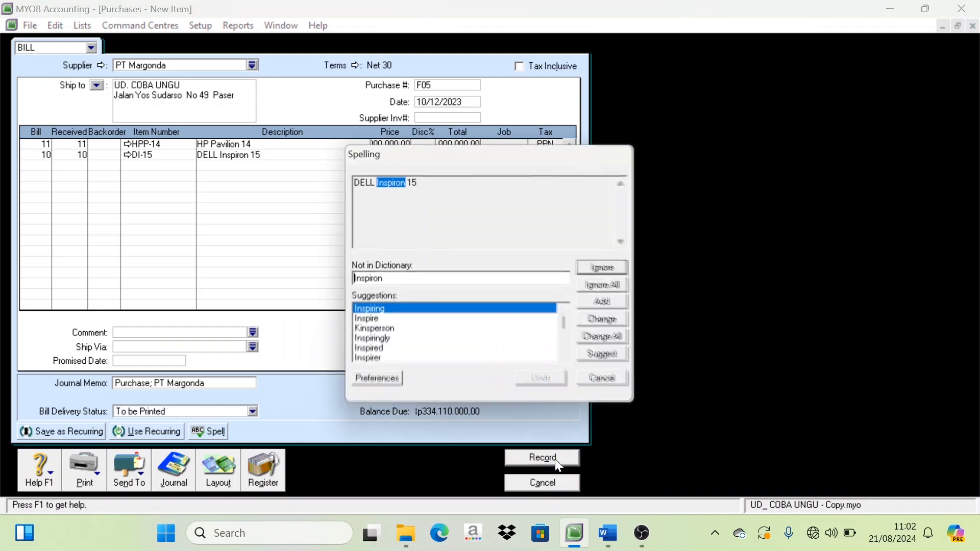
left_click(600, 284)
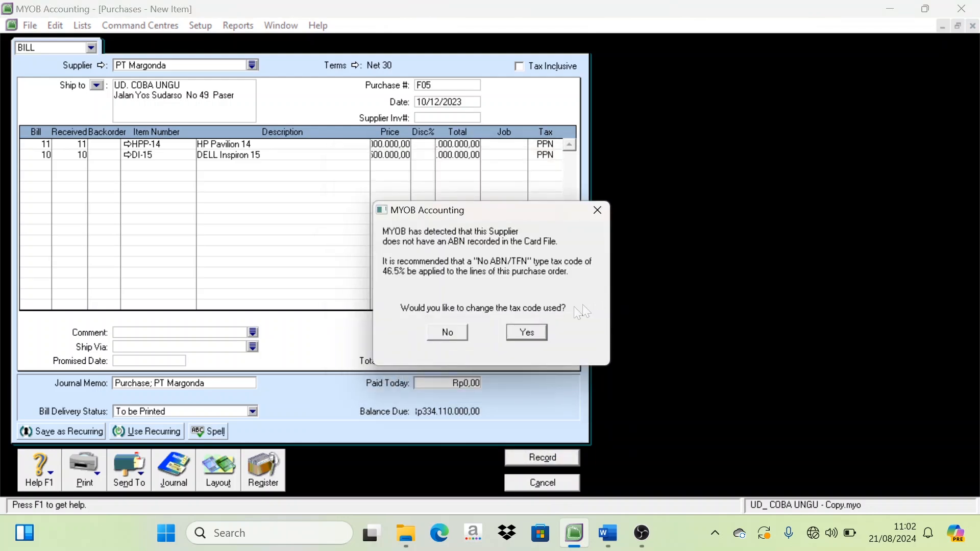
left_click(450, 334)
left_click(570, 483)
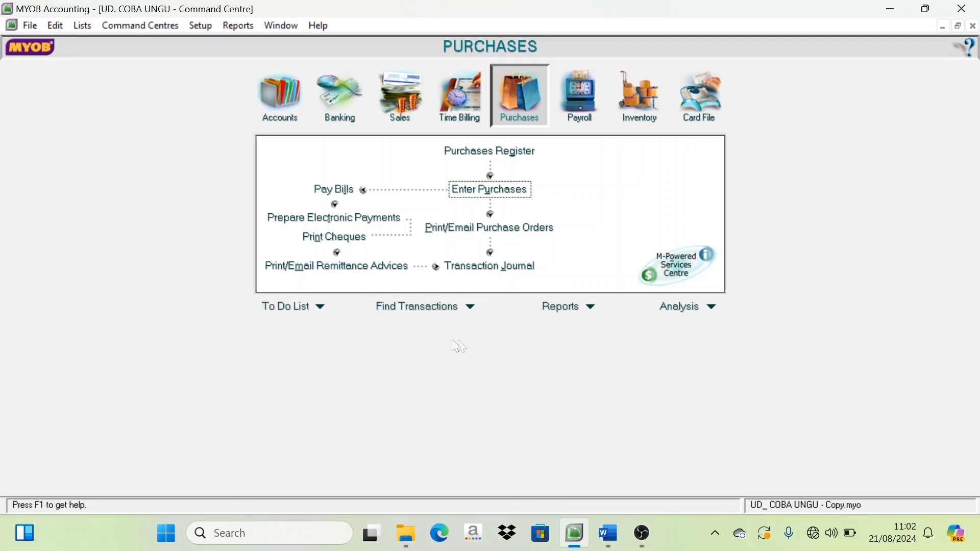
Switch to Word and review transaction document No. 7, followed by credit note document No. 8 with its invoice reference and returned items.
left_click(616, 524)
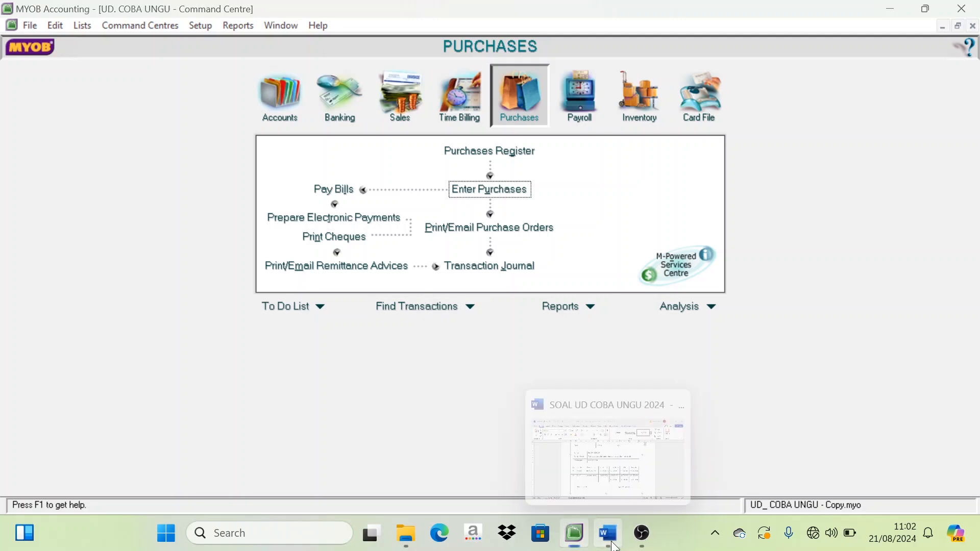
scroll(487, 304, "up", 3)
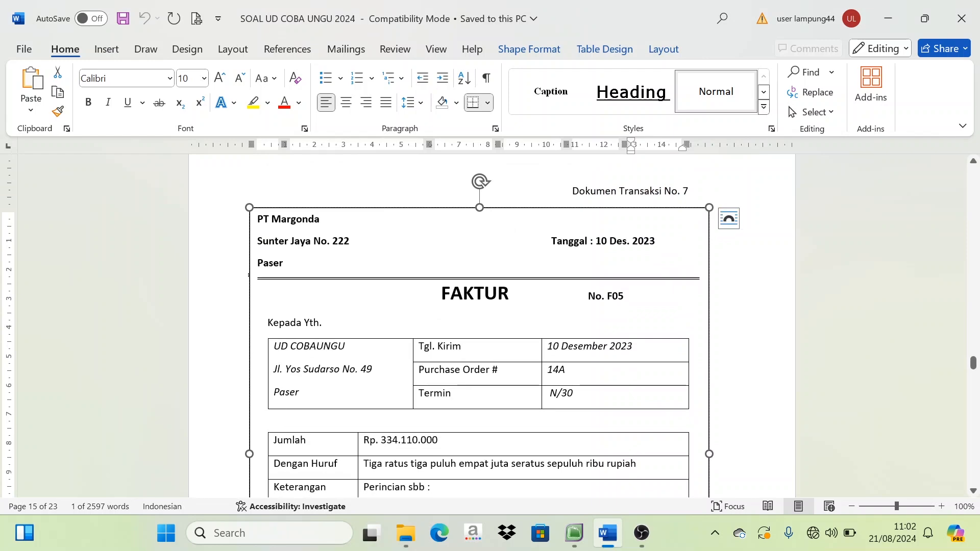
scroll(512, 332, "down", 3)
scroll(512, 332, "down", 5)
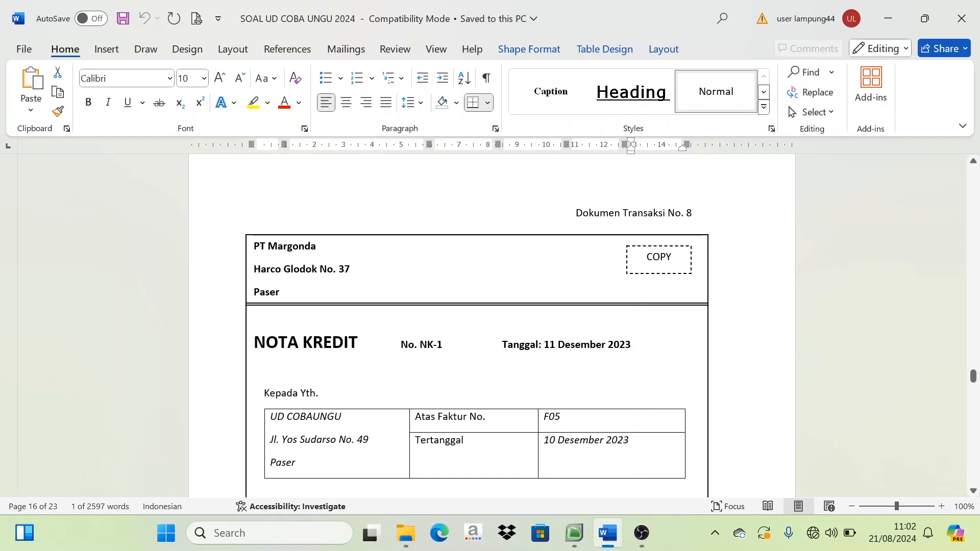
scroll(542, 389, "up", 10)
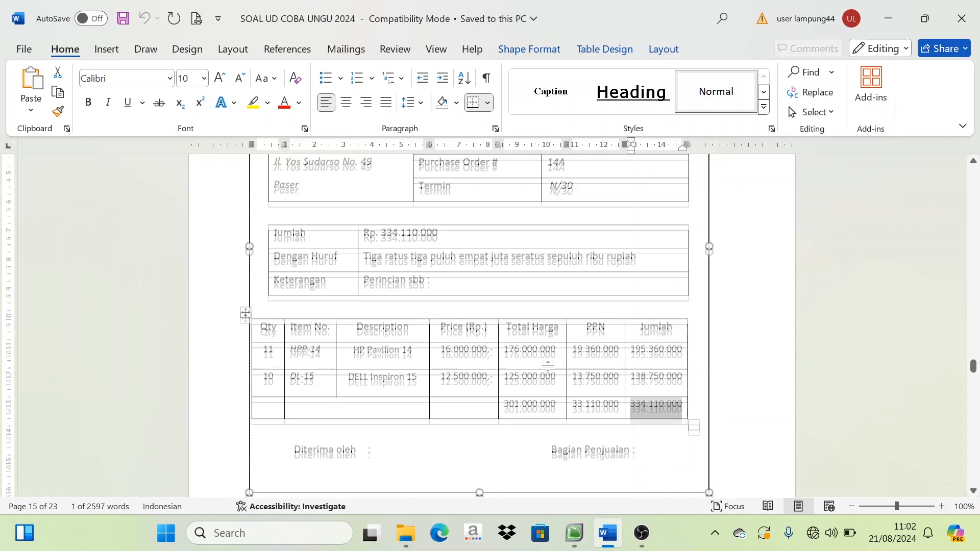
scroll(547, 366, "up", 10)
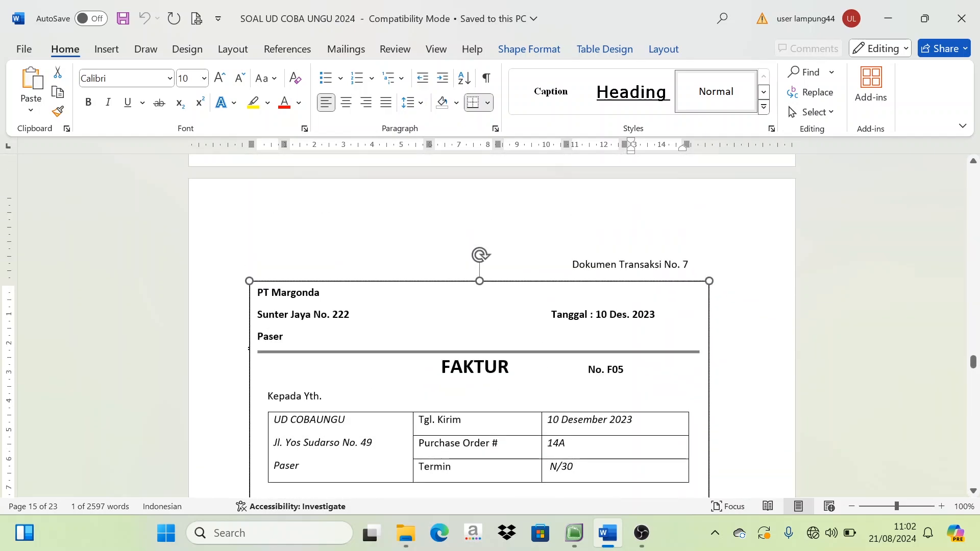
scroll(491, 326, "down", 15)
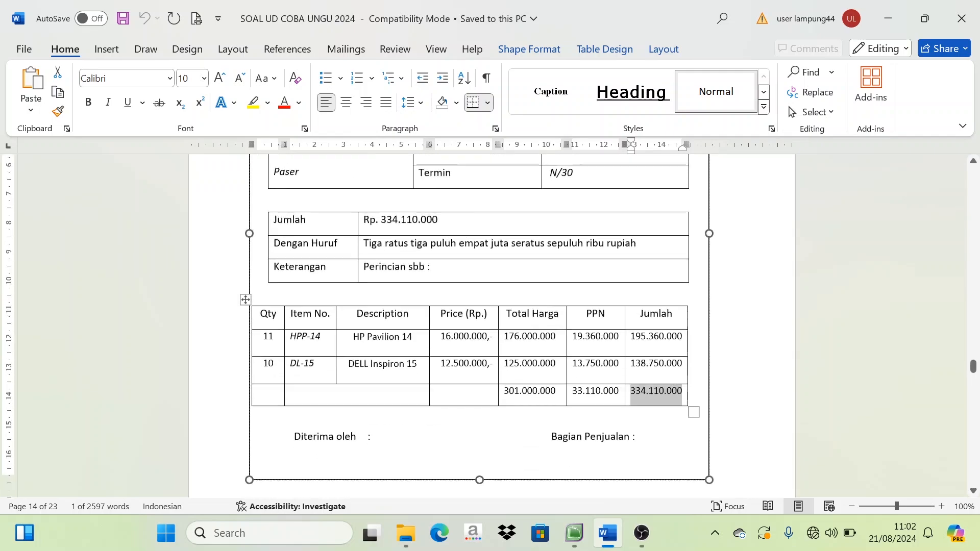
scroll(491, 327, "down", 9)
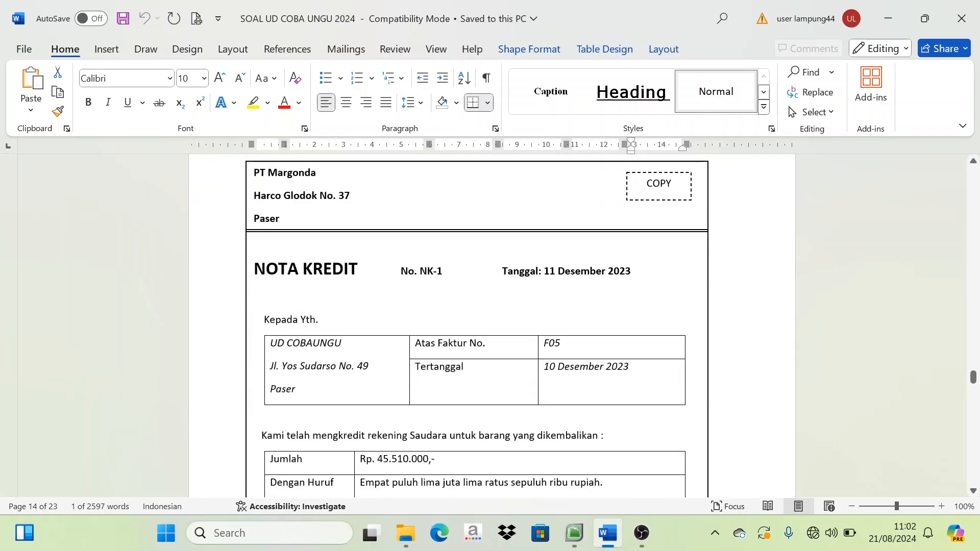
scroll(492, 327, "down", 5)
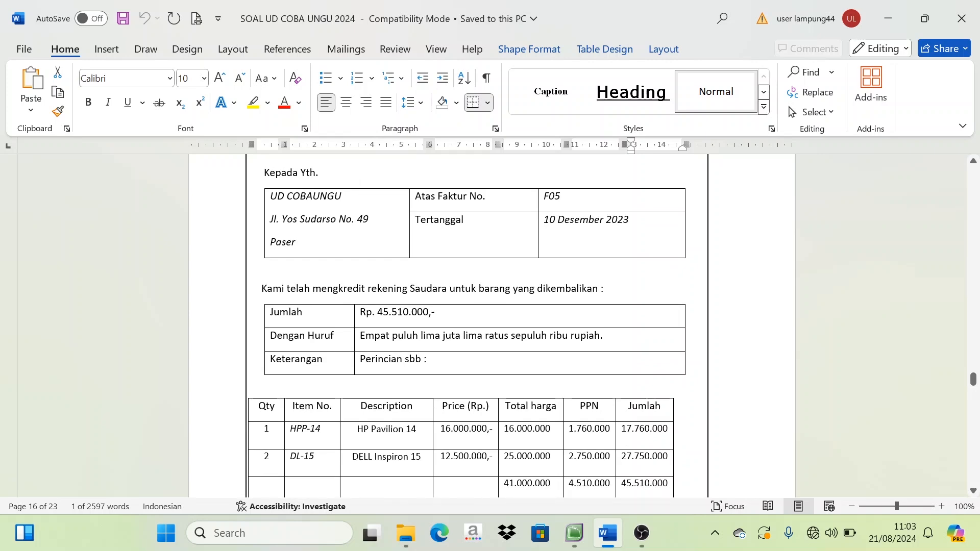
scroll(477, 326, "up", 5)
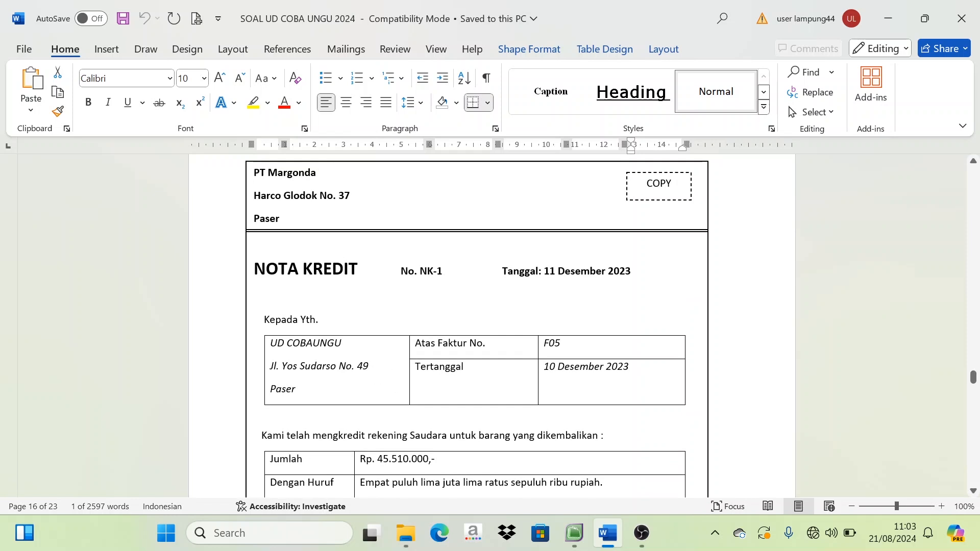
scroll(389, 411, "up", 1)
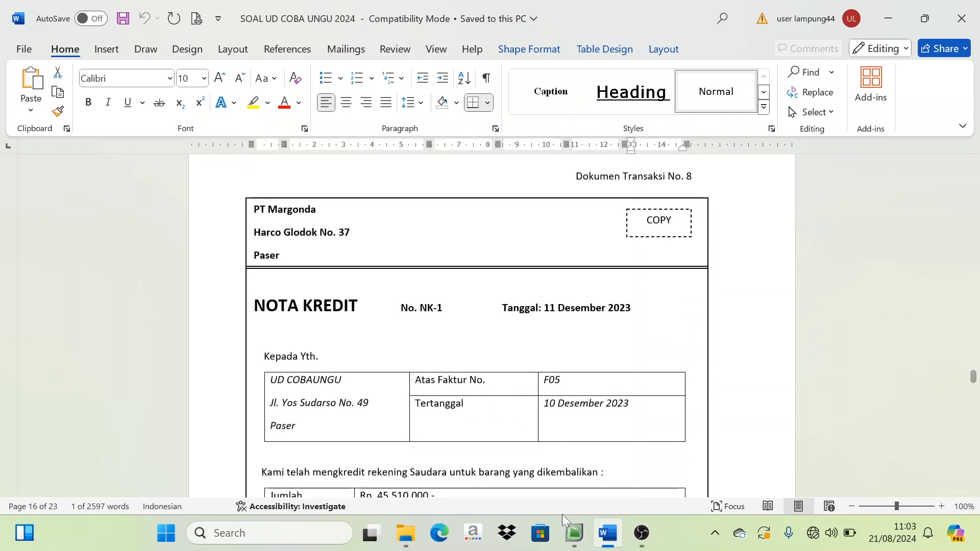
Switch to MYOB and start a new purchase bill with PT Margonda as the supplier.
mouse_move(574, 533)
left_click(506, 431)
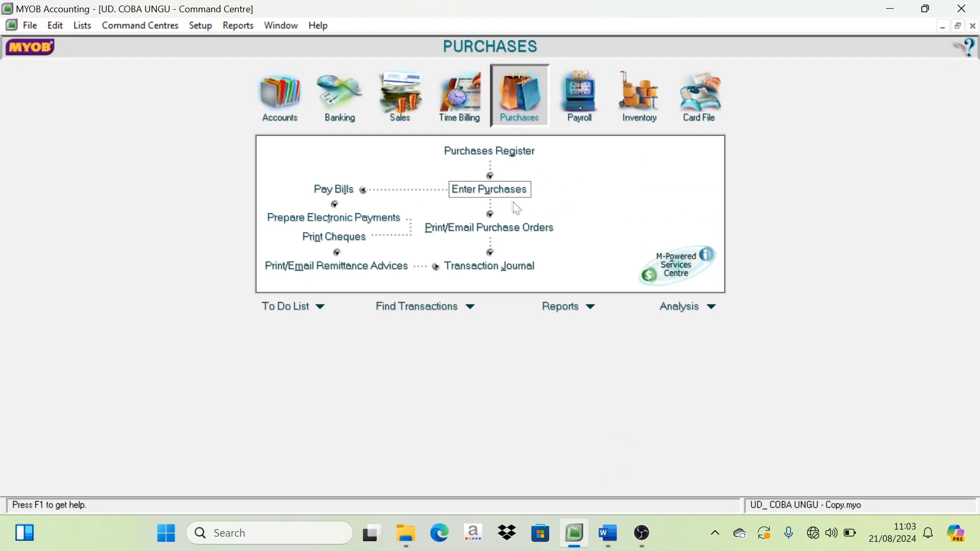
left_click(498, 194)
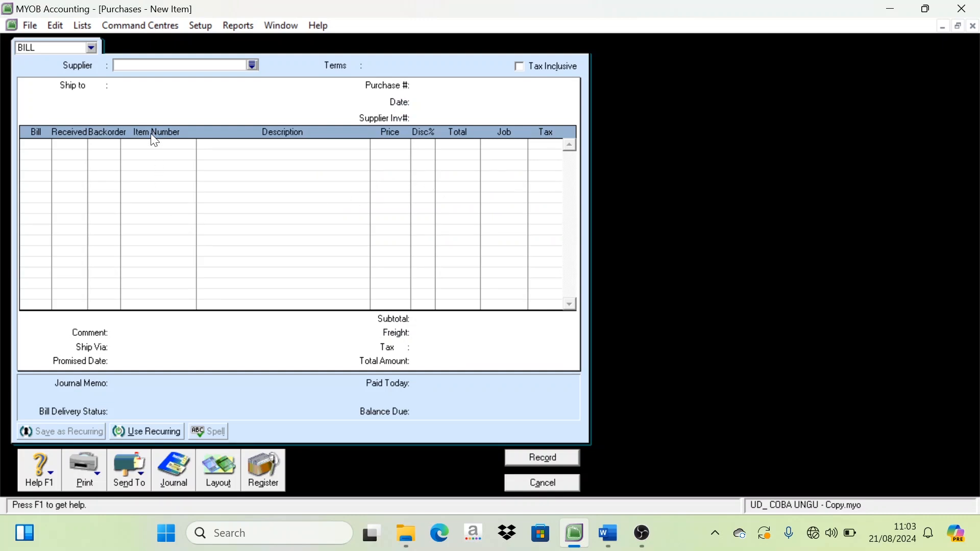
left_click(252, 64)
left_click(347, 193)
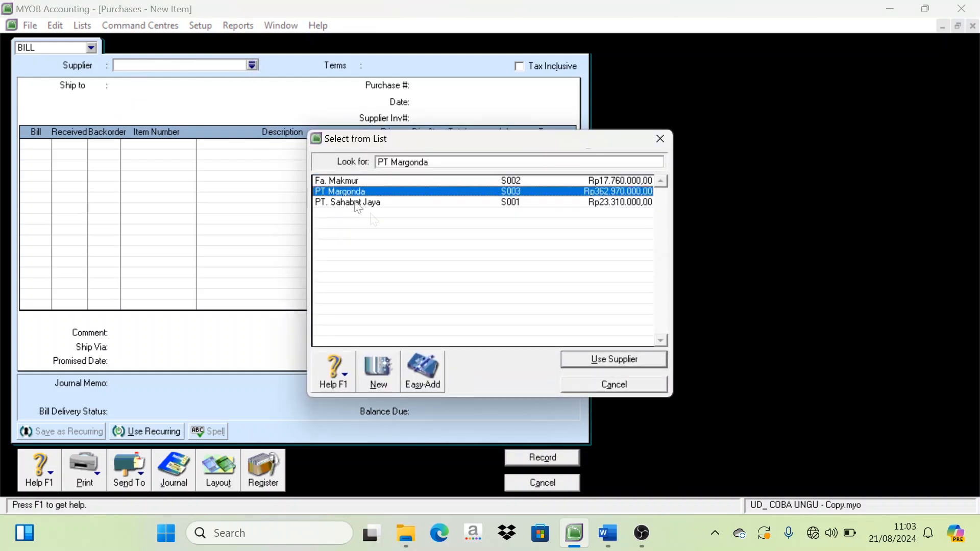
left_click(614, 359)
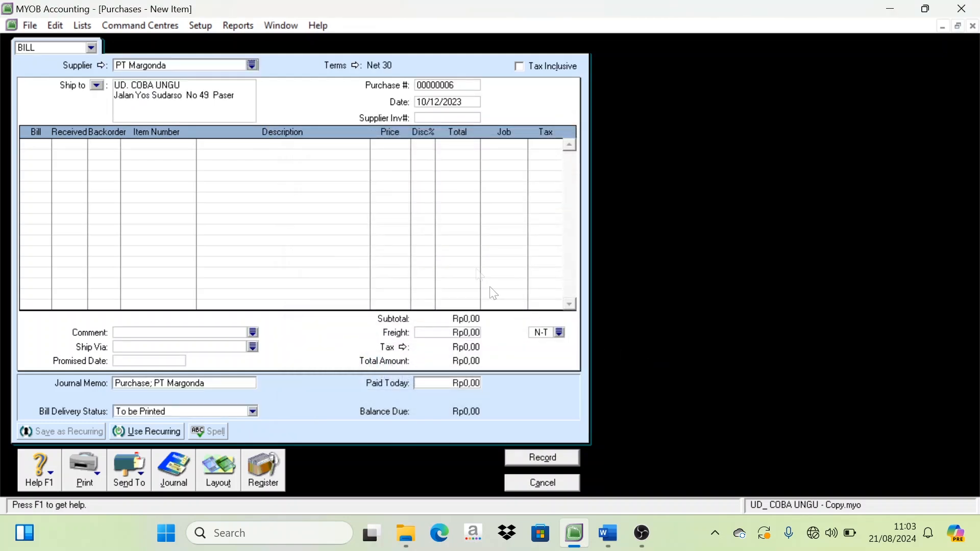
Copy the credit note number NK-1 from Word into the MYOB bill's purchase number.
left_click(608, 533)
left_click_drag(442, 309, 425, 316)
key("ctrl+c")
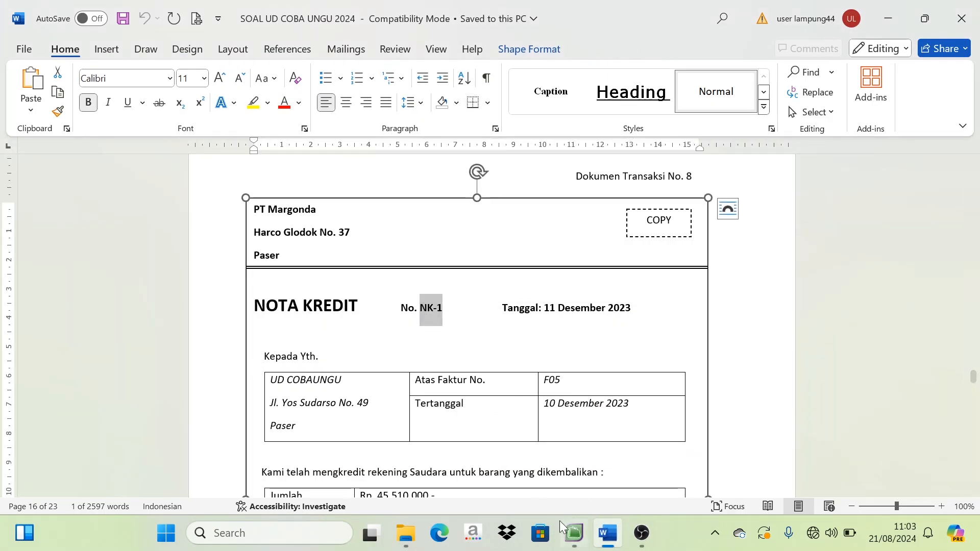
left_click(574, 533)
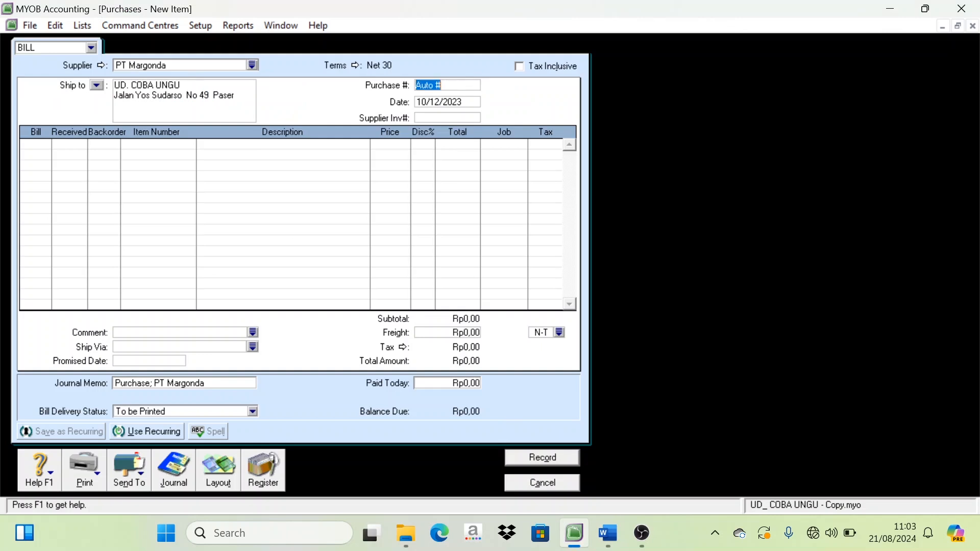
key("ctrl+v")
key("Tab")
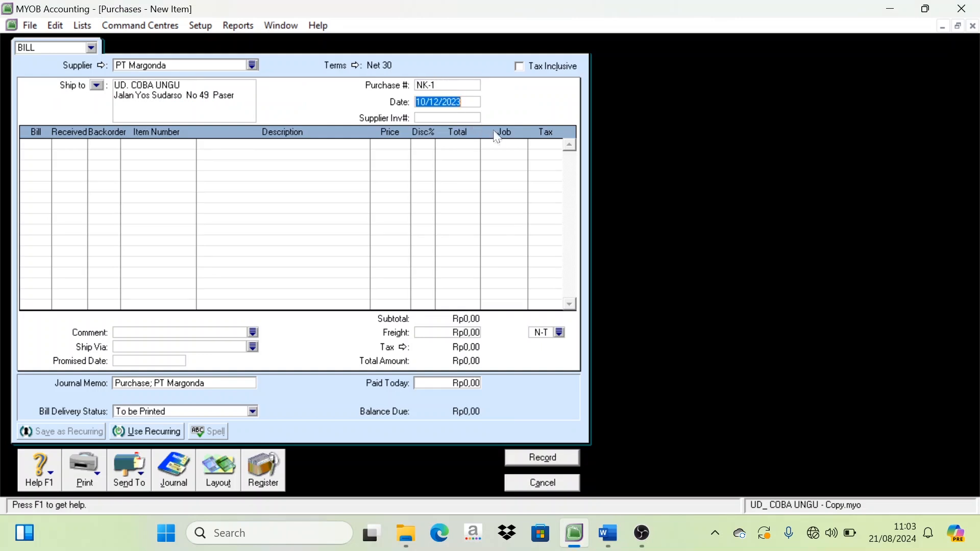
Check the credit note's date in Word and set the MYOB bill date to 11/12/2023.
left_click(609, 533)
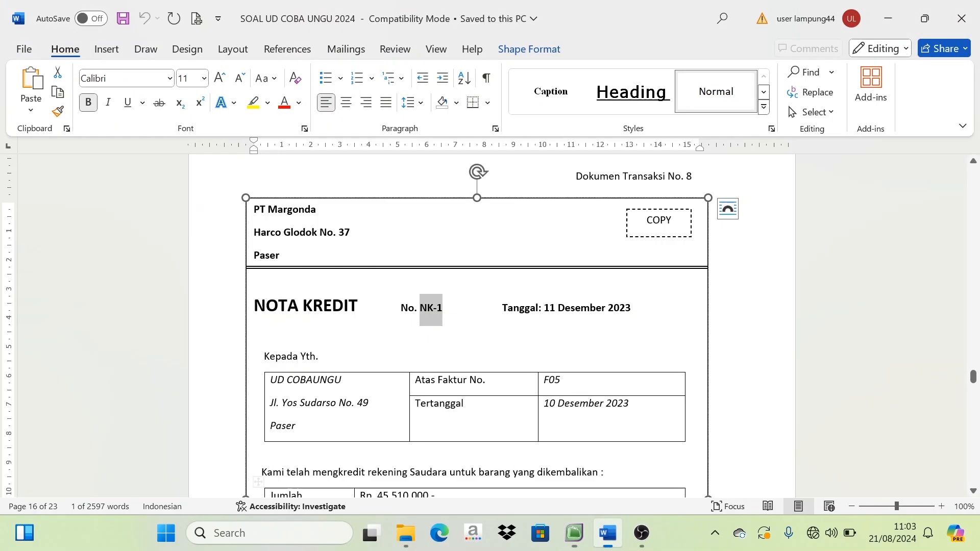
left_click(566, 531)
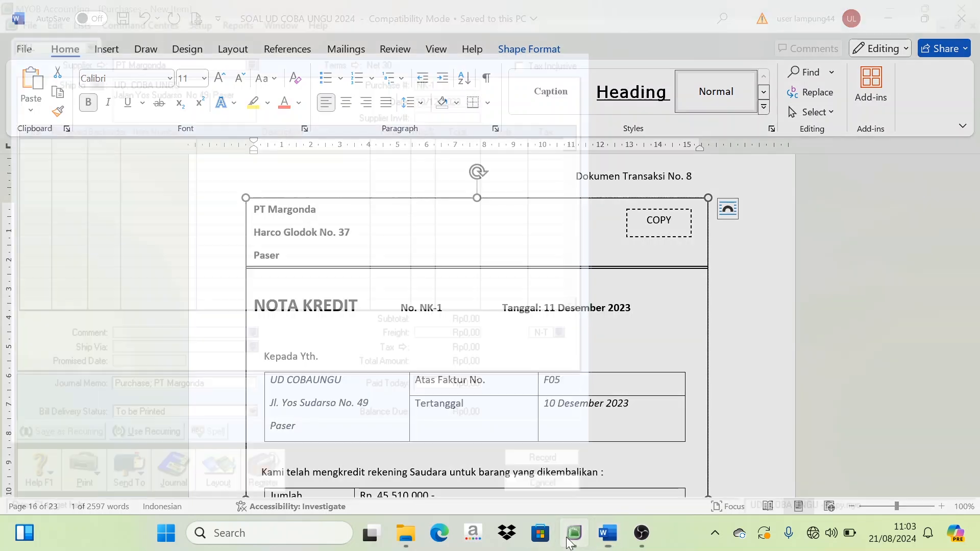
type("11/12/2023")
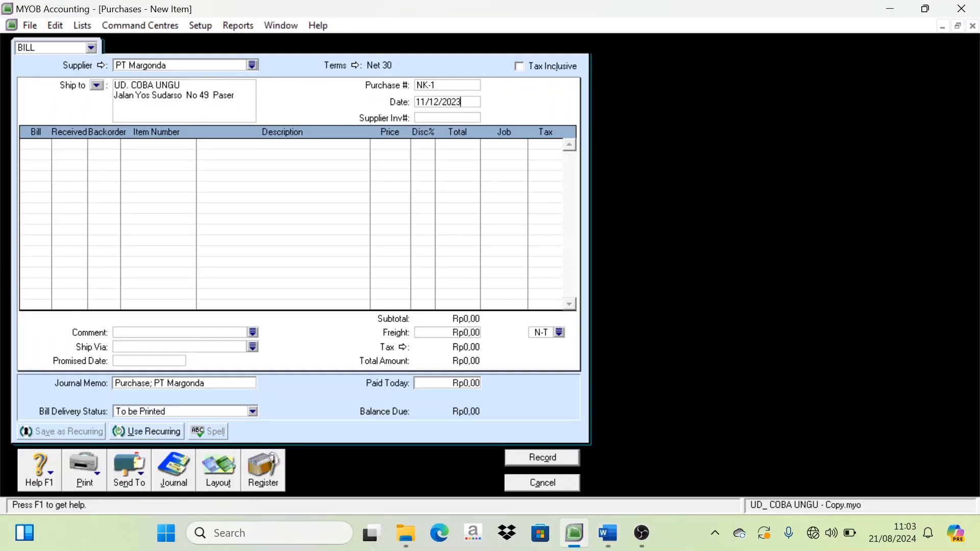
Consult the returned items table in Word and add a bill line in MYOB for -1 HP Pavilion 14 (HPP-14).
left_click(605, 535)
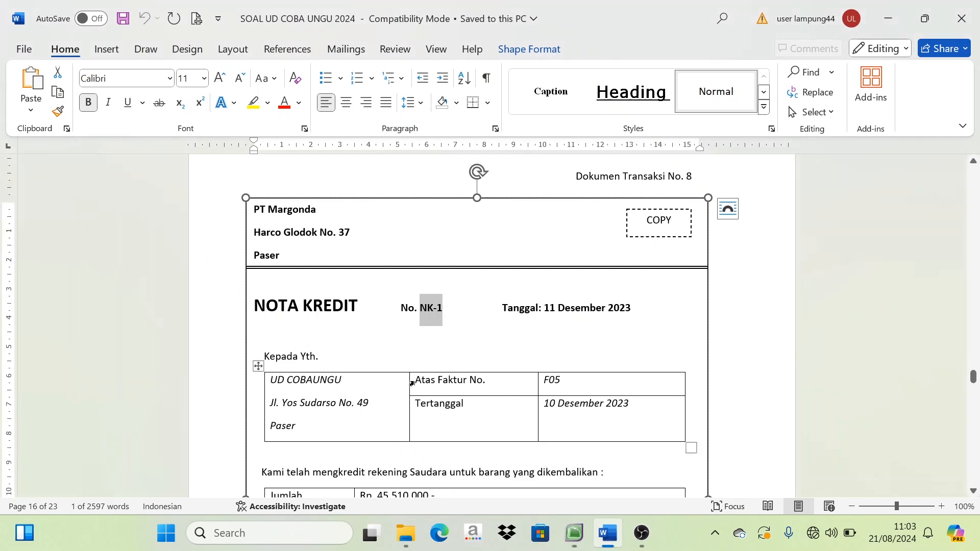
scroll(411, 380, "down", 6)
scroll(477, 325, "down", 3)
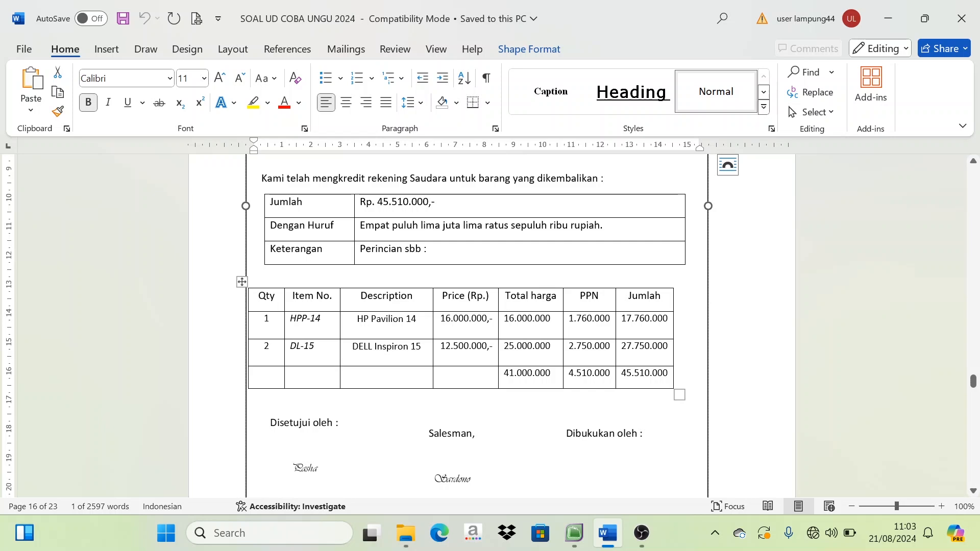
left_click(570, 545)
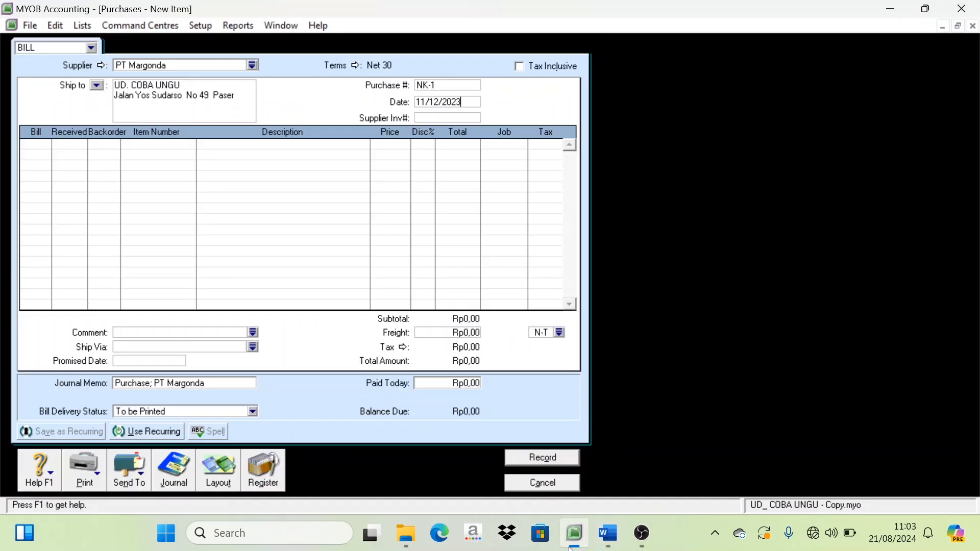
left_click(44, 146)
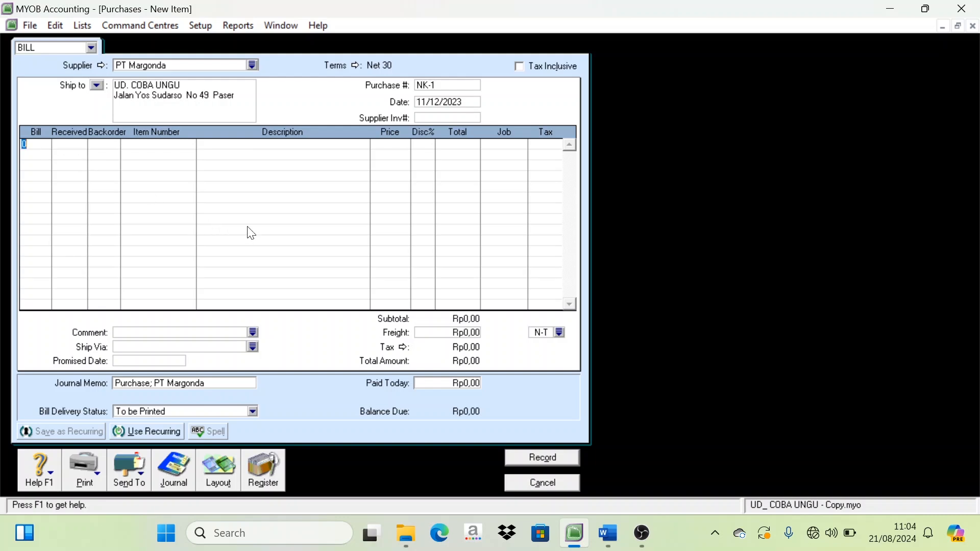
type("11")
left_click(608, 533)
left_click(573, 536)
key("Tab")
key("Tab")
key("Tab")
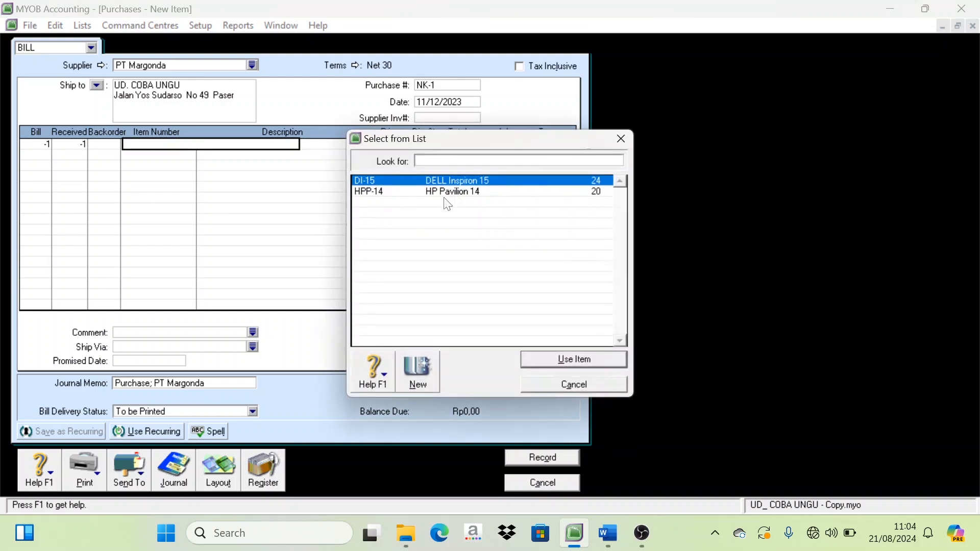
left_click(462, 192)
left_click(583, 366)
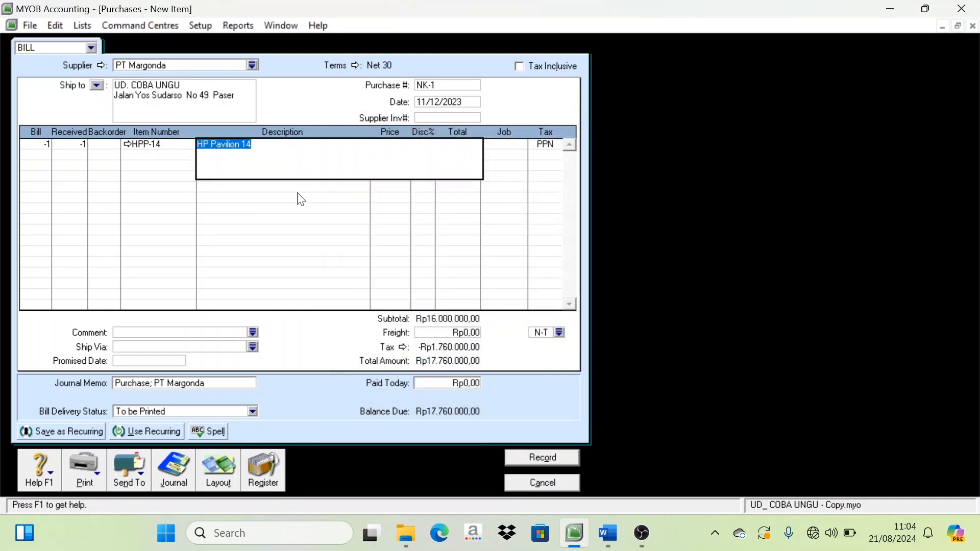
Check the HP Pavilion 14 price in Word and set that bill line's price to 16000000.
key("Tab")
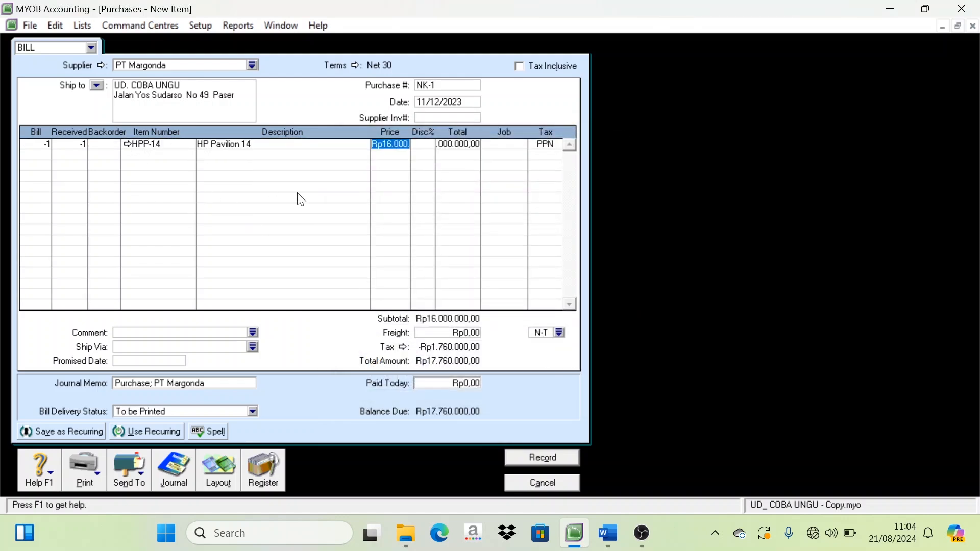
left_click(607, 533)
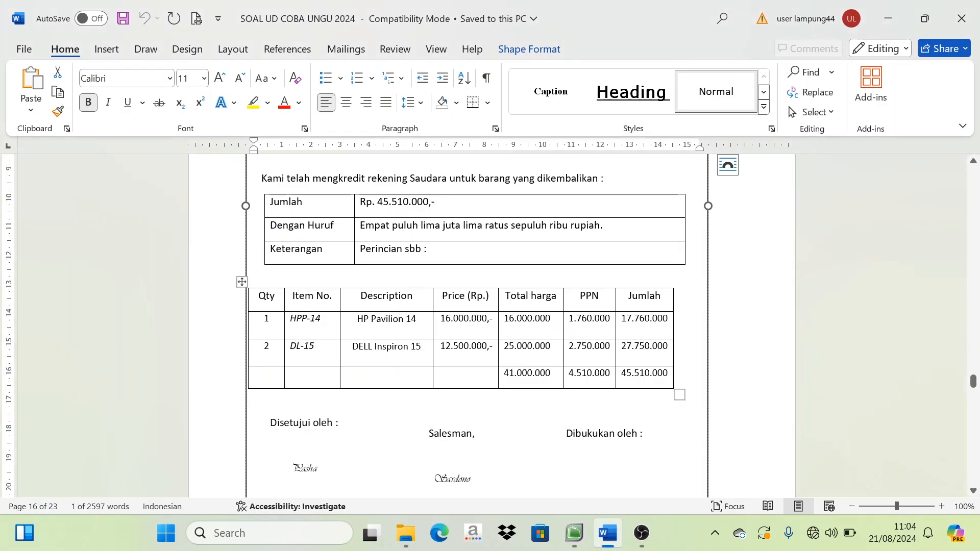
left_click(574, 534)
type("16")
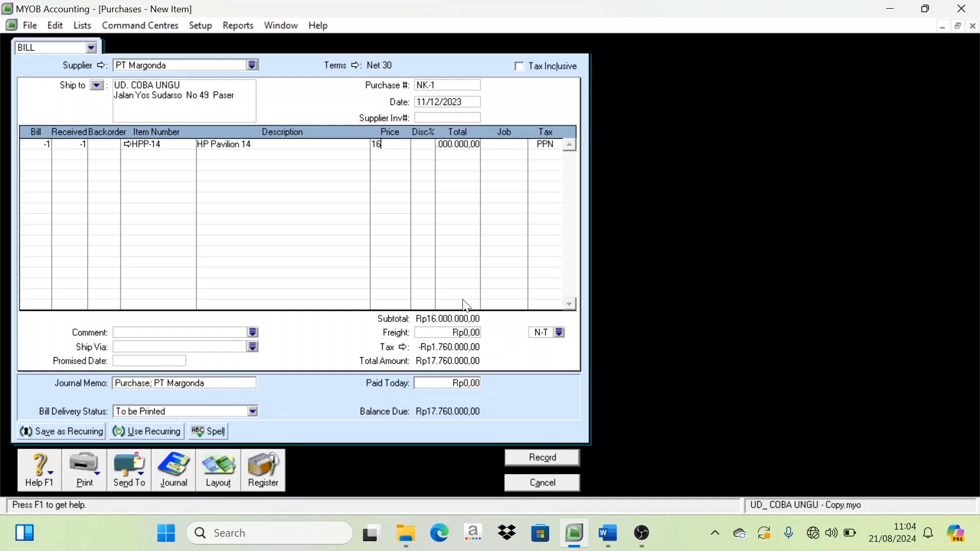
type("000000")
key("Tab")
Check the second returned item in Word and add a bill line for -2 DELL Inspiron 15 (DI-15).
left_click(45, 157)
left_click(608, 533)
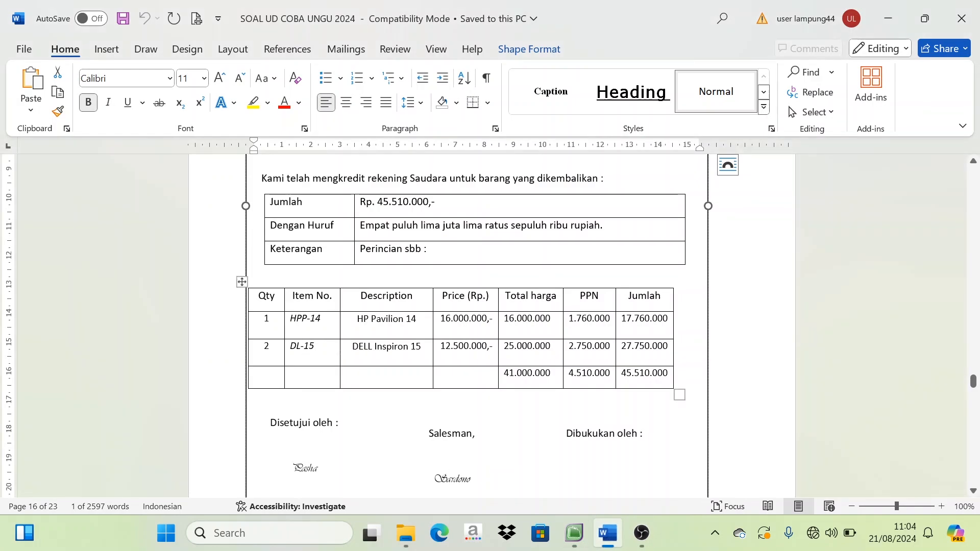
left_click(574, 533)
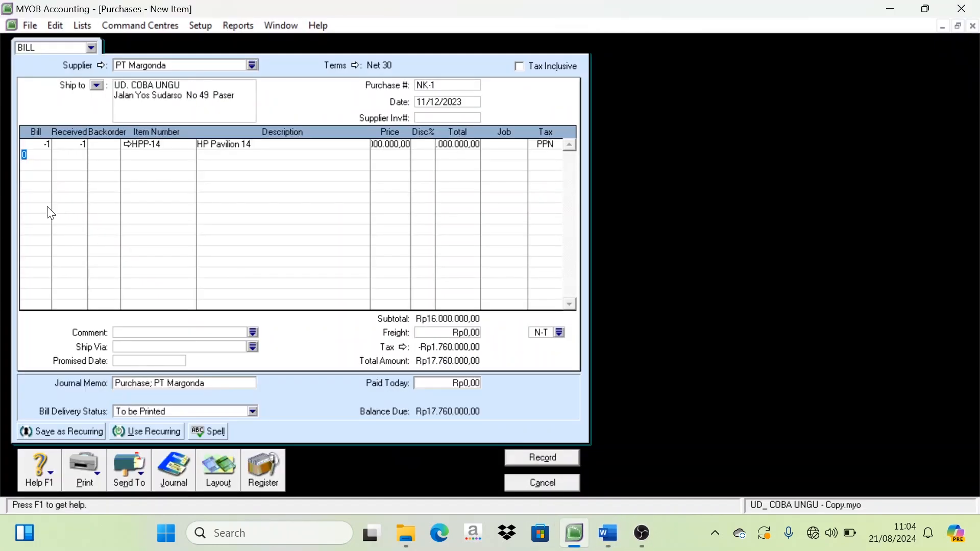
type("-2")
key("Tab")
key("Tab")
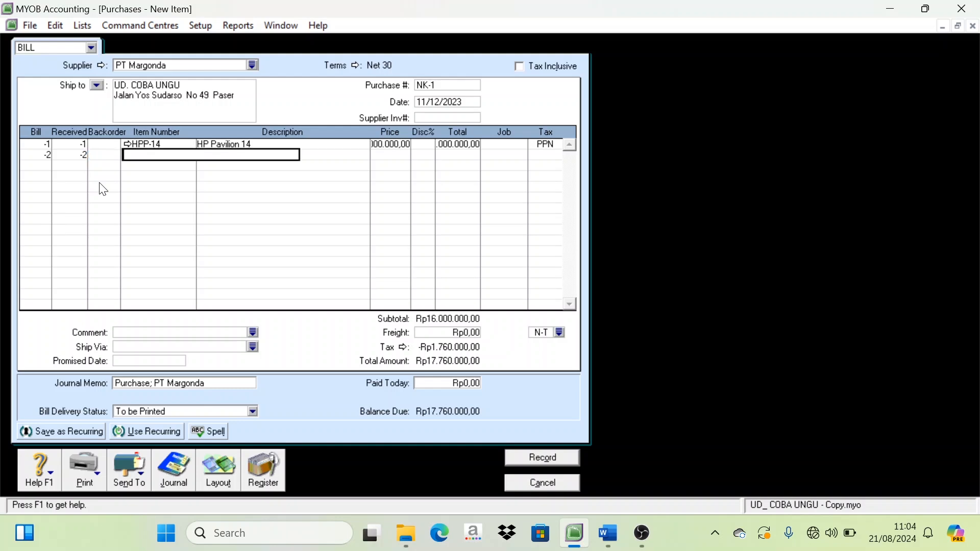
key("Tab")
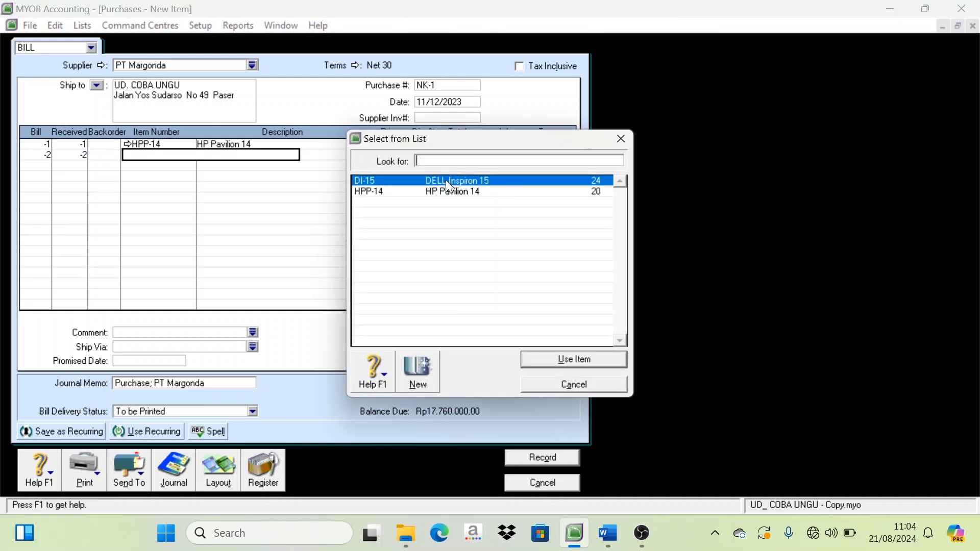
left_click(447, 181)
left_click(554, 358)
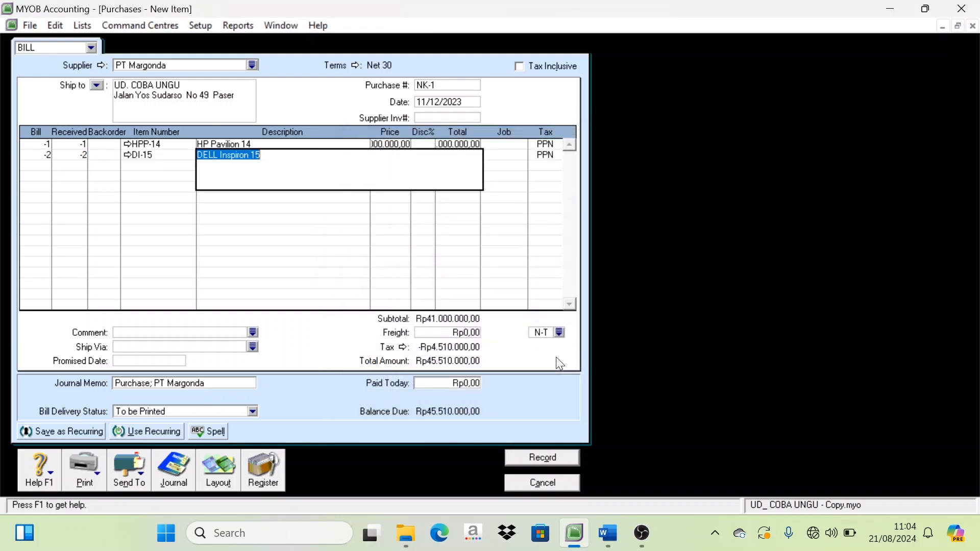
Check the DELL Inspiron 15 price in Word and set that bill line's price to 12500000.
key("Tab")
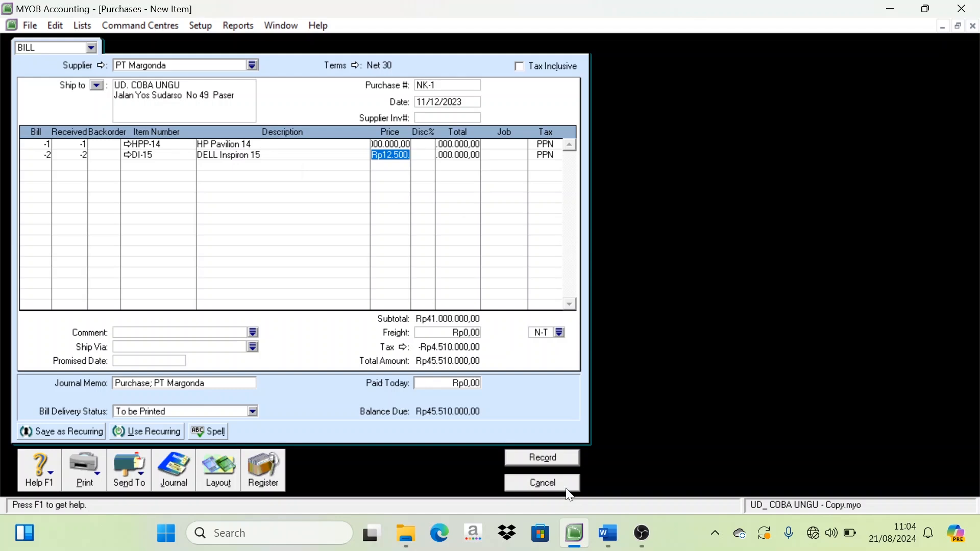
left_click(608, 533)
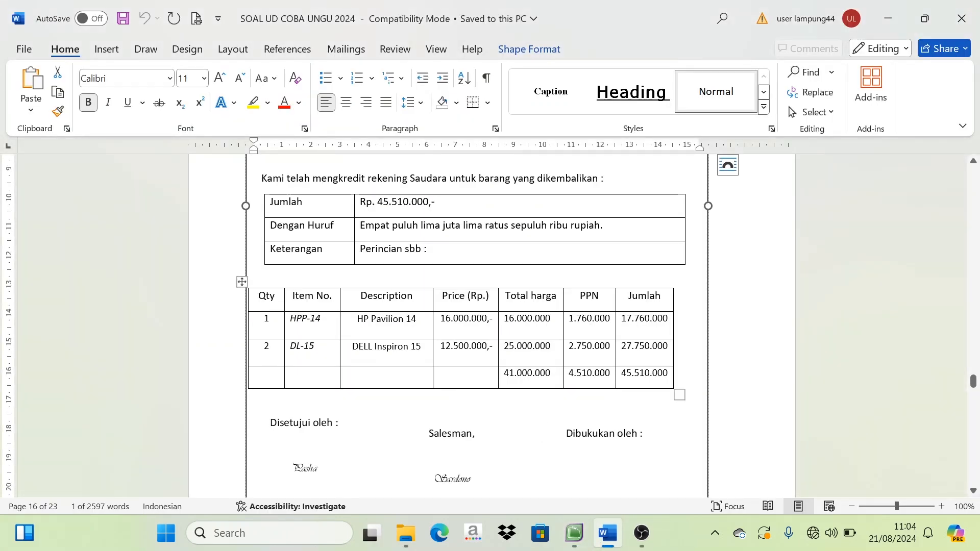
left_click(572, 531)
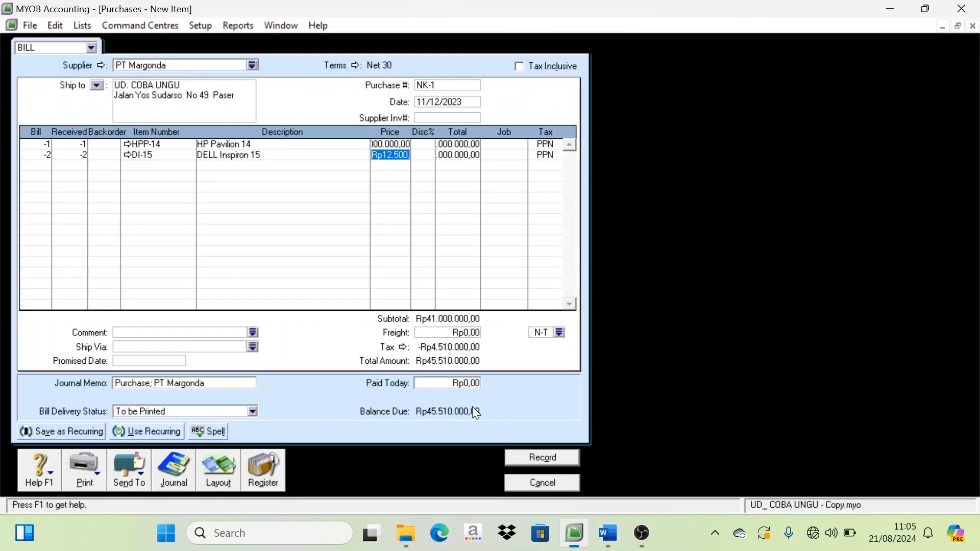
type("12500000")
key("Tab")
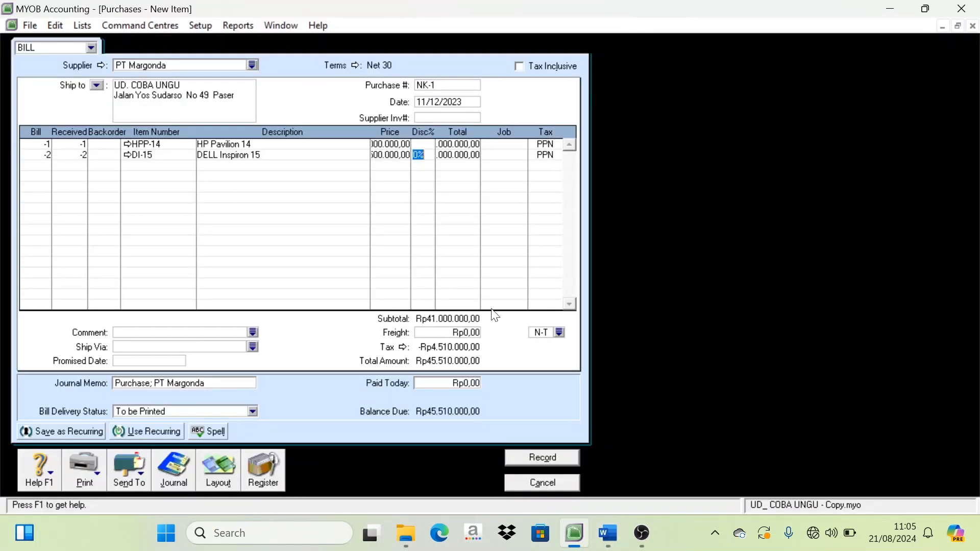
Compare the bill's subtotal, tax and total with the credit note in Word, and record the NK-1 bill in MYOB.
left_click(607, 532)
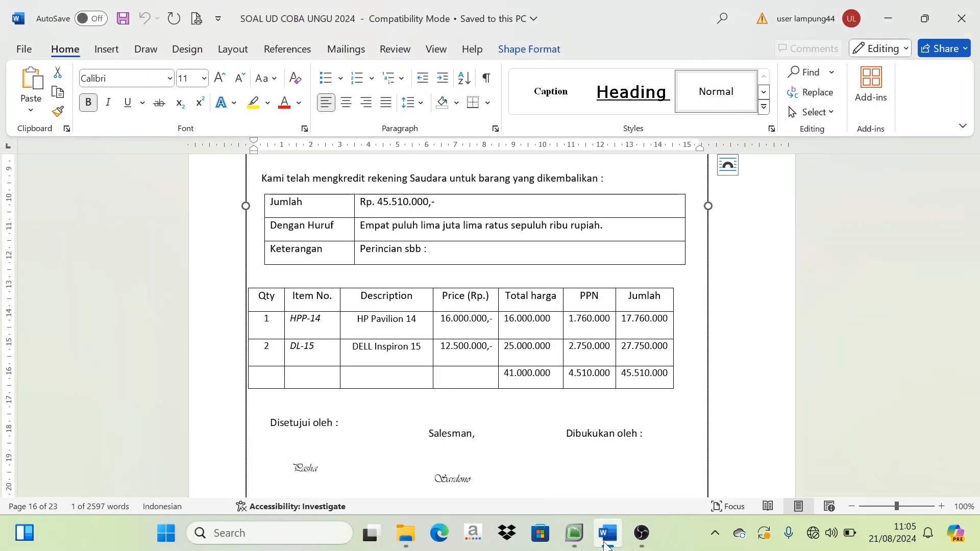
mouse_move(574, 545)
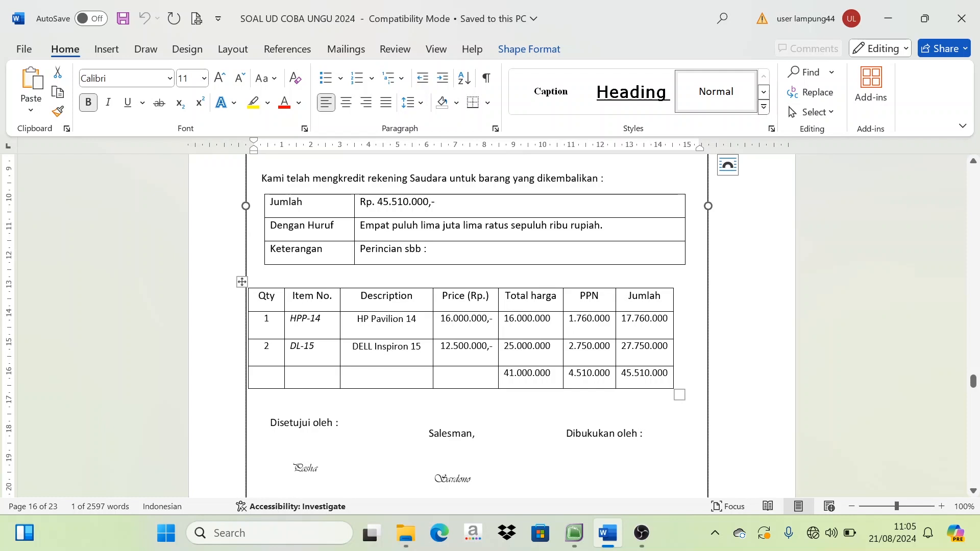
left_click(592, 449)
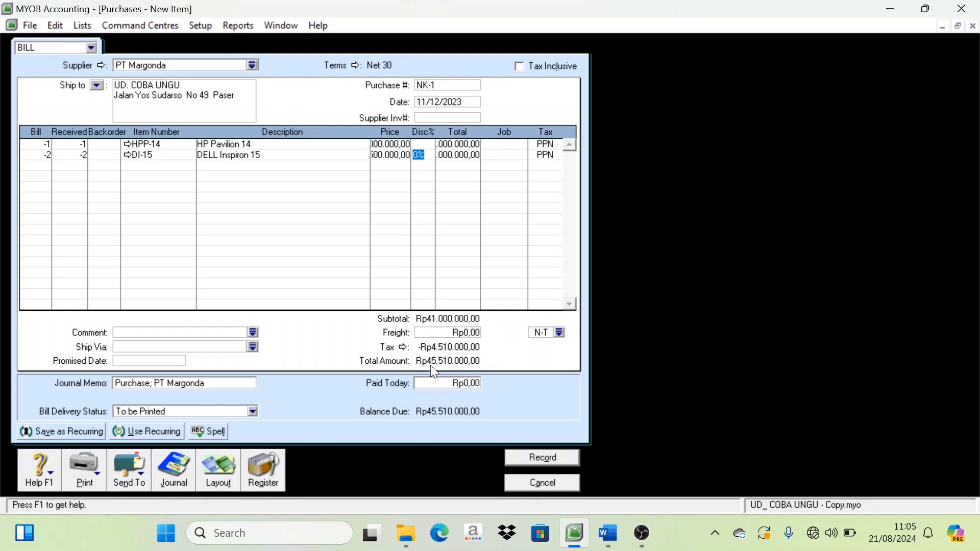
left_click(607, 535)
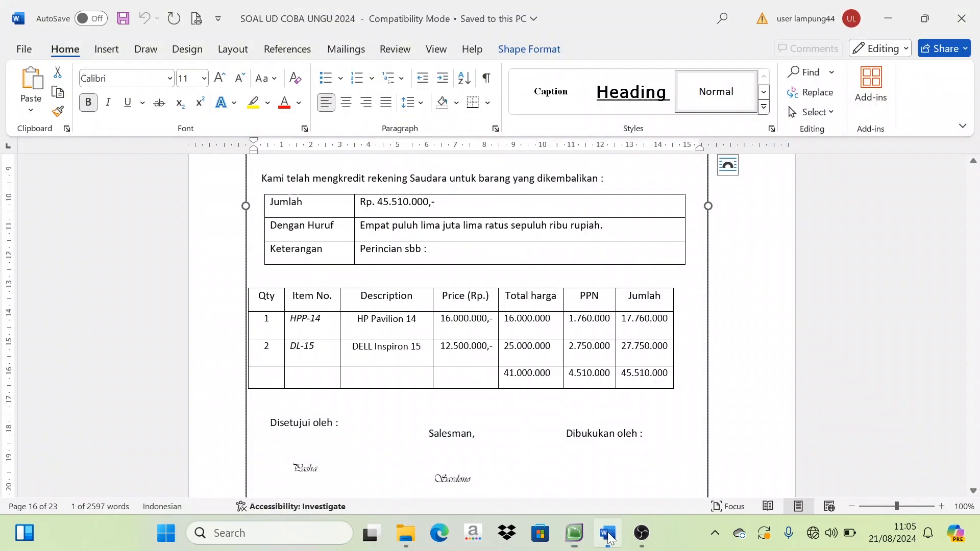
mouse_move(574, 533)
left_click(505, 414)
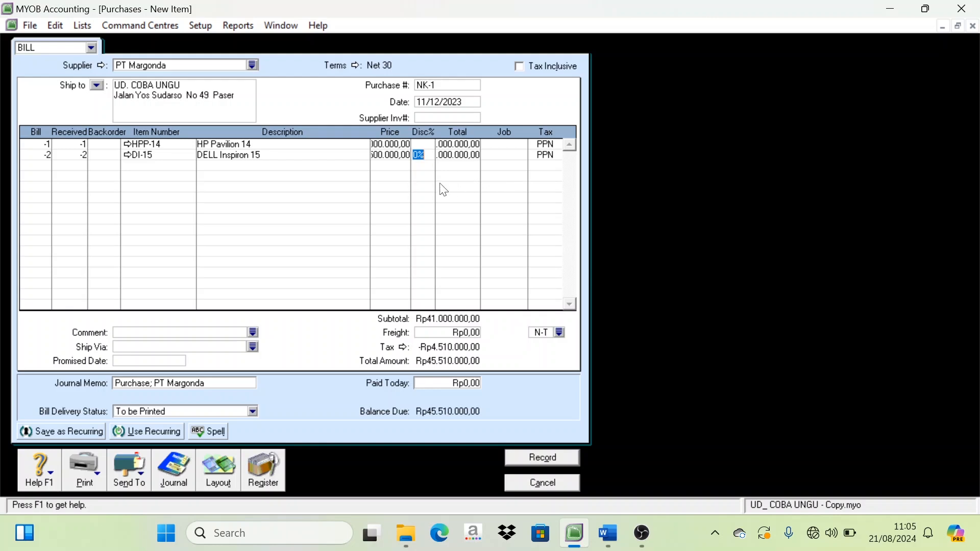
left_click(554, 458)
left_click(605, 283)
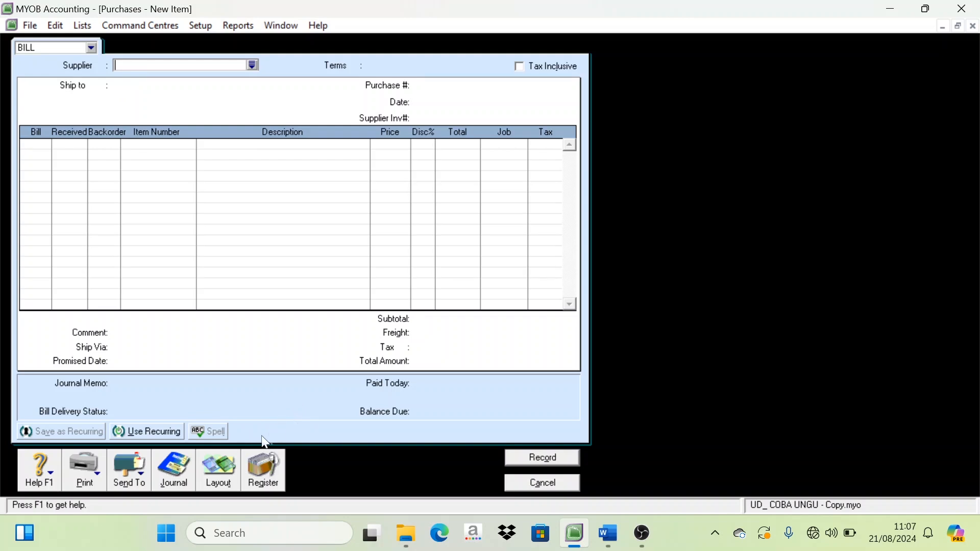
Find PT Margonda's NK-1 debit among the returns and debits in the purchases register and open it for application to a purchase.
left_click(272, 475)
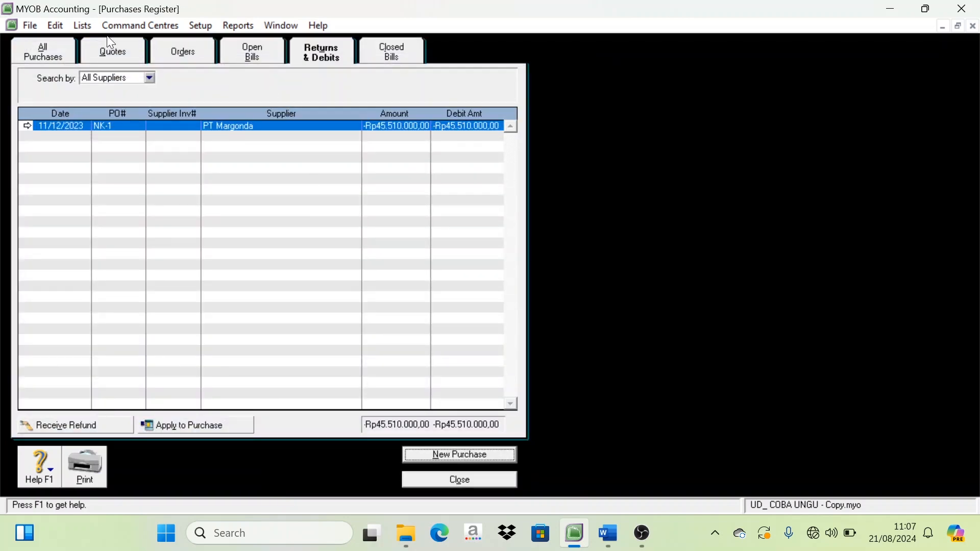
left_click(97, 54)
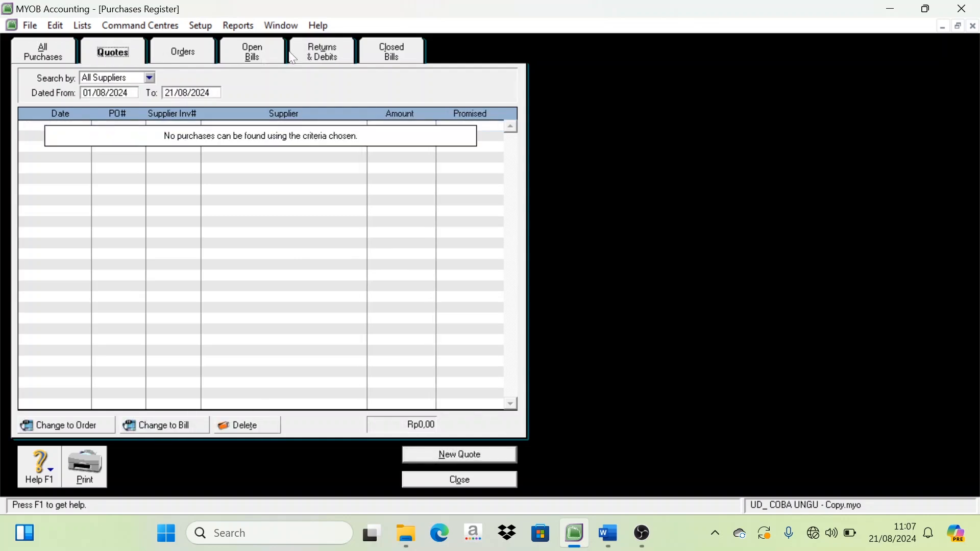
left_click(333, 56)
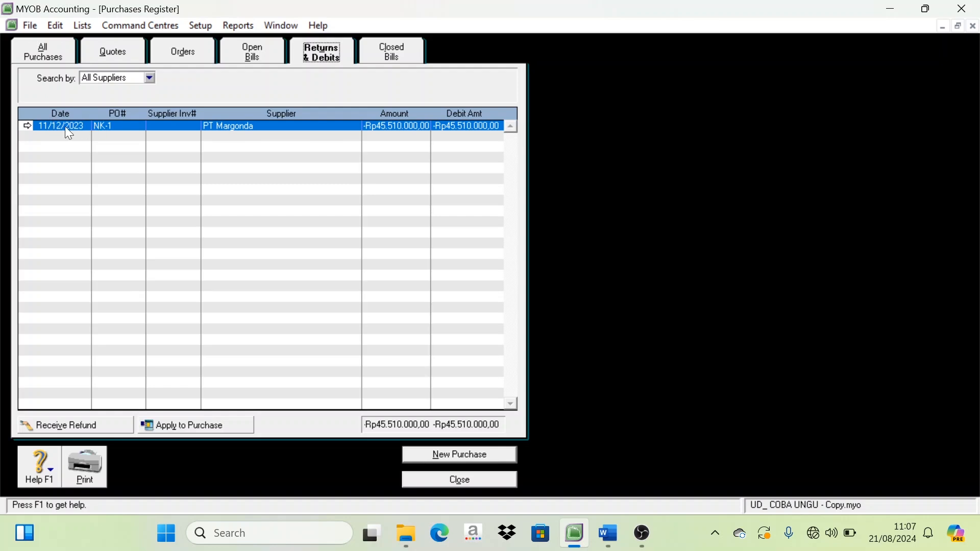
left_click(192, 426)
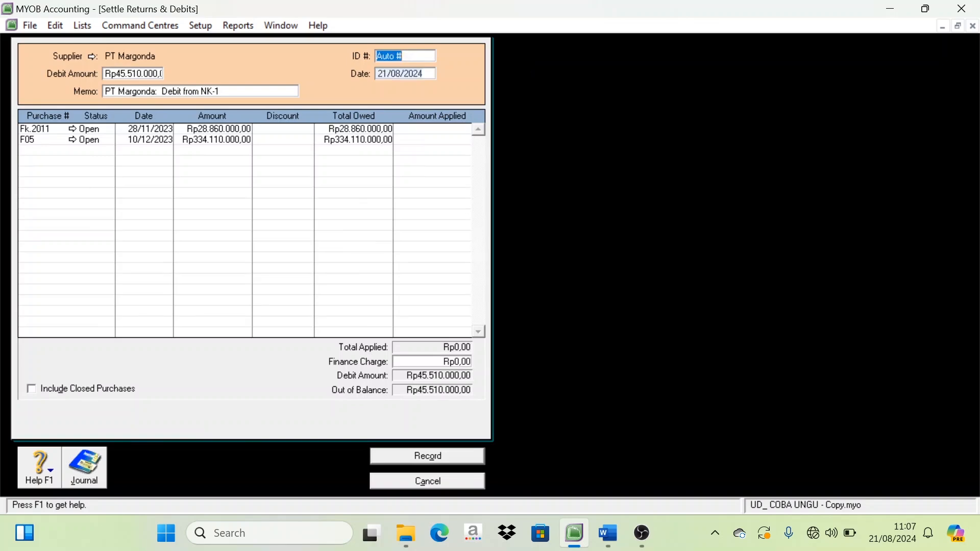
Recheck the credit note in Word and set the debit settlement's ID number to NK-1 and its date to 11/12/2023.
left_click(607, 533)
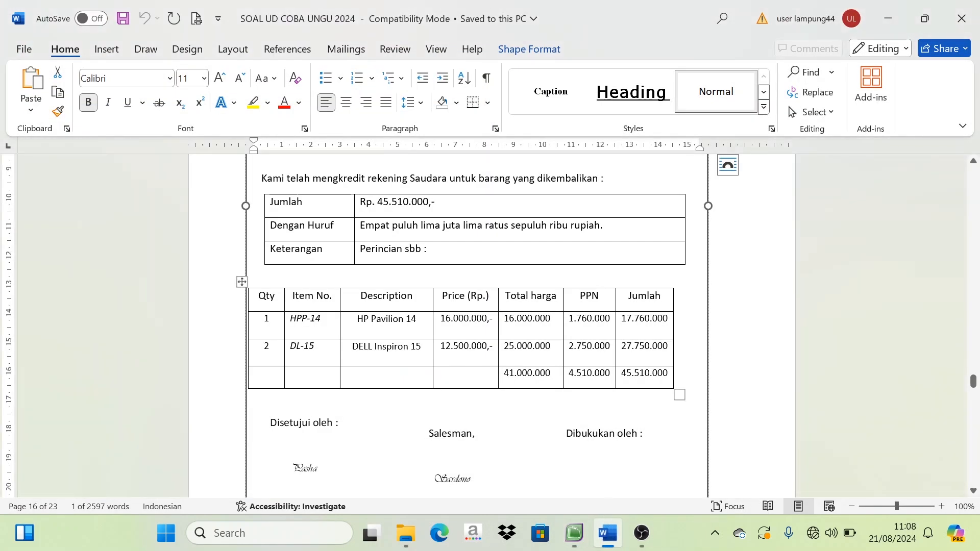
scroll(438, 240, "up", 8)
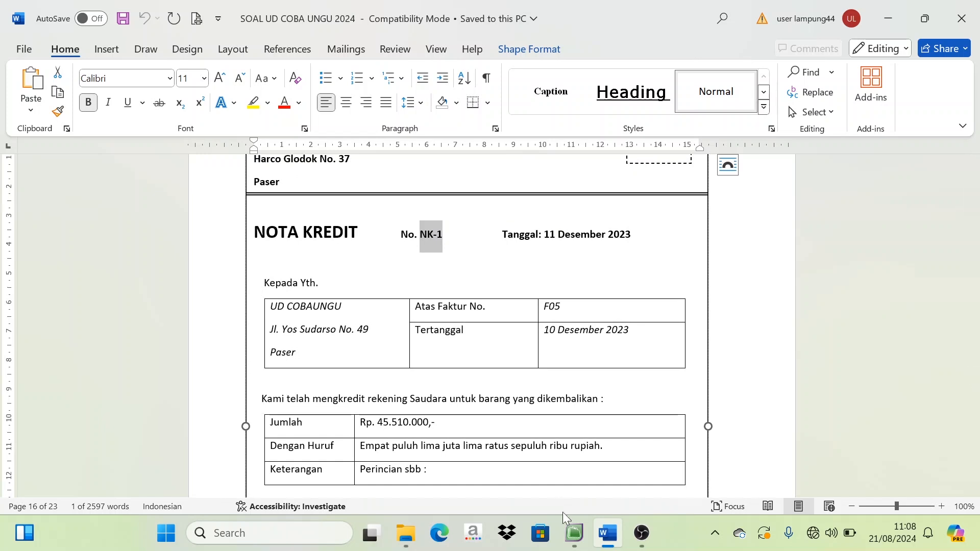
left_click(574, 533)
type("N")
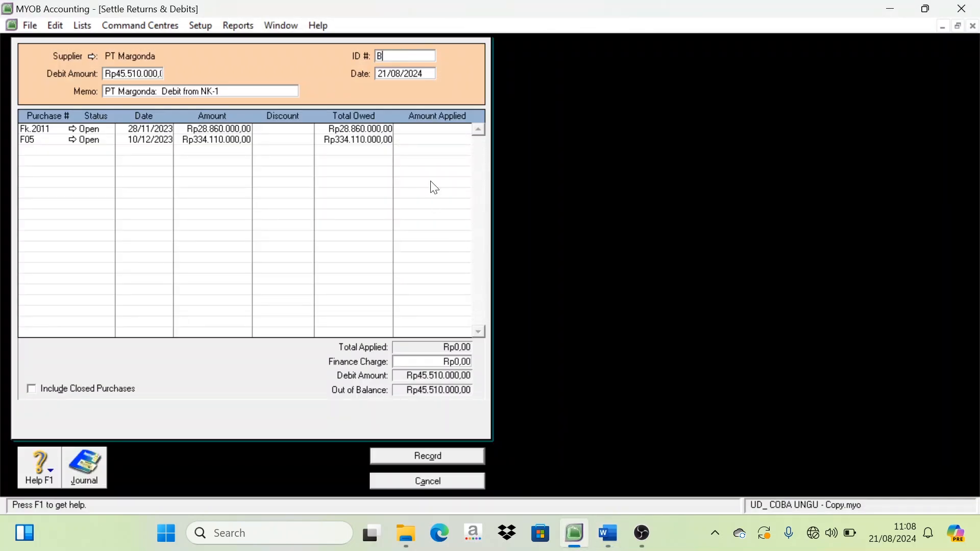
key("BackSpace")
type("NK-1")
key("Tab")
type("11/12/2023")
Apply Rp45.510.000,00 of the debit to purchase F05, record the settlement, and close the purchases register and bill entry window.
left_click(427, 141)
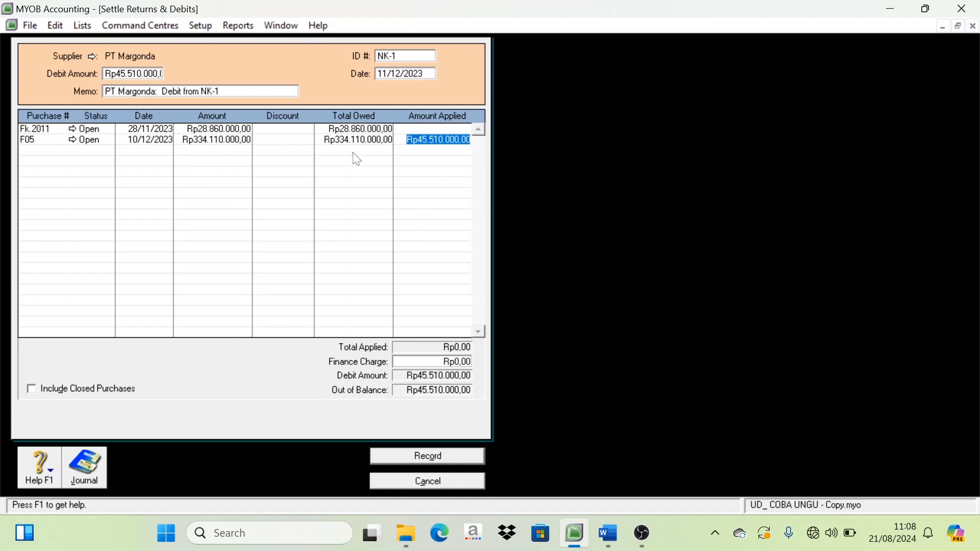
key("Tab")
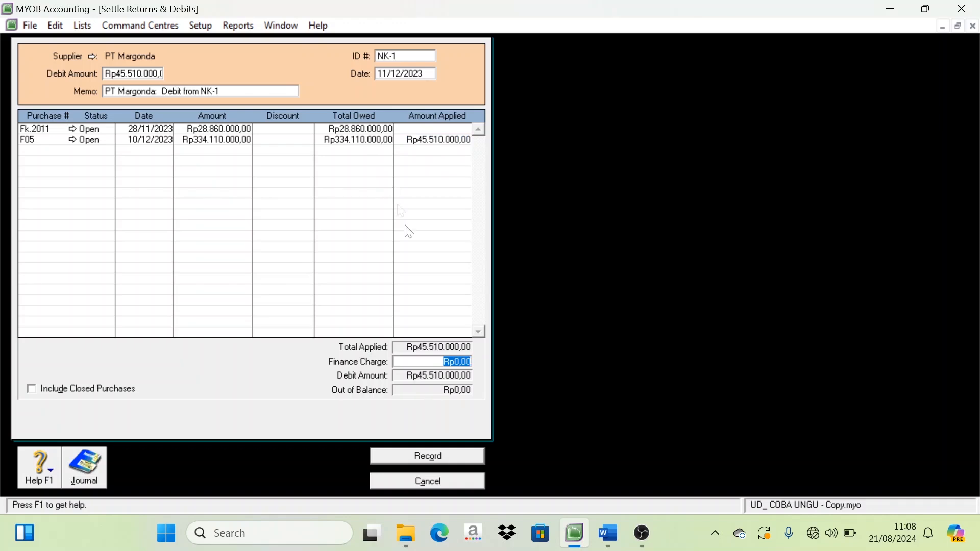
left_click(453, 457)
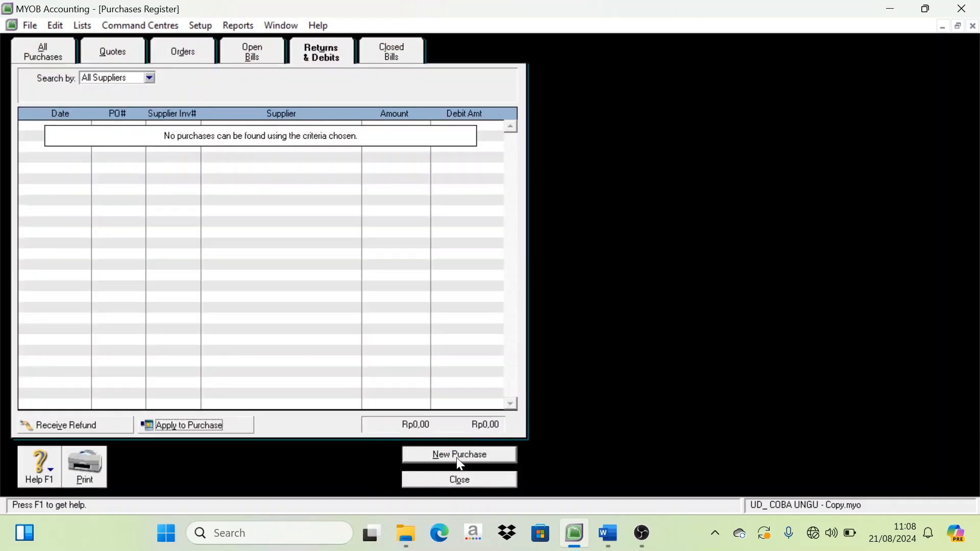
left_click(474, 483)
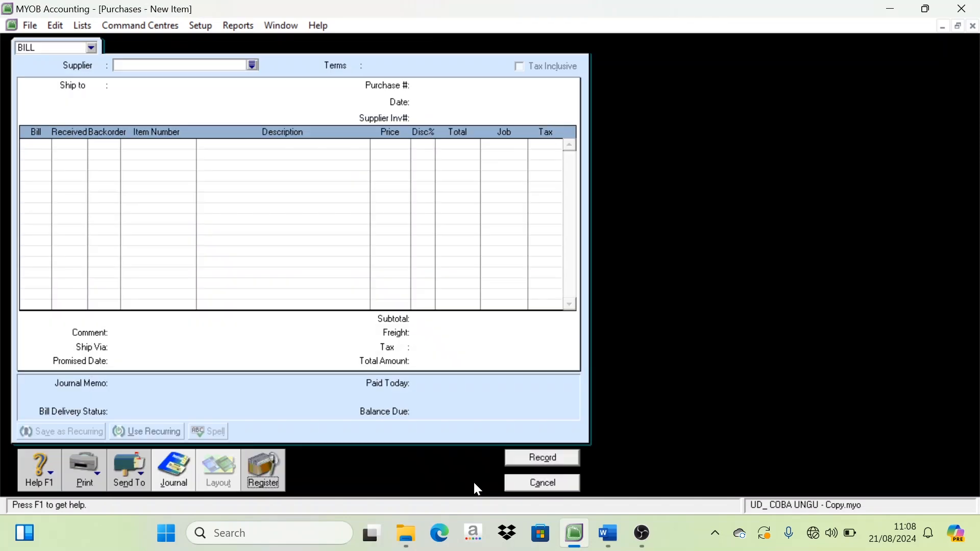
left_click(531, 493)
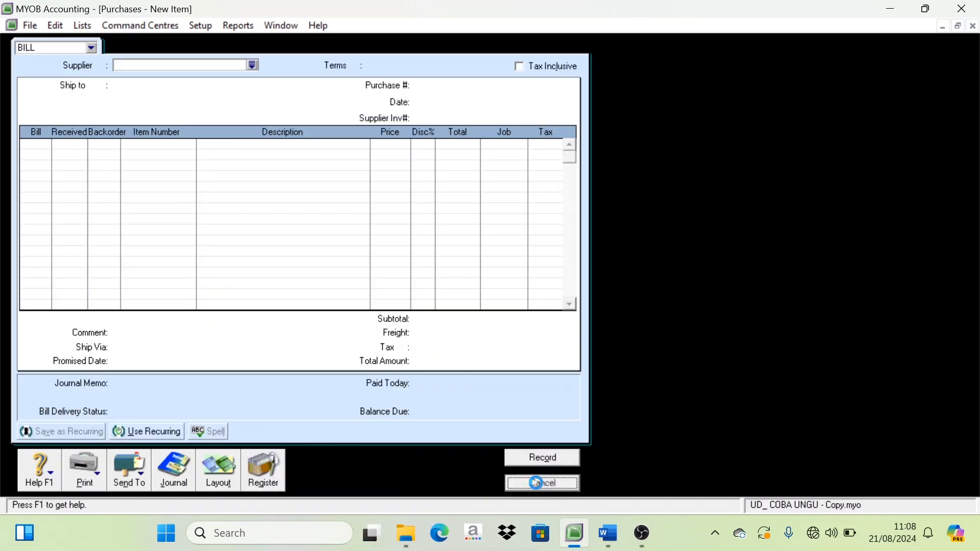